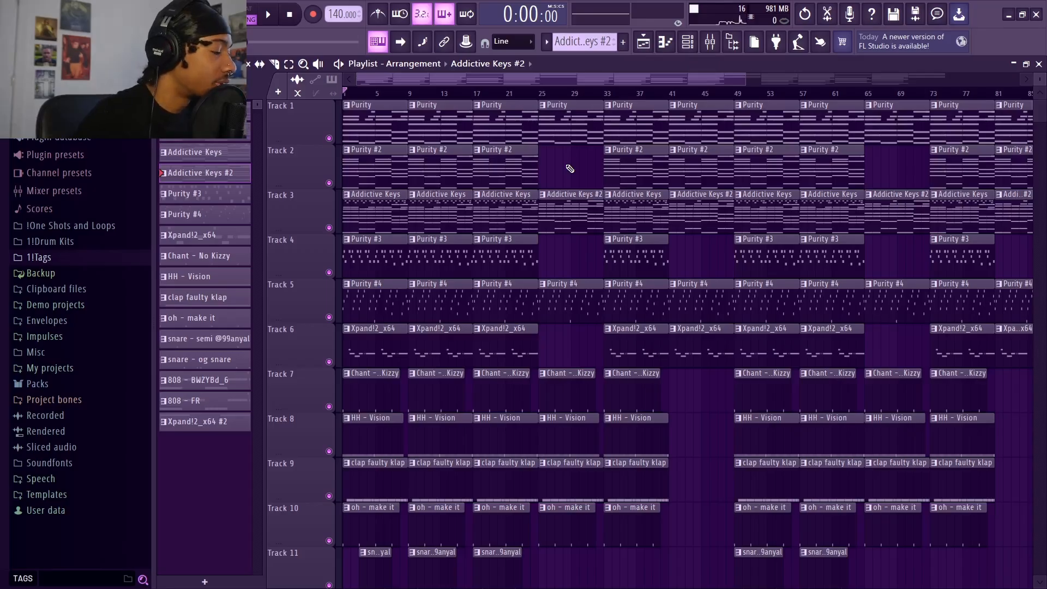
# Examine how the melody and drum patterns on Tracks 1 to 11 are laid out across the arrangement's opening sections.
pyautogui.scroll(1, 501, 93)
pyautogui.scroll(3, 502, 94)
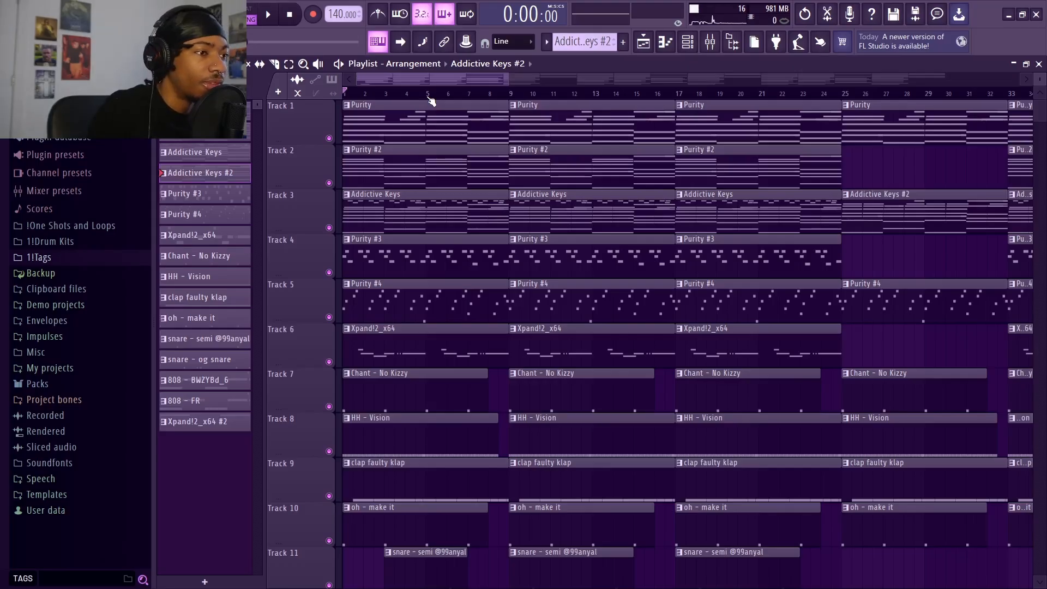
pyautogui.scroll(4, 429, 101)
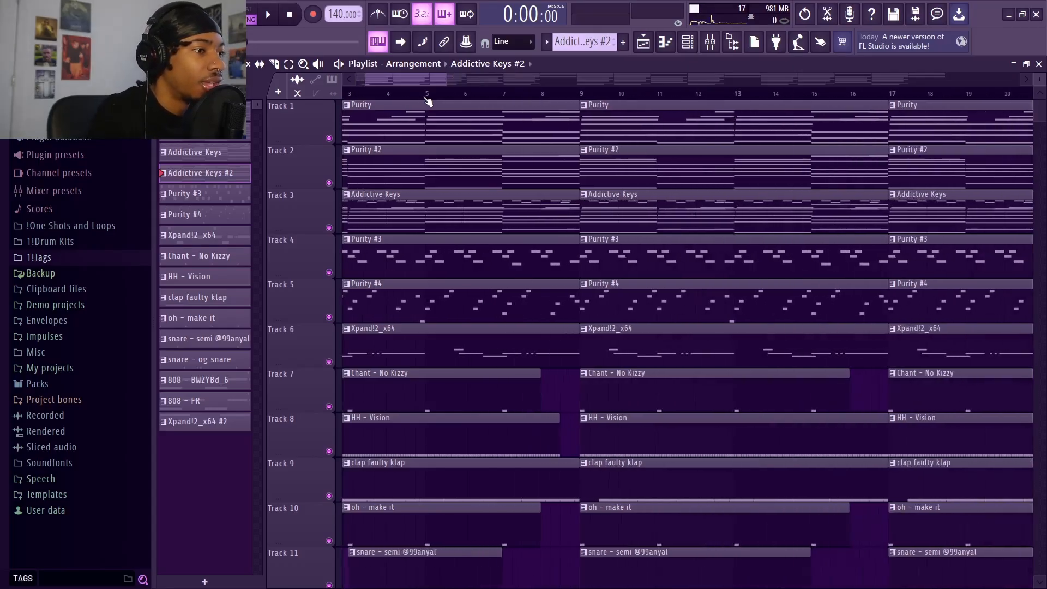
pyautogui.scroll(-2, 418, 96)
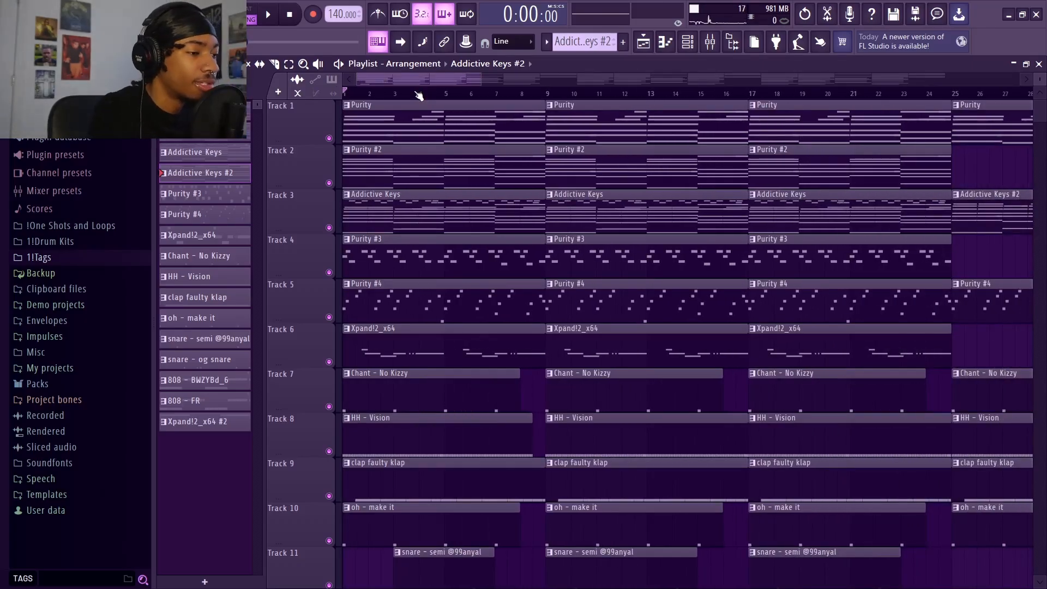
pyautogui.scroll(-3, 418, 96)
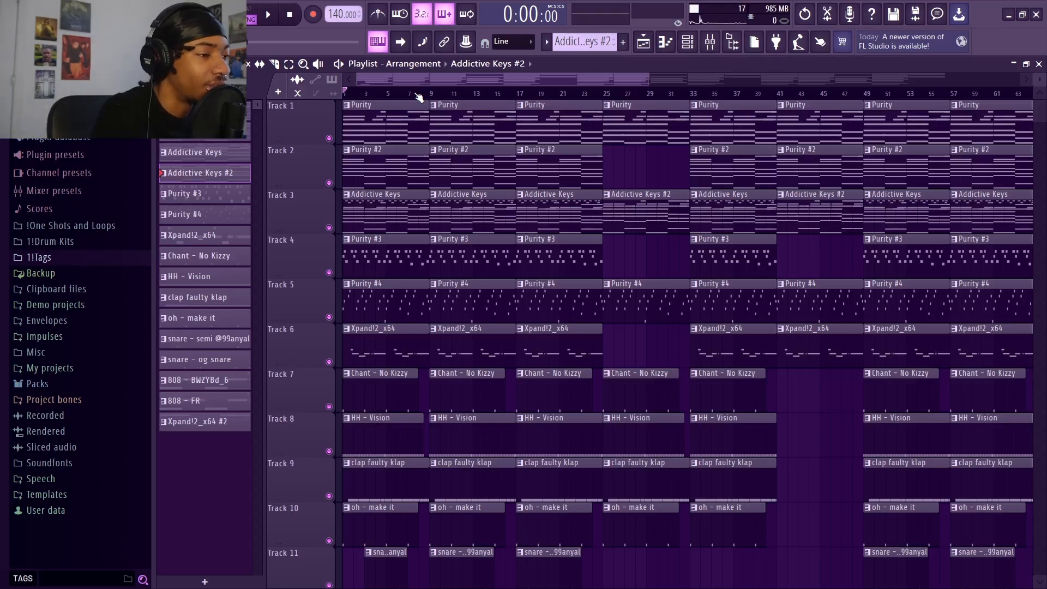
pyautogui.scroll(3, 419, 96)
pyautogui.moveTo(421, 78); pyautogui.dragTo(326, 89)
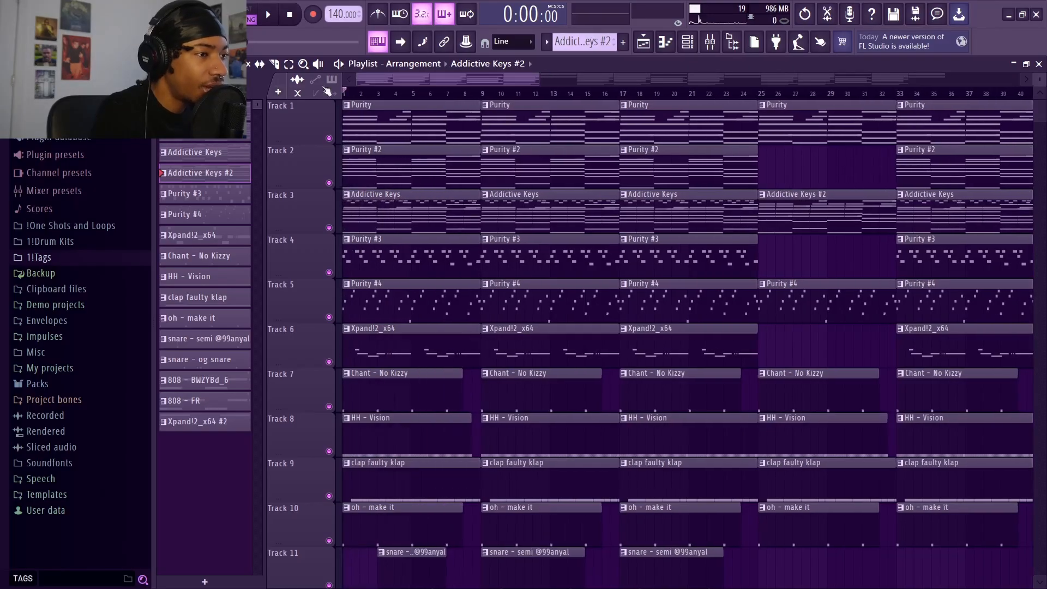
pyautogui.scroll(3, 388, 98)
pyautogui.moveTo(395, 77); pyautogui.dragTo(382, 81)
pyautogui.scroll(2, 405, 95)
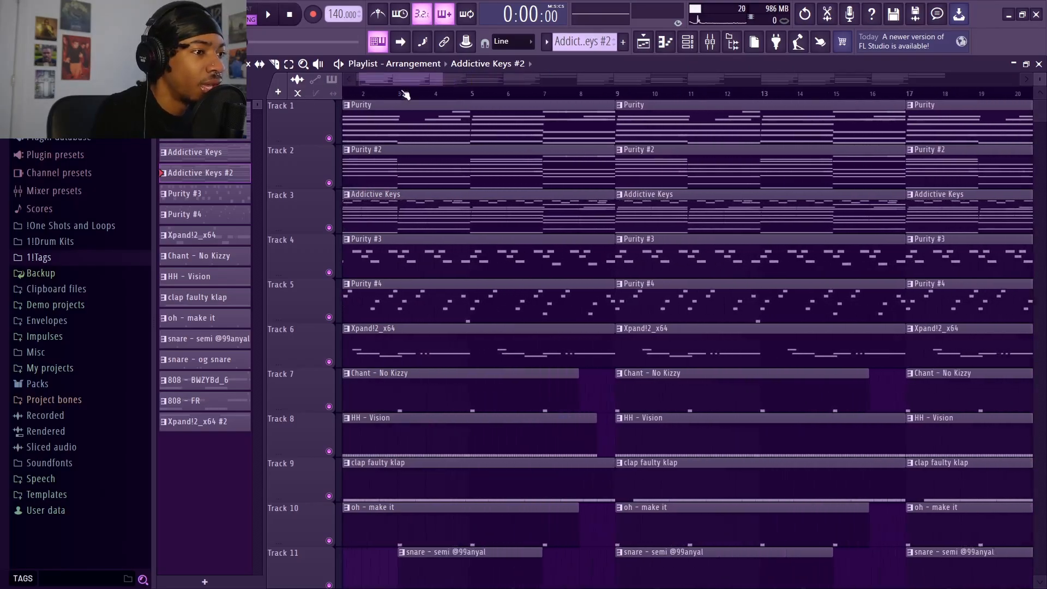
pyautogui.scroll(3, 405, 95)
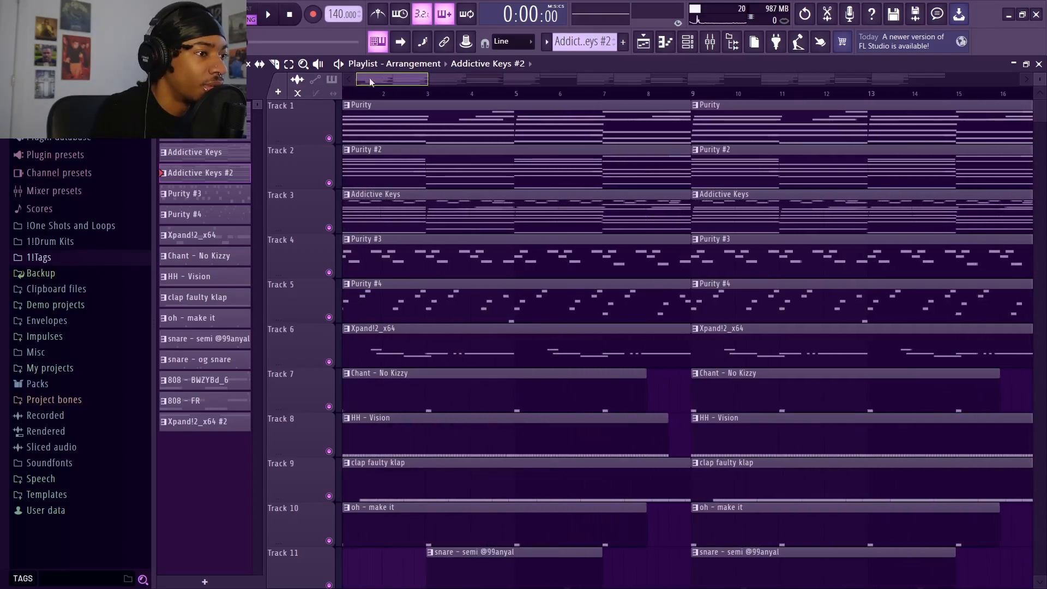
pyautogui.scroll(3, 400, 83)
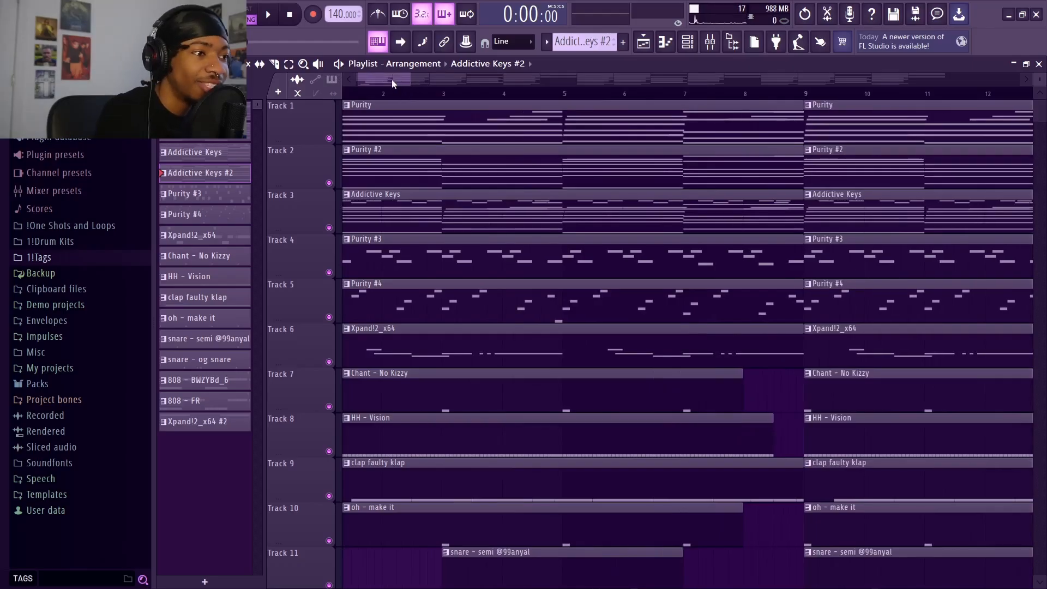
pyautogui.moveTo(392, 80); pyautogui.dragTo(388, 85)
pyautogui.scroll(-3, 396, 83)
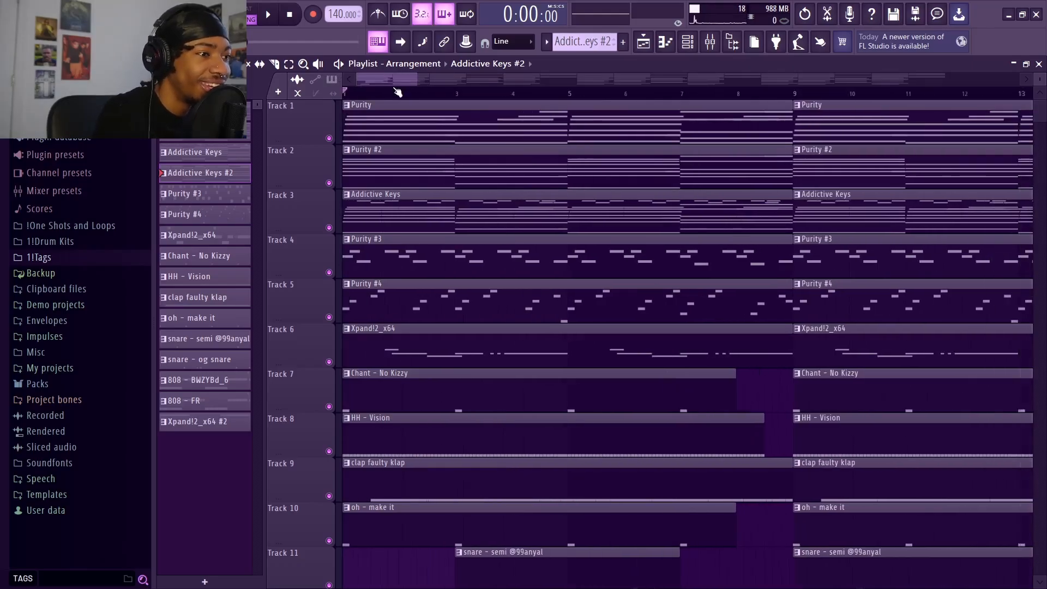
pyautogui.moveTo(394, 79); pyautogui.dragTo(249, 86)
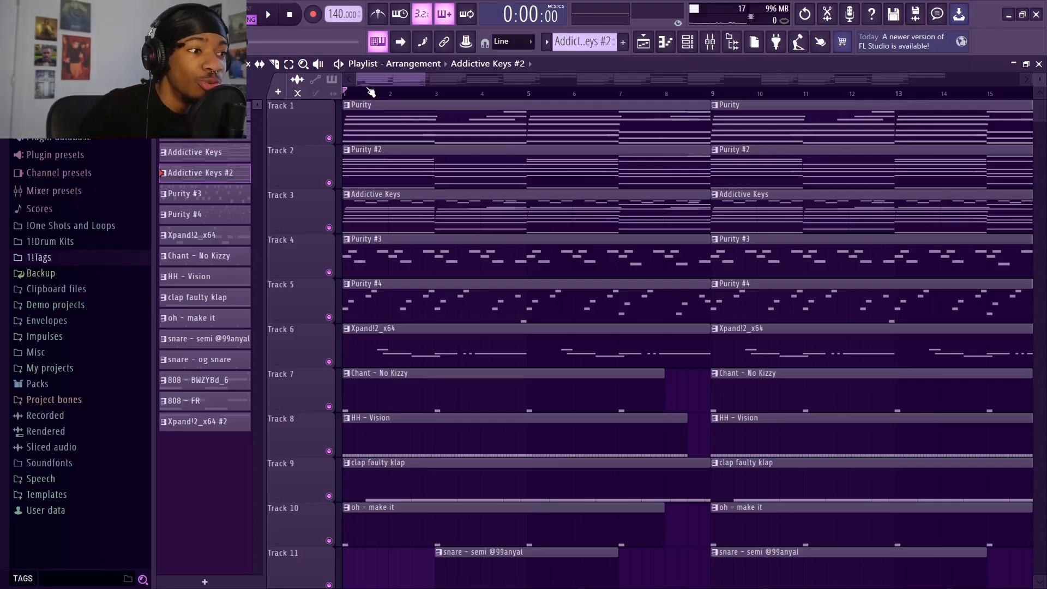
pyautogui.scroll(-4, 372, 94)
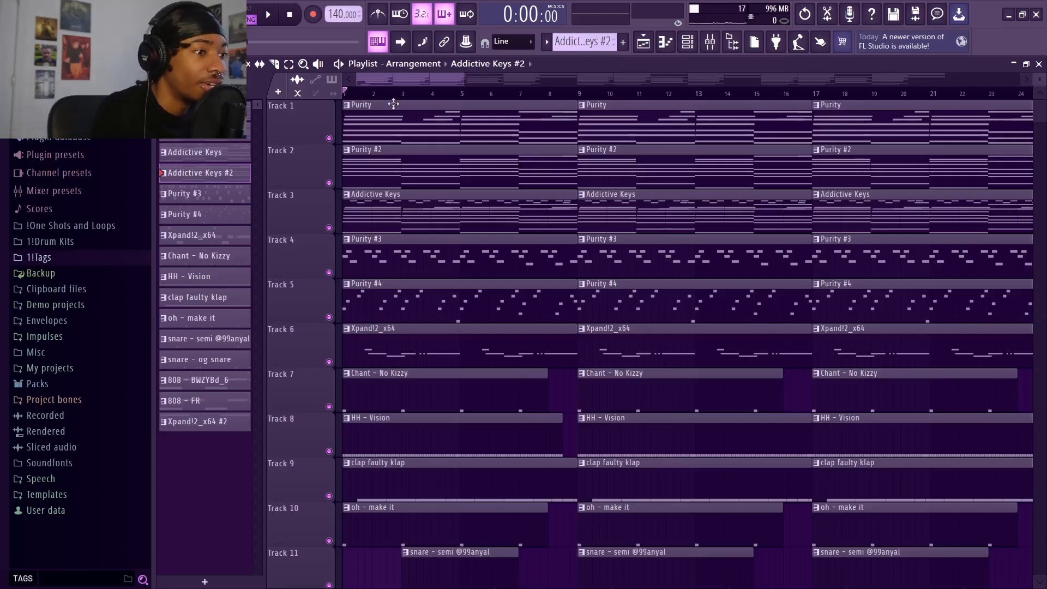
pyautogui.scroll(2, 394, 95)
pyautogui.moveTo(400, 77); pyautogui.dragTo(323, 82)
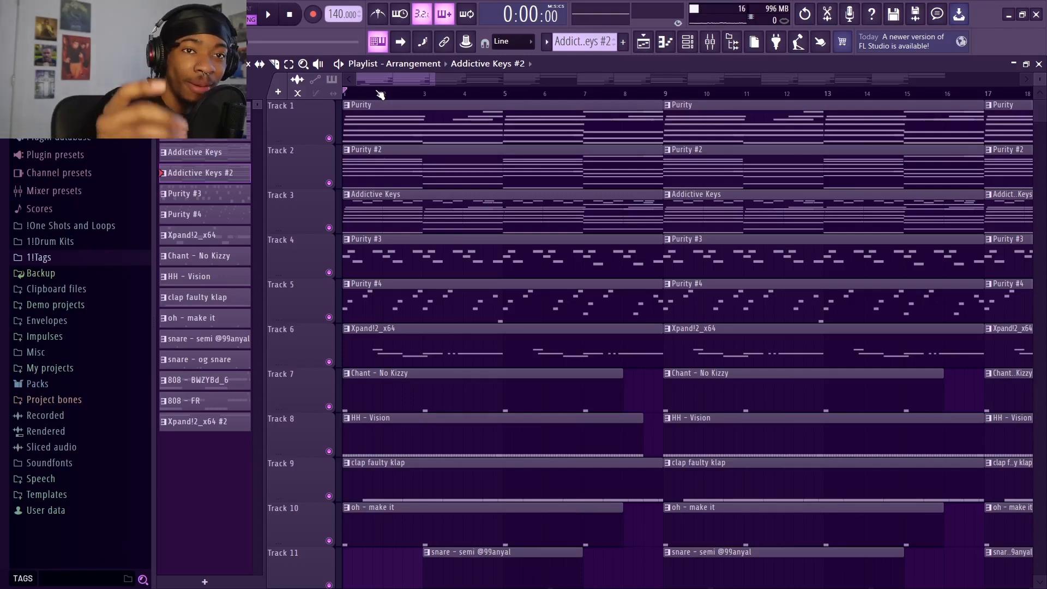
# Play the arrangement from bar 1 into the section after bar 9, reviewing the tracks down to Track 15, and stop playback.
pyautogui.scroll(1, 414, 96)
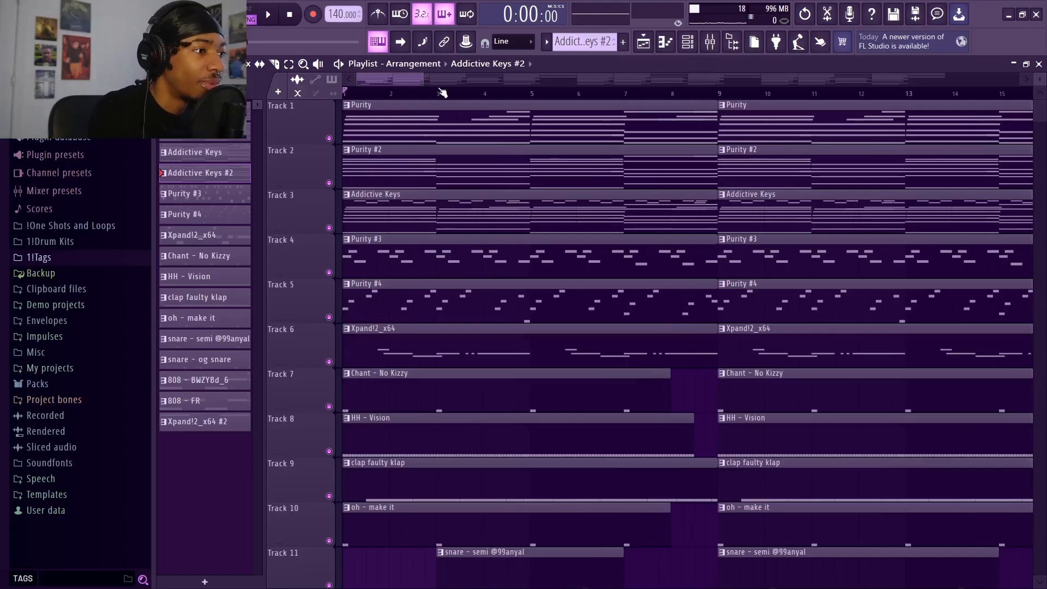
pyautogui.press('space')
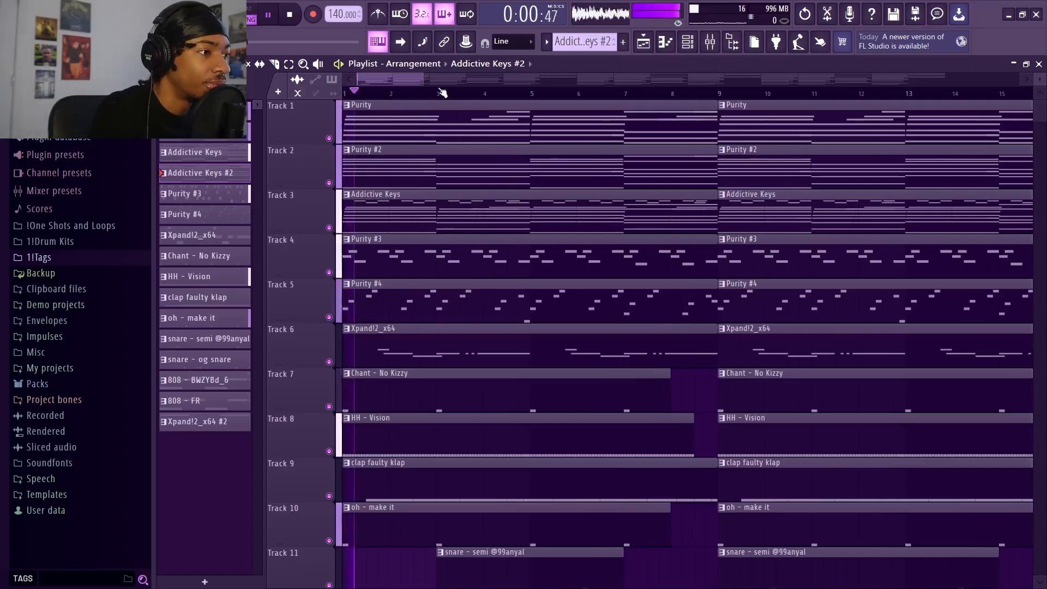
pyautogui.scroll(-2, 442, 92)
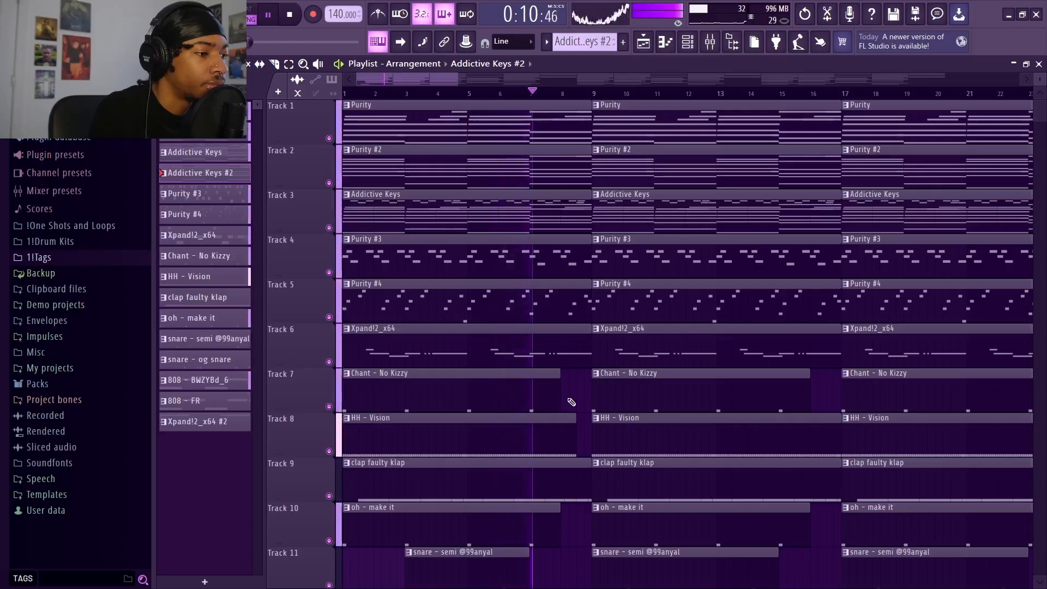
pyautogui.scroll(-2, 569, 399)
pyautogui.scroll(-2, 571, 402)
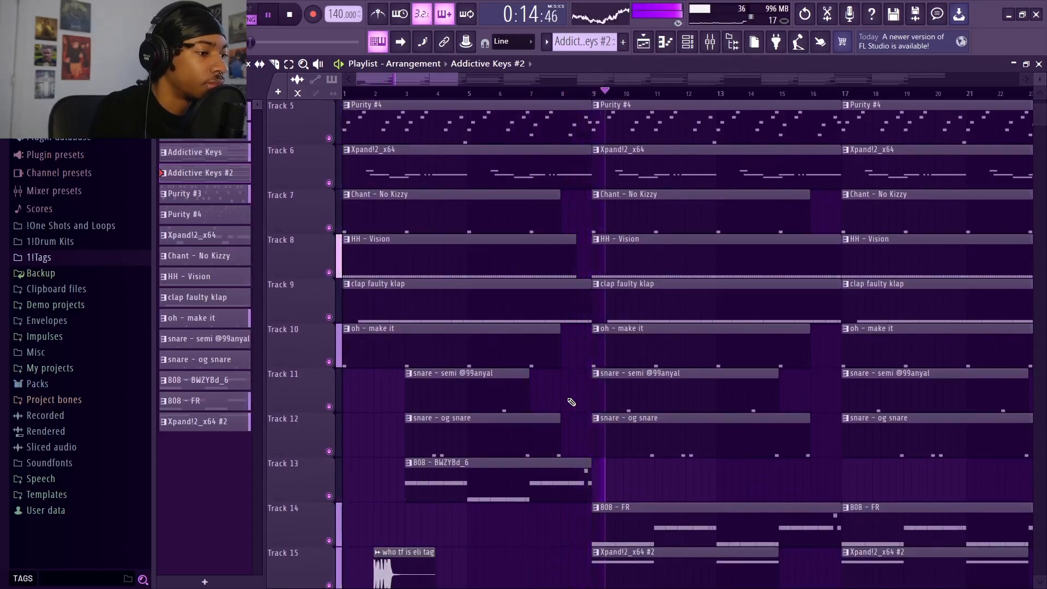
pyautogui.scroll(-3, 572, 402)
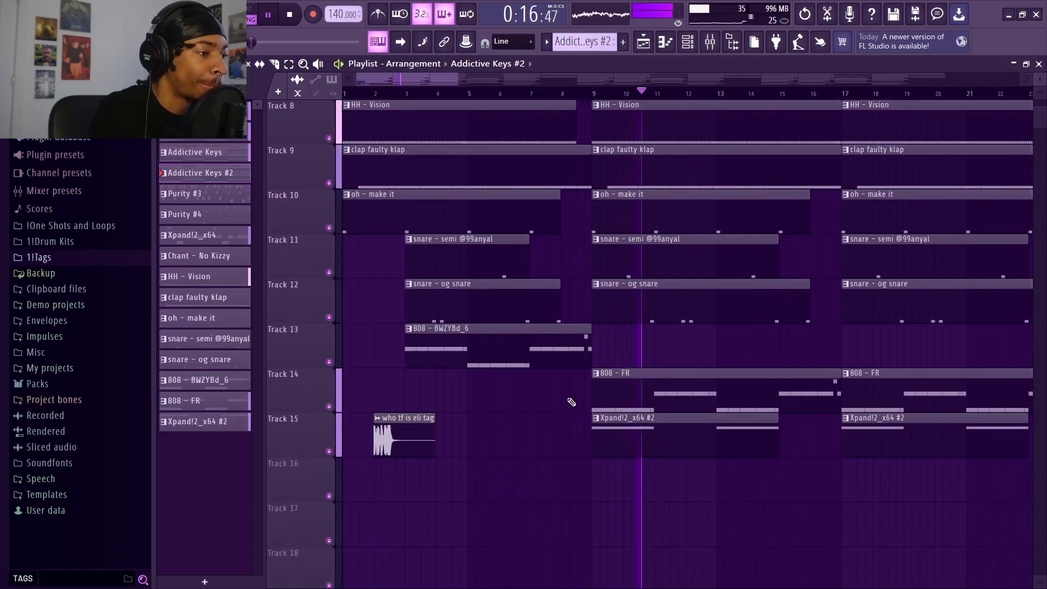
pyautogui.scroll(5, 572, 402)
pyautogui.press('space')
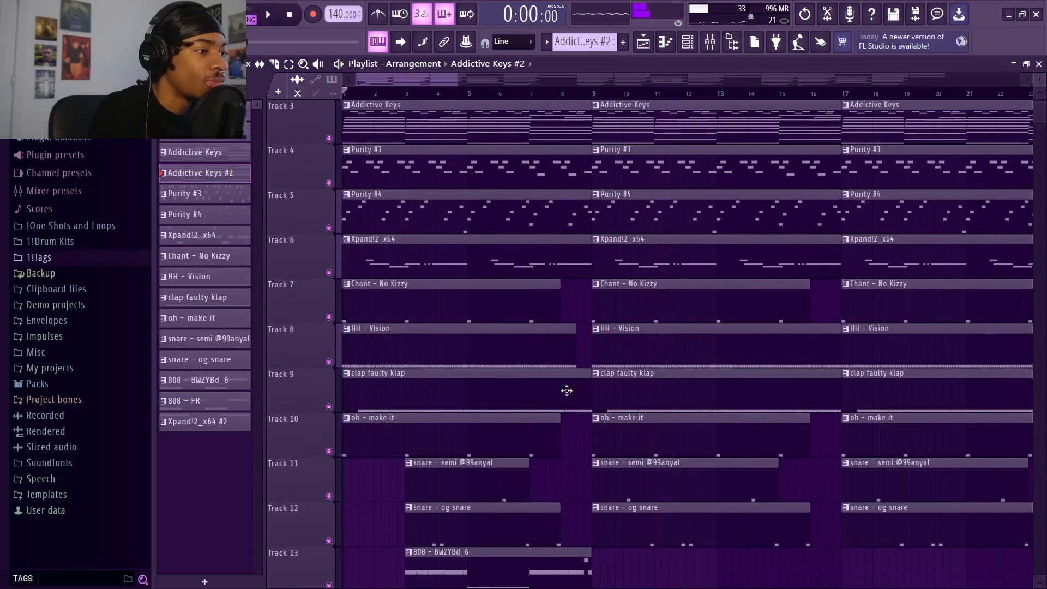
# Play the first bars of the intro to hear the voice tag on Track 15, and stop playback.
pyautogui.scroll(2, 384, 77)
pyautogui.moveTo(384, 82); pyautogui.dragTo(375, 82)
pyautogui.scroll(-3, 517, 189)
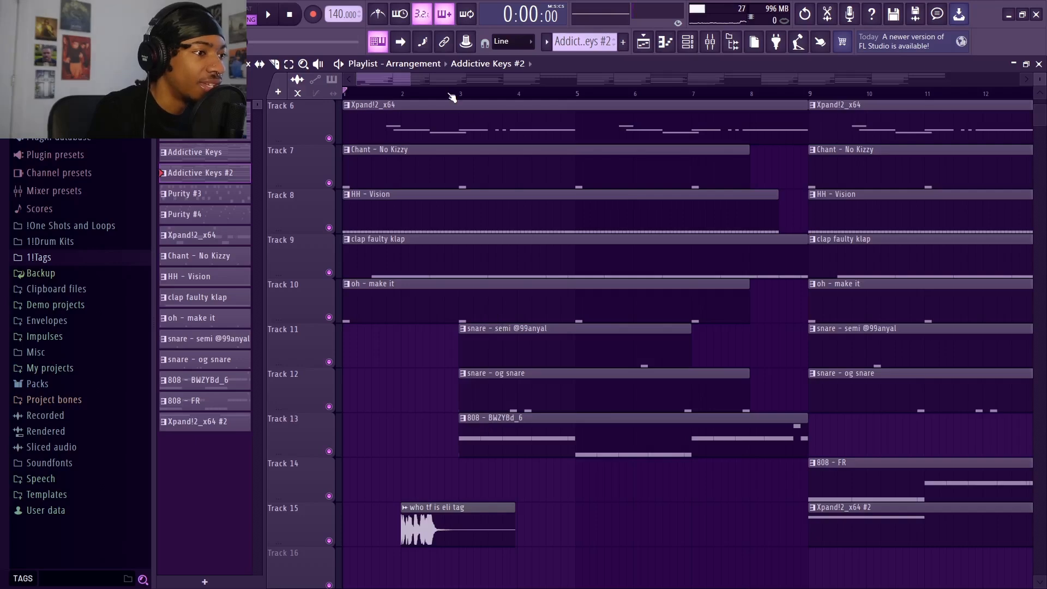
pyautogui.scroll(3, 396, 92)
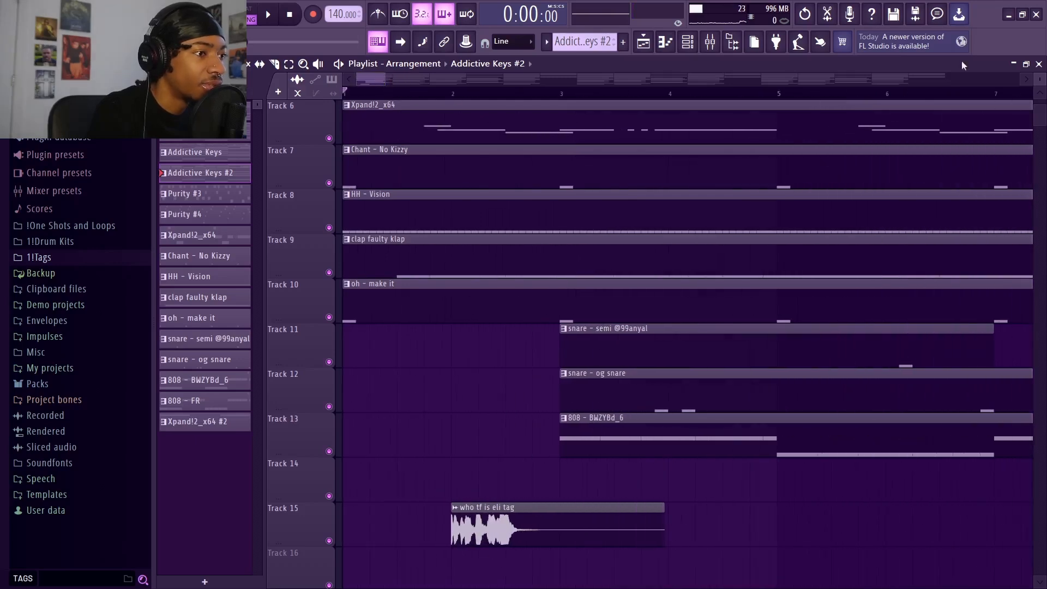
pyautogui.press('space')
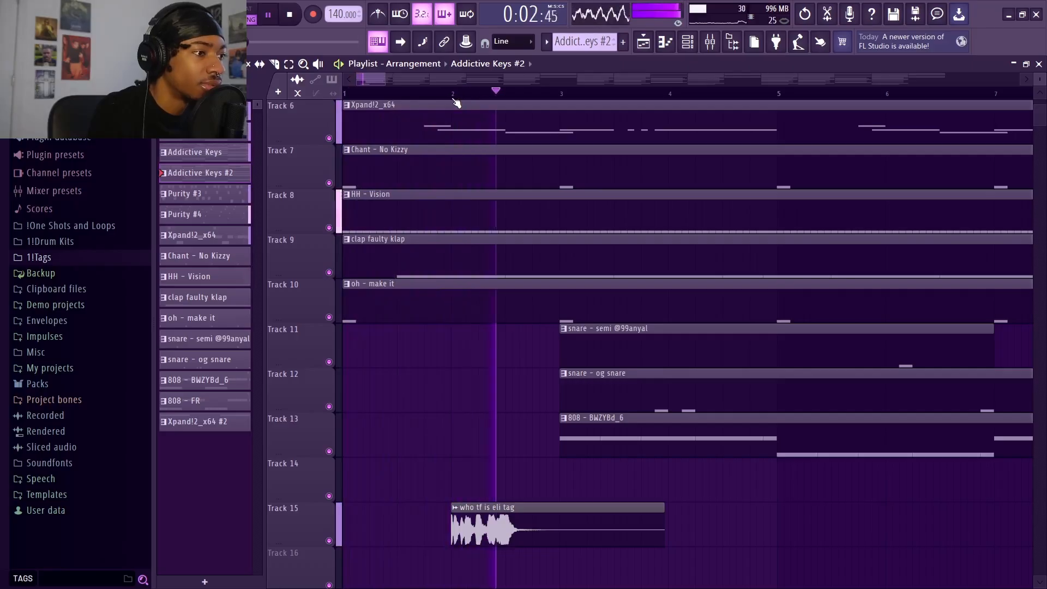
pyautogui.press('space')
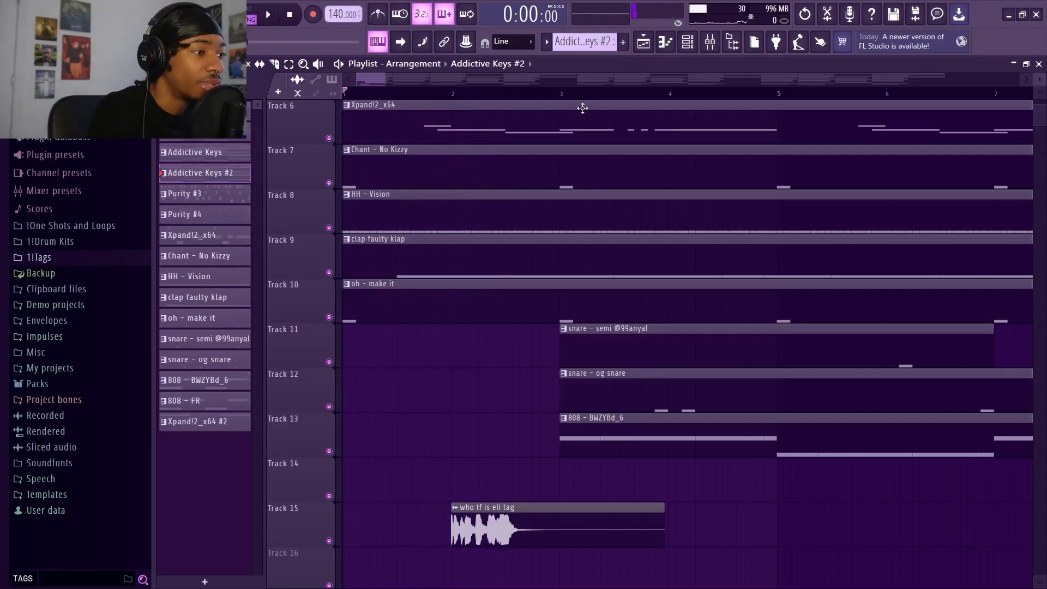
# Compare the intro's clips with the following sections, from the melodies down to the snare, 808 and Xpand!2 #2 tracks.
pyautogui.scroll(-4, 572, 101)
pyautogui.scroll(-2, 574, 101)
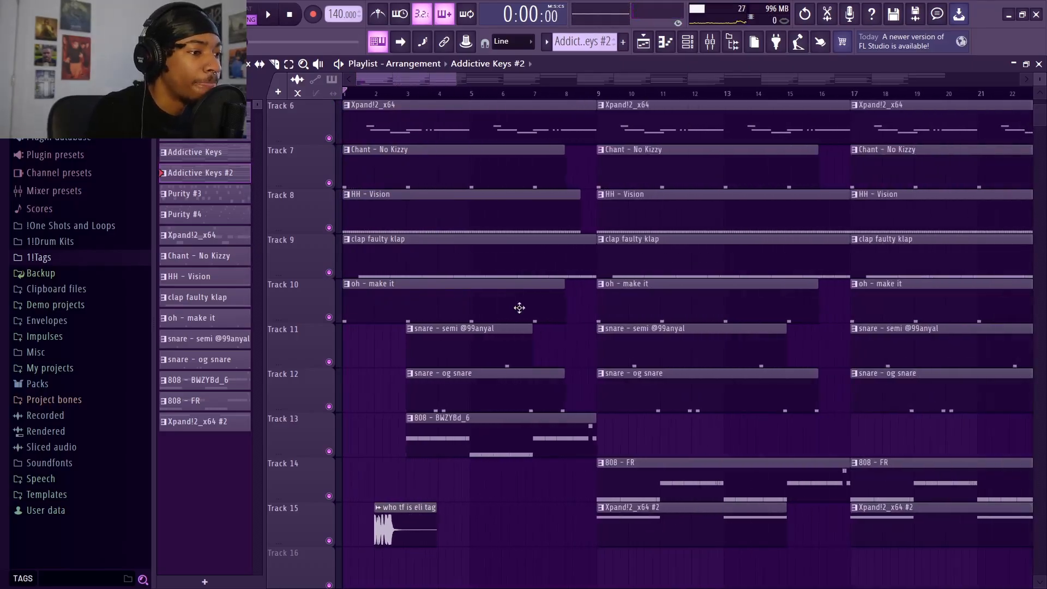
pyautogui.scroll(5, 502, 496)
pyautogui.scroll(-6, 484, 369)
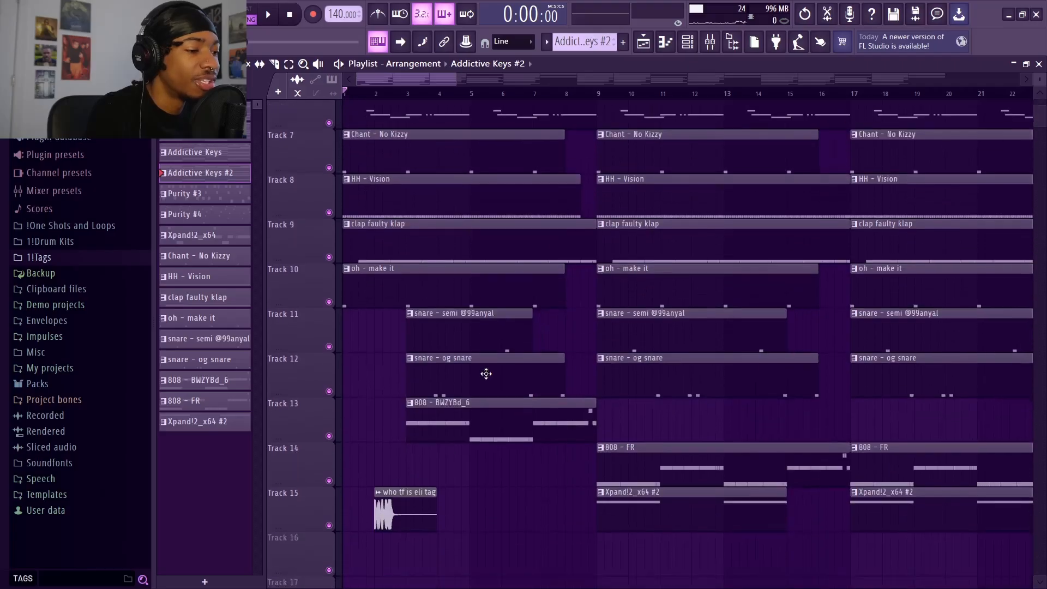
pyautogui.scroll(6, 483, 370)
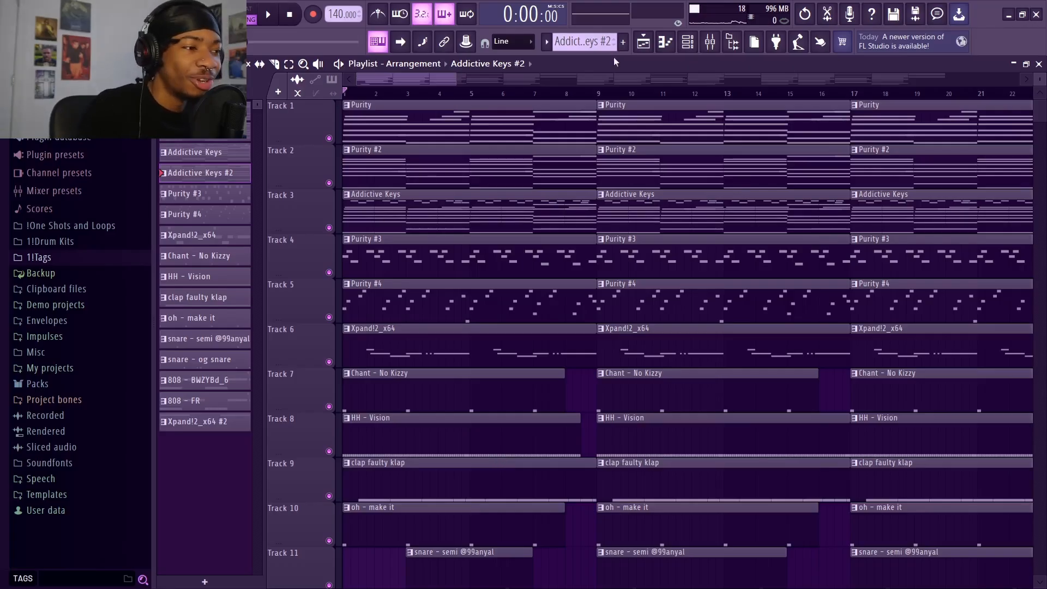
pyautogui.scroll(2, 485, 100)
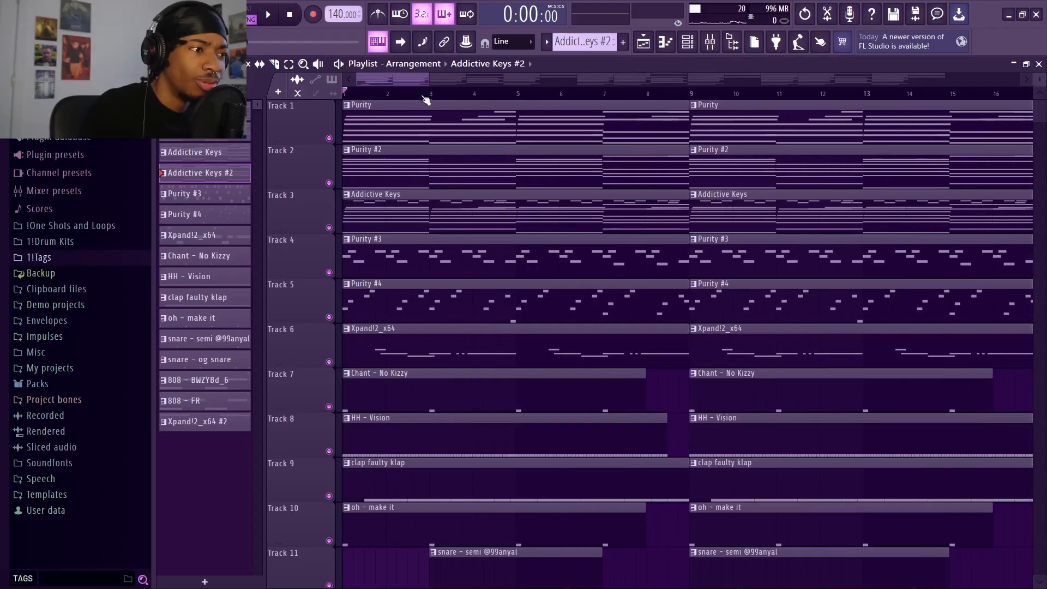
pyautogui.scroll(-3, 427, 98)
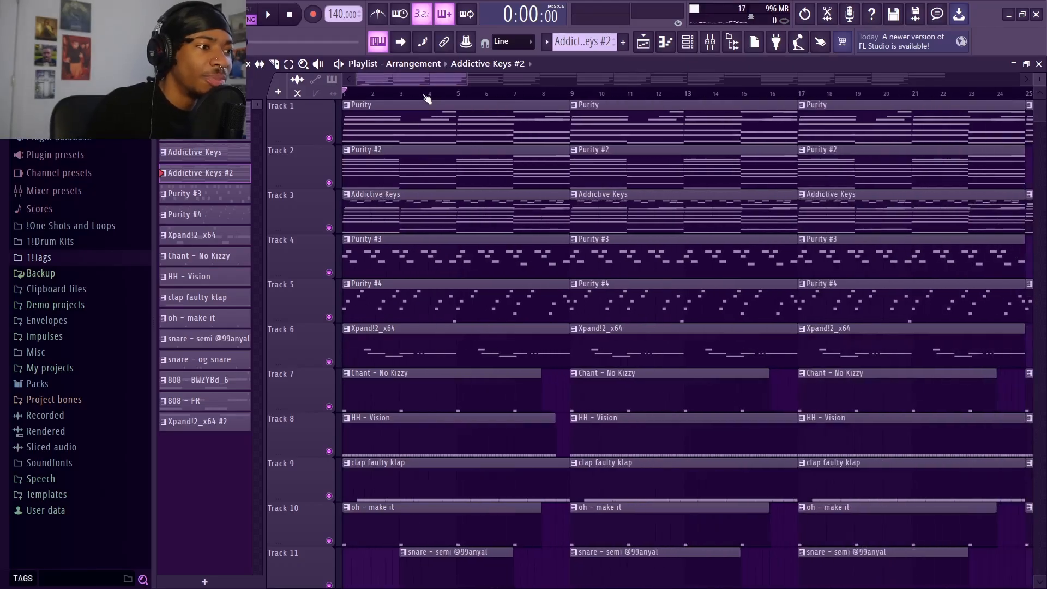
pyautogui.scroll(-6, 493, 272)
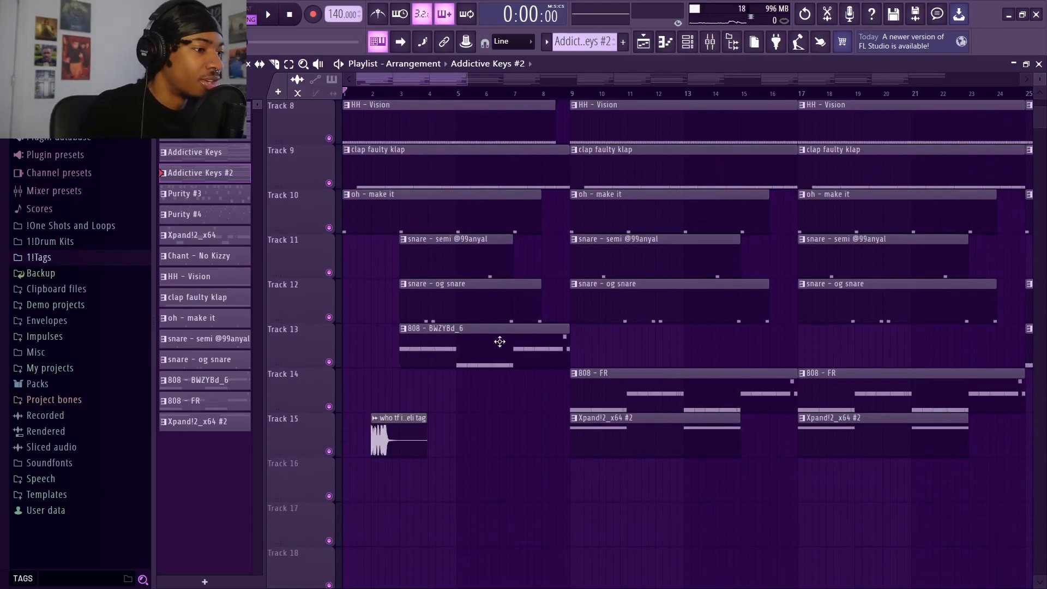
pyautogui.scroll(-3, 424, 362)
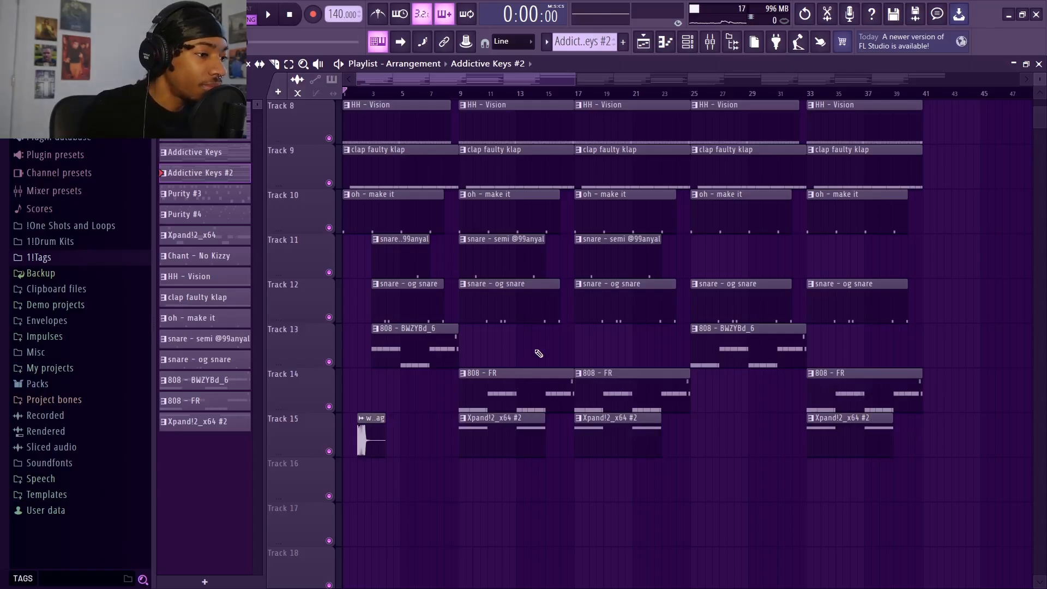
# Examine where the drum, 808 and voice tag clips on Tracks 7 to 15 start within the first eight bars.
pyautogui.scroll(4, 496, 387)
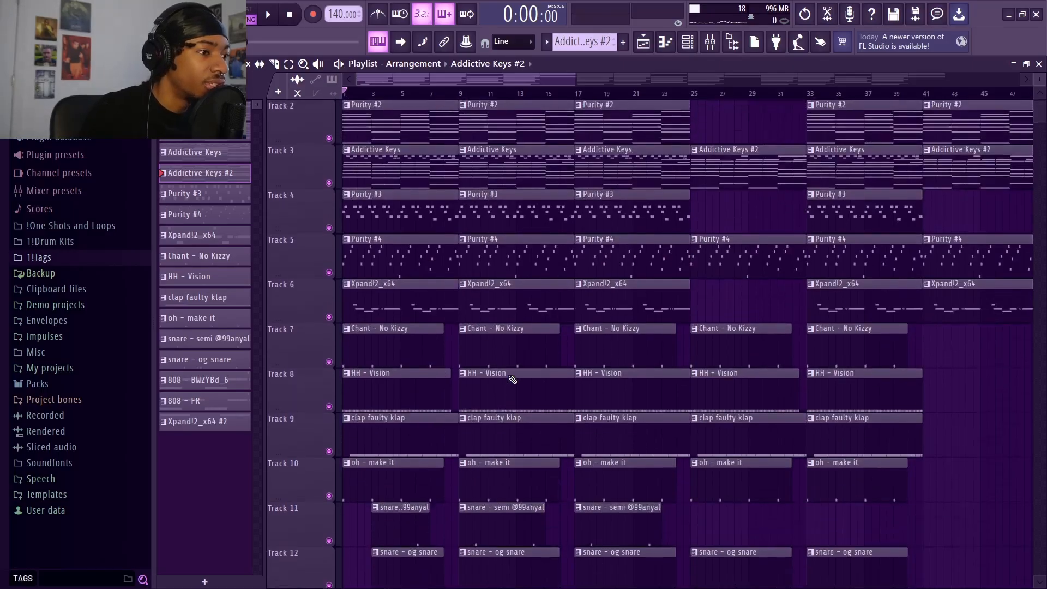
pyautogui.scroll(-3, 515, 391)
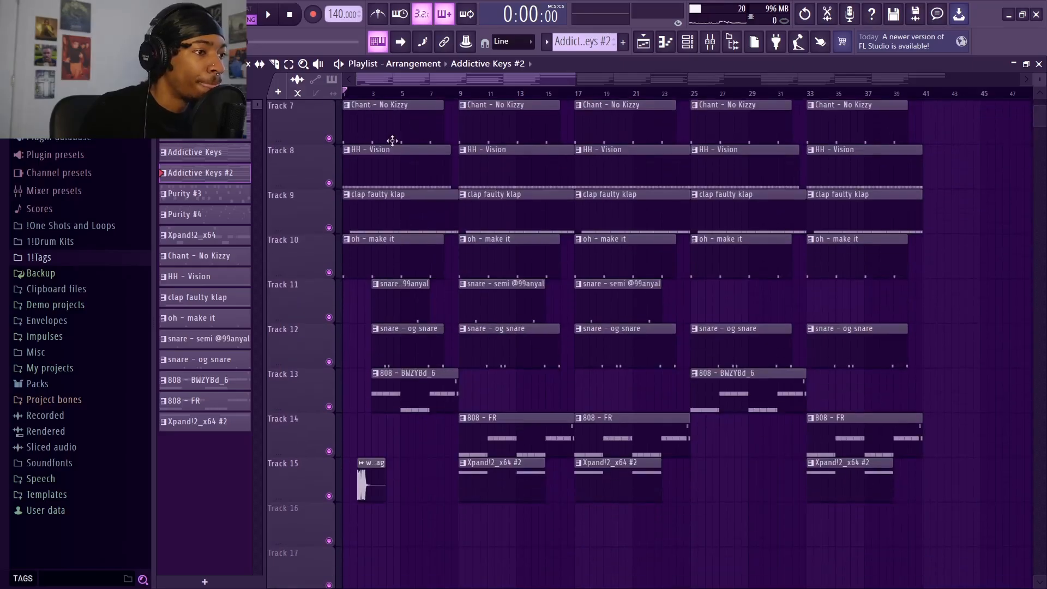
pyautogui.scroll(5, 418, 95)
pyautogui.scroll(3, 415, 87)
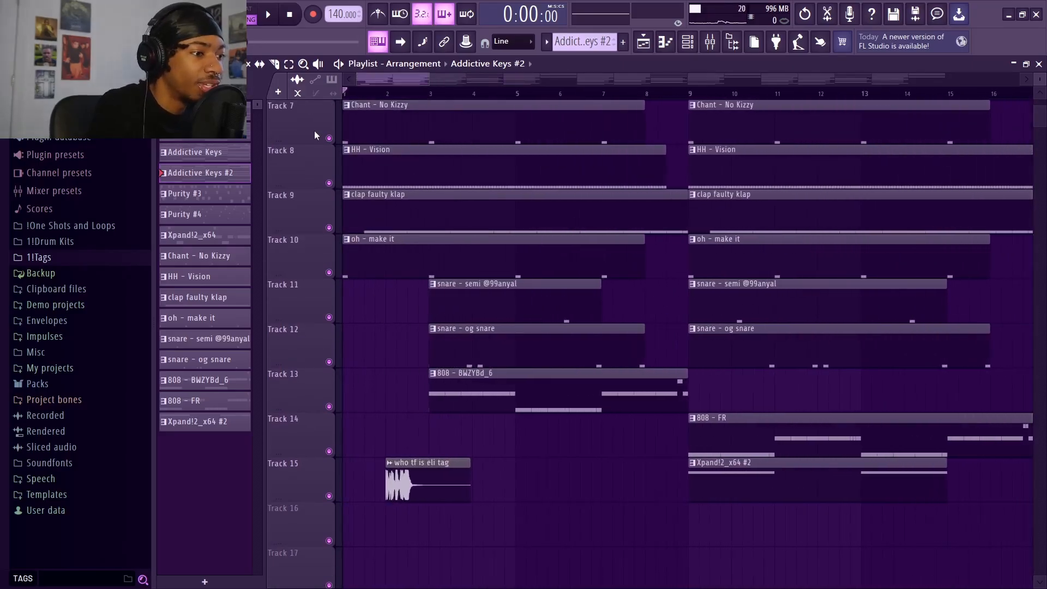
pyautogui.scroll(1, 403, 99)
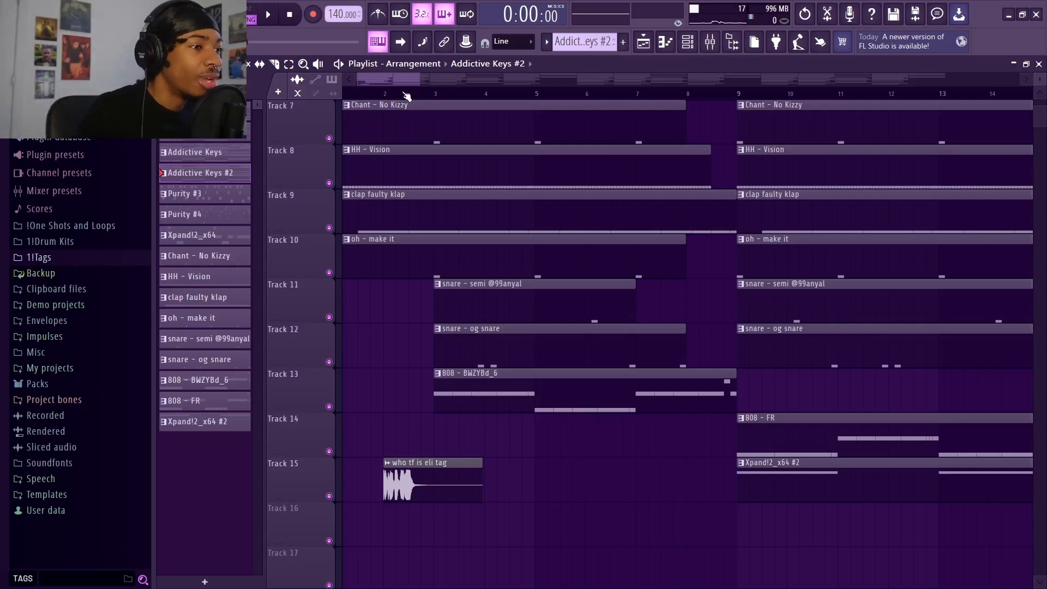
pyautogui.scroll(3, 402, 97)
pyautogui.moveTo(383, 81); pyautogui.dragTo(355, 94)
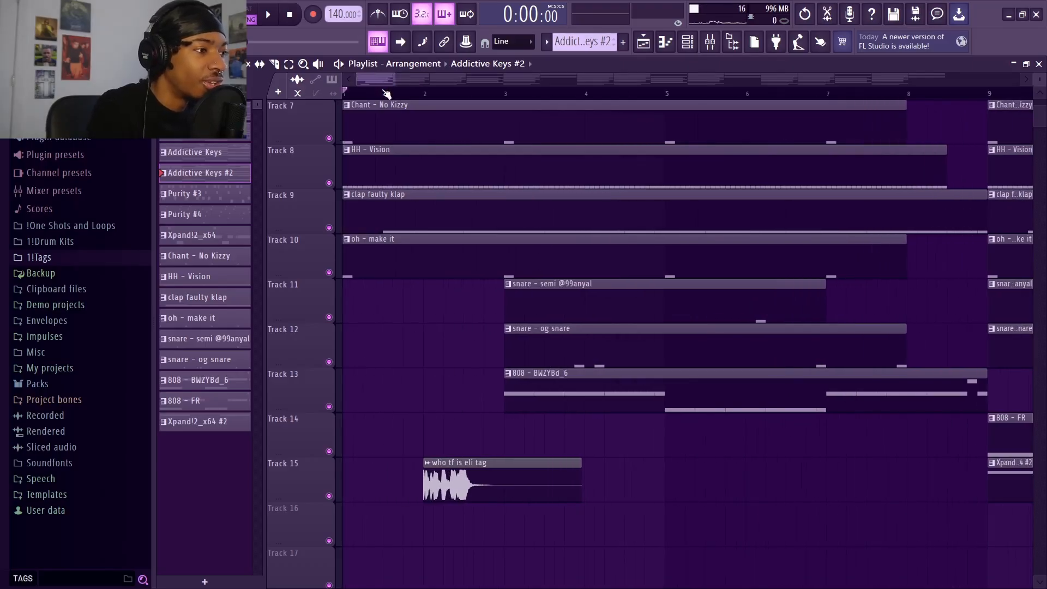
pyautogui.scroll(-3, 387, 94)
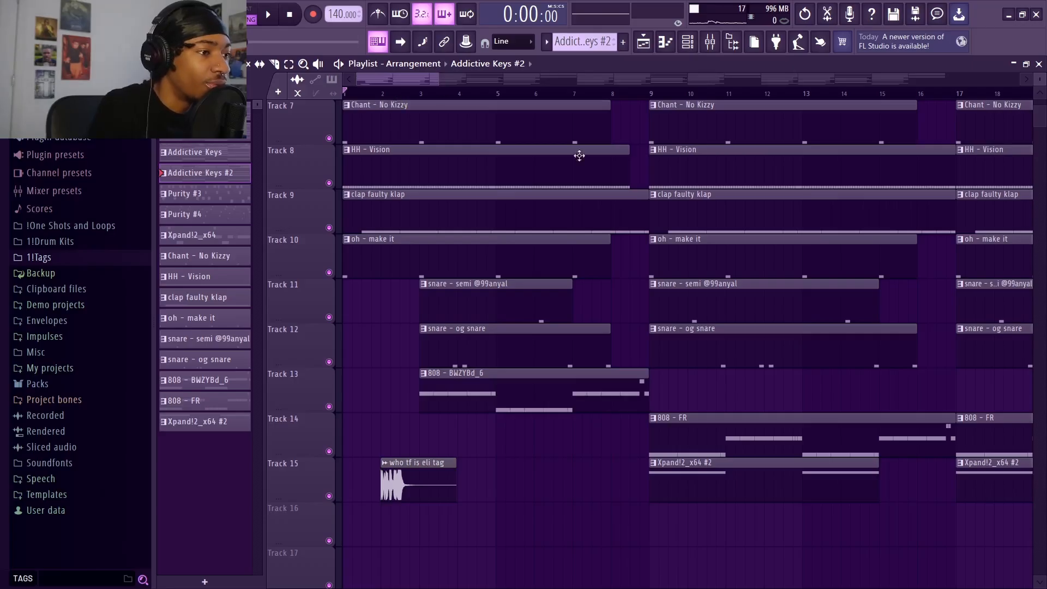
# Examine the intro's drum, 808 and voice tag clips on Tracks 6 to 15 against the section starting at bar 9.
pyautogui.scroll(3, 604, 264)
pyautogui.scroll(-5, 614, 165)
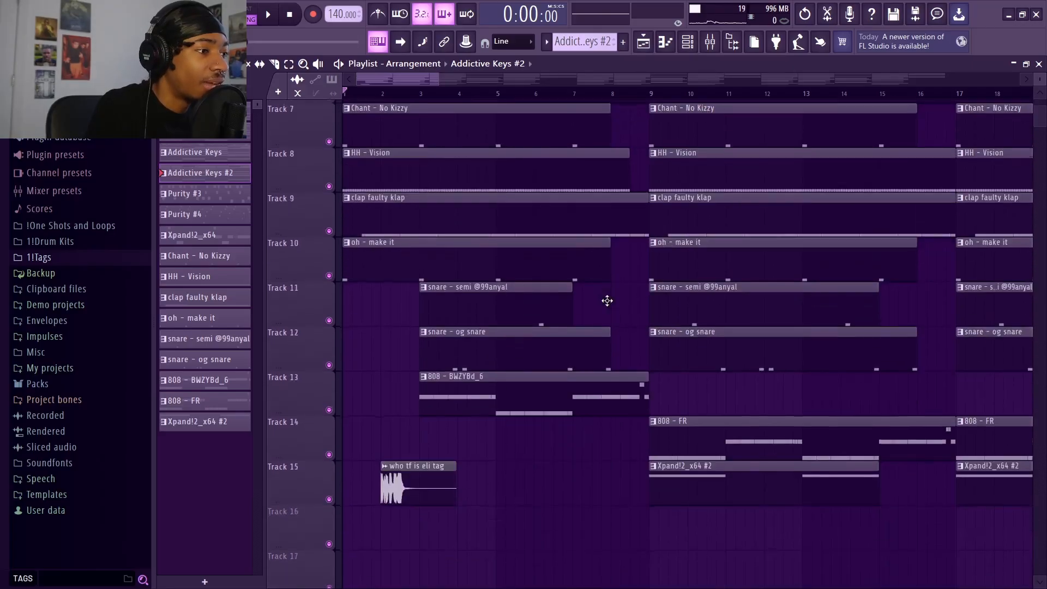
pyautogui.scroll(5, 600, 245)
pyautogui.scroll(-4, 627, 246)
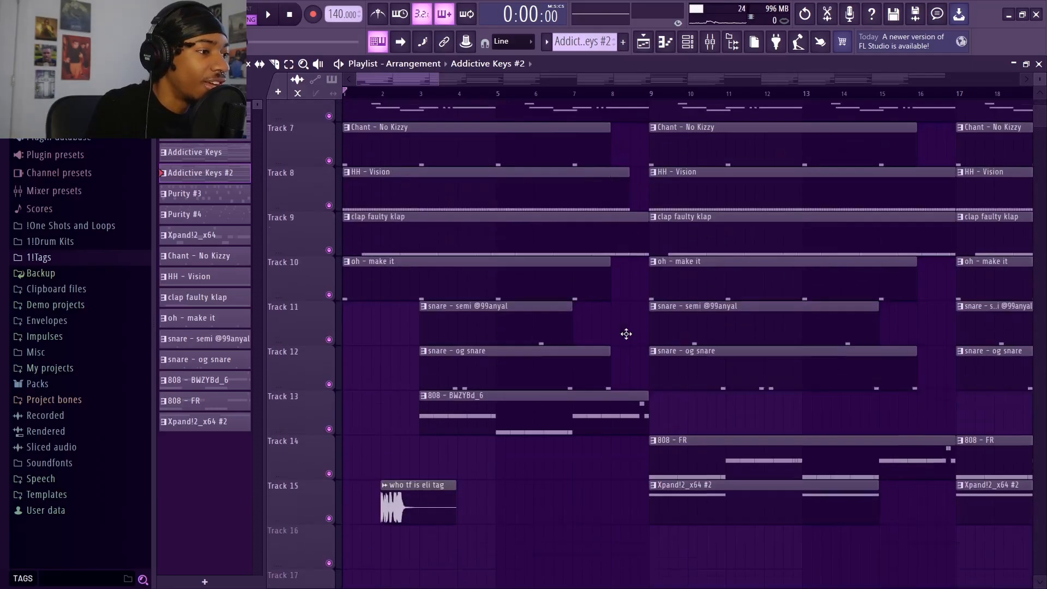
pyautogui.scroll(-2, 602, 87)
pyautogui.scroll(3, 500, 95)
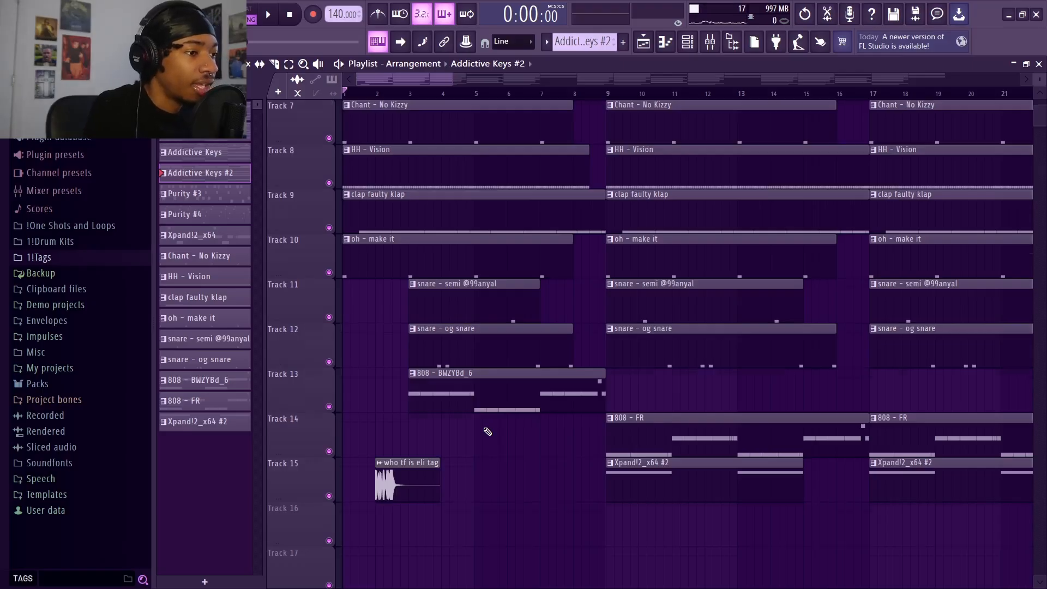
pyautogui.scroll(6, 488, 431)
pyautogui.scroll(-5, 506, 424)
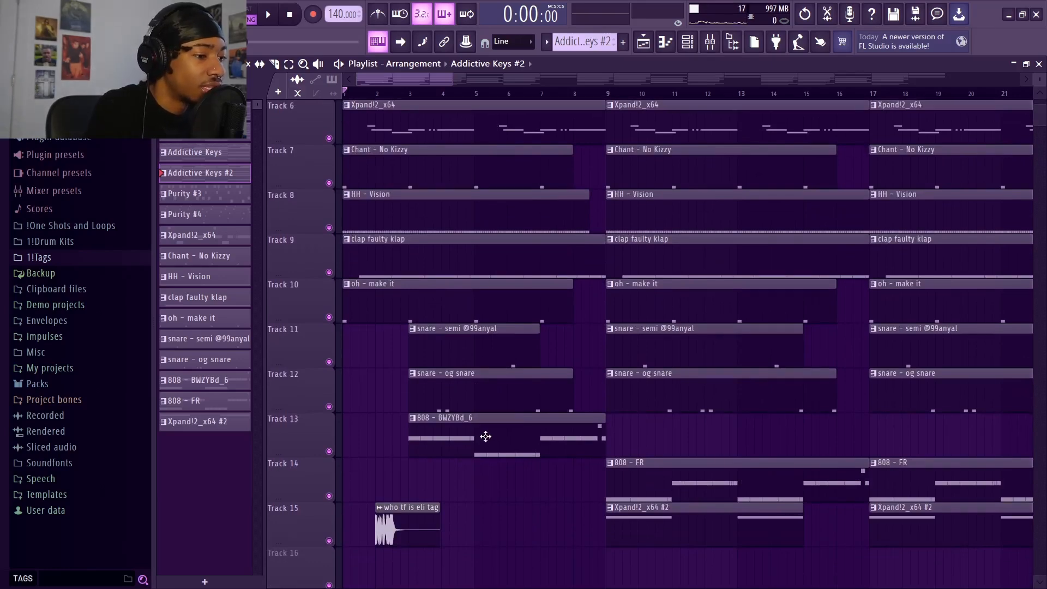
# Try starting the 808 - BWZYBd_6 clip on Track 13 at bar 1, play the intro to hear it, and undo the change.
pyautogui.moveTo(408, 438); pyautogui.dragTo(344, 436)
pyautogui.press('space')
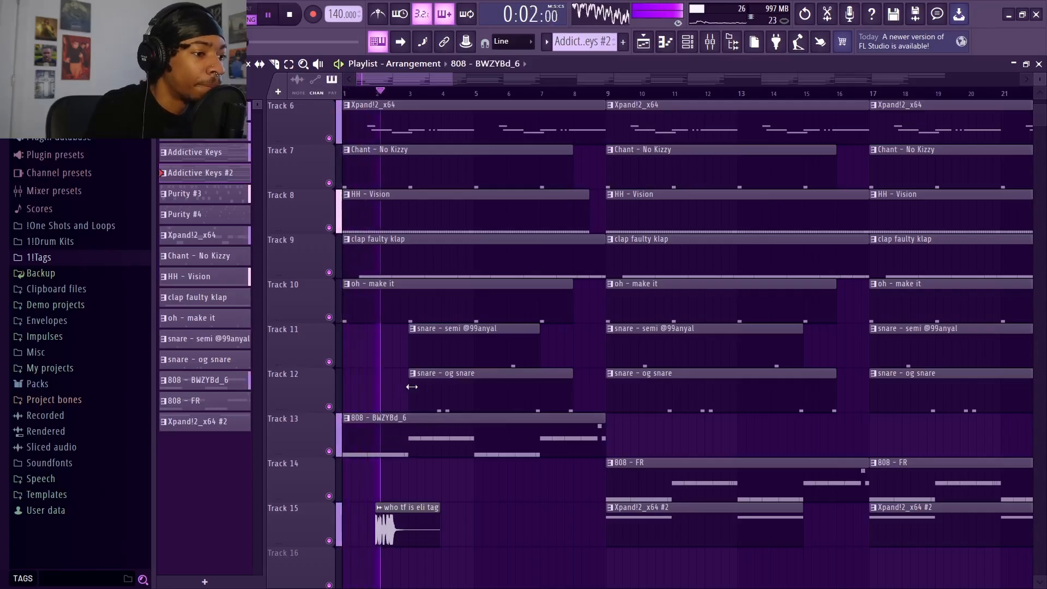
pyautogui.press('space')
pyautogui.hotkey('ctrl', 'z')
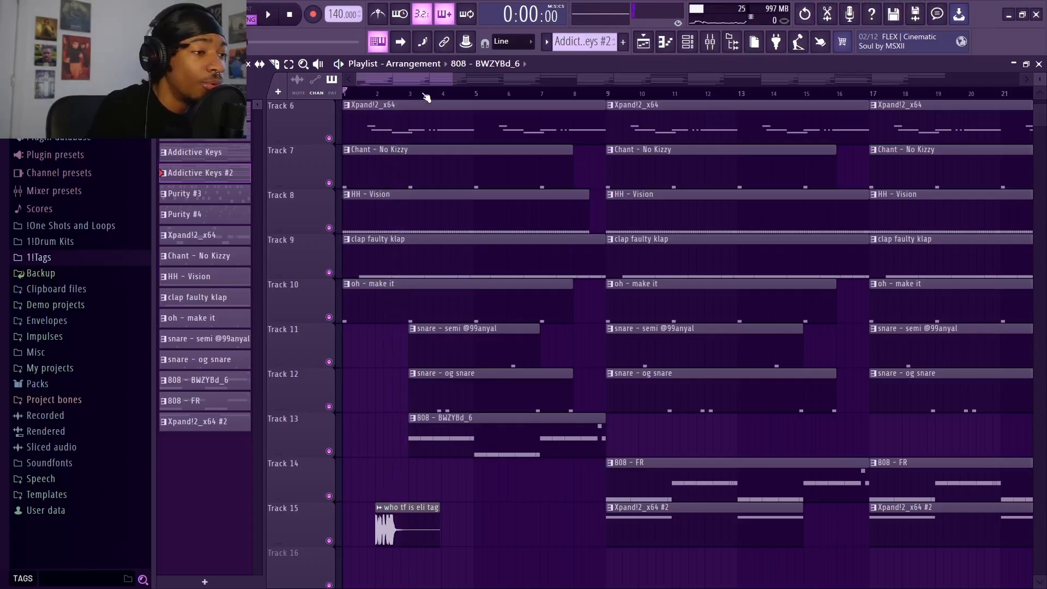
# Play the end of the intro from bar 7 to just before bar 9, and stop playback.
pyautogui.scroll(5, 570, 360)
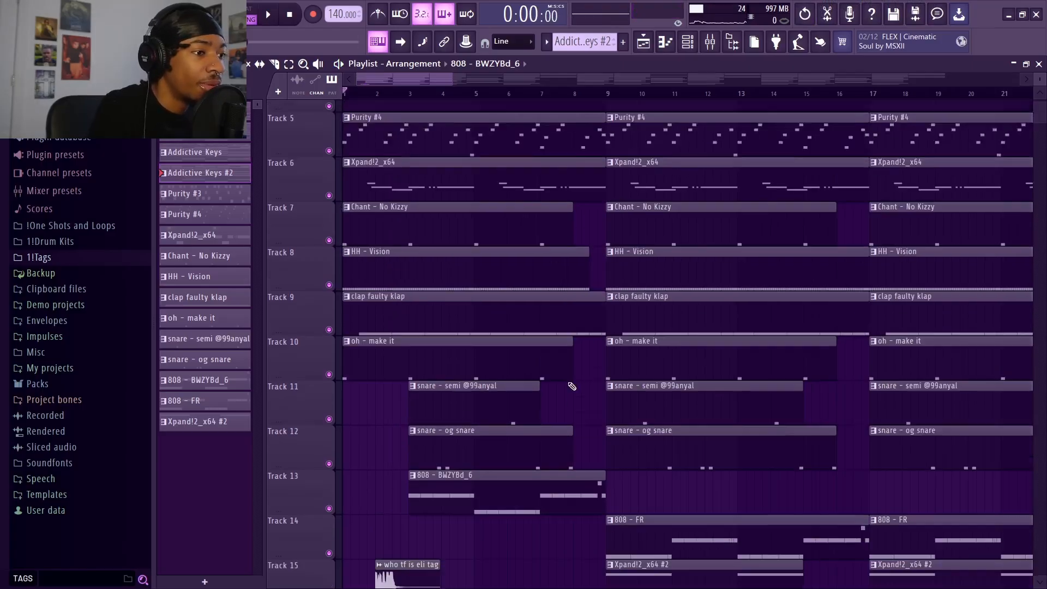
pyautogui.scroll(-4, 579, 98)
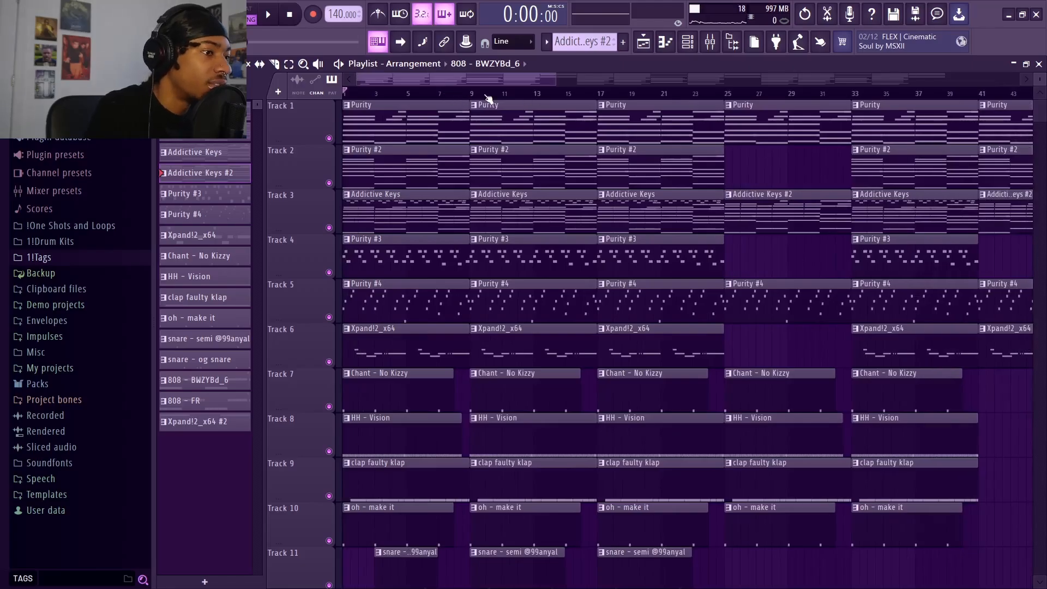
pyautogui.scroll(-4, 501, 247)
pyautogui.scroll(10, 453, 97)
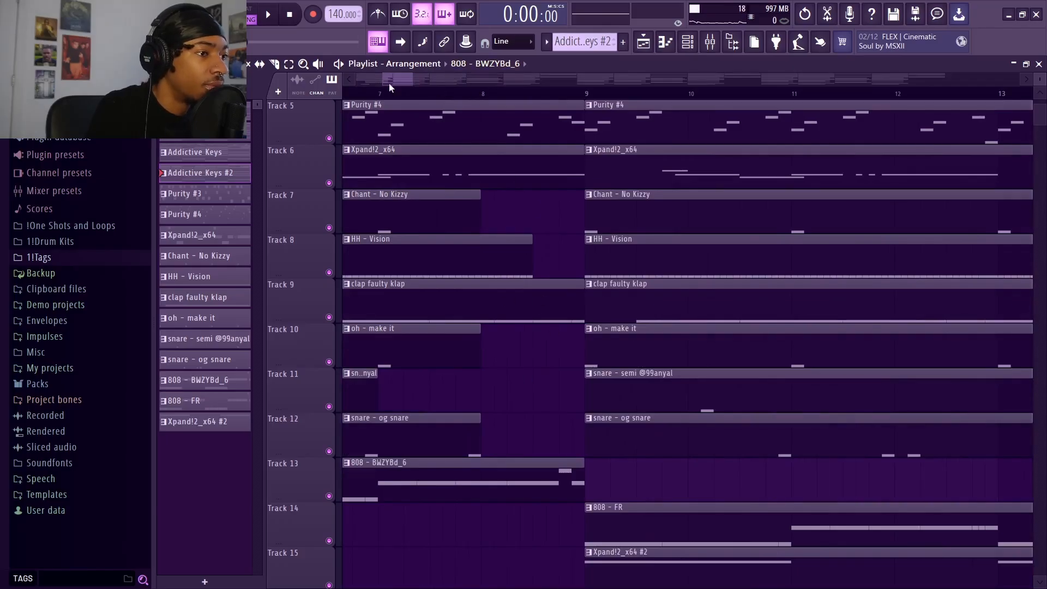
pyautogui.scroll(-3, 385, 97)
pyautogui.click(378, 96)
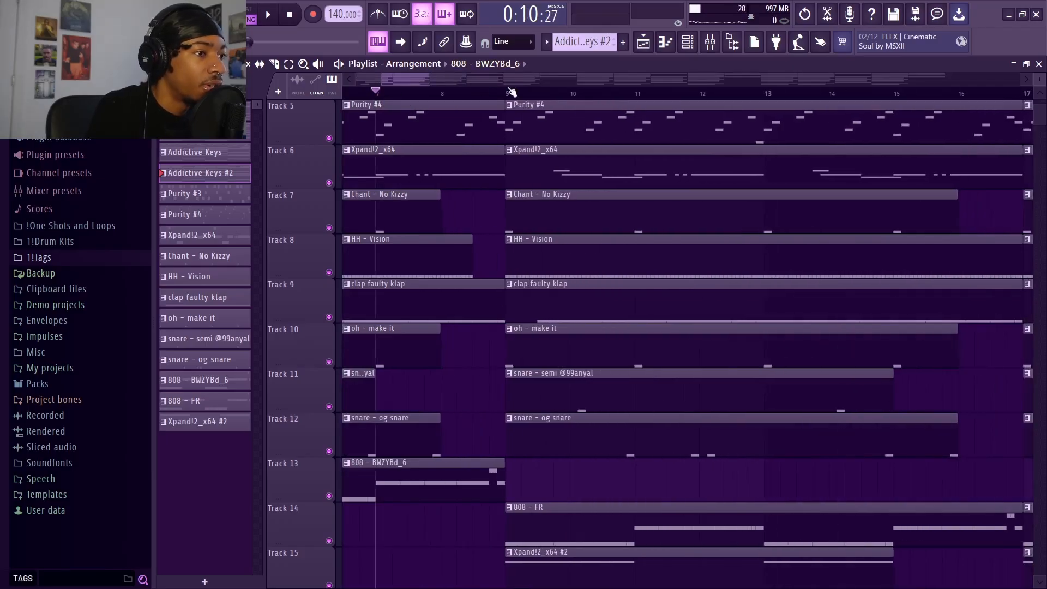
pyautogui.press('space')
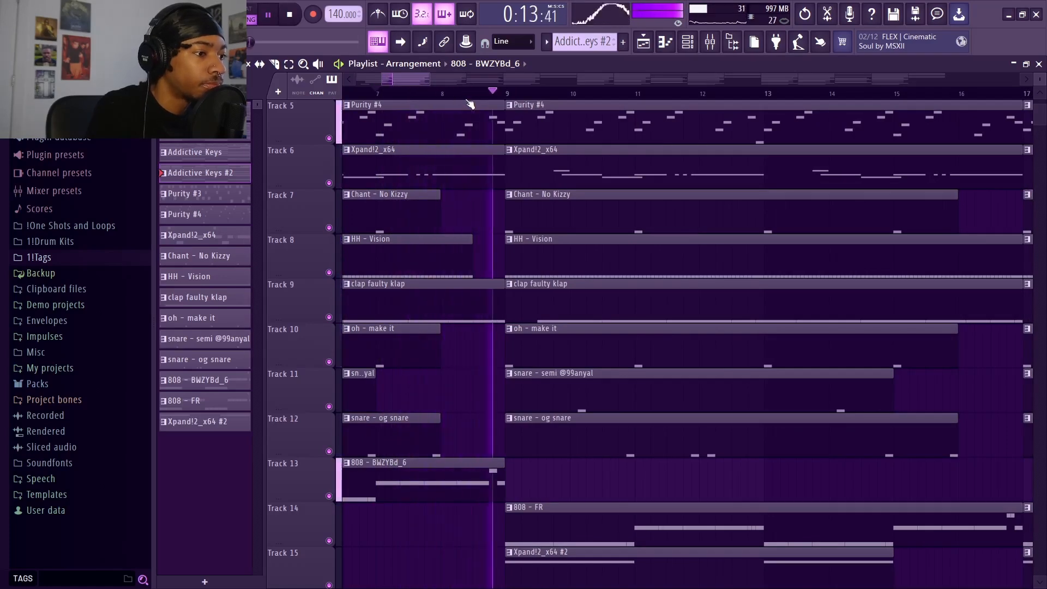
pyautogui.press('space')
# Examine which melody, drum and 808 clips drop out or continue just before bar 9.
pyautogui.scroll(3, 447, 97)
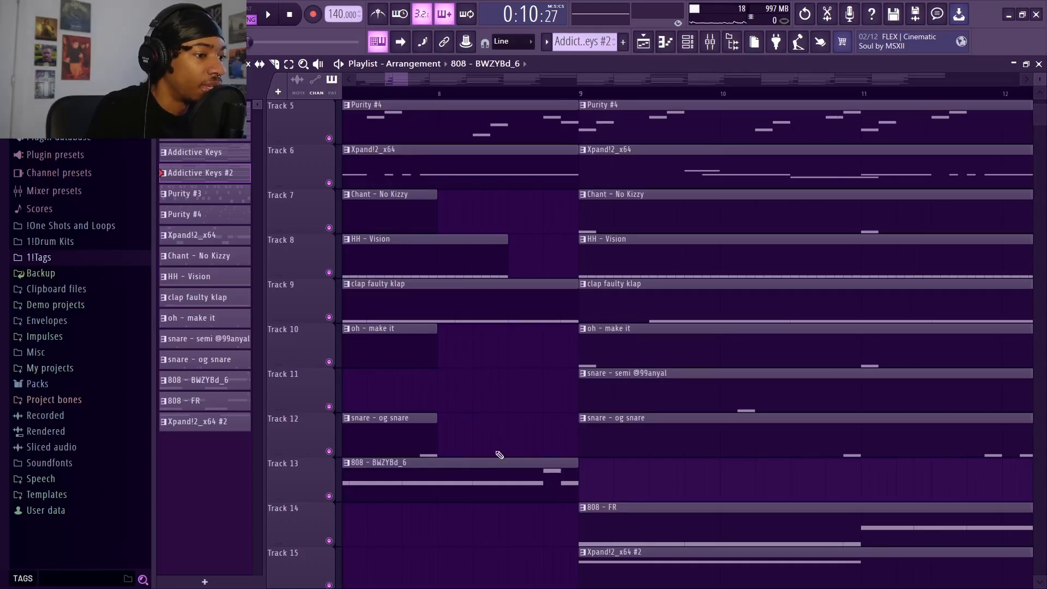
pyautogui.scroll(4, 445, 355)
pyautogui.scroll(-5, 543, 98)
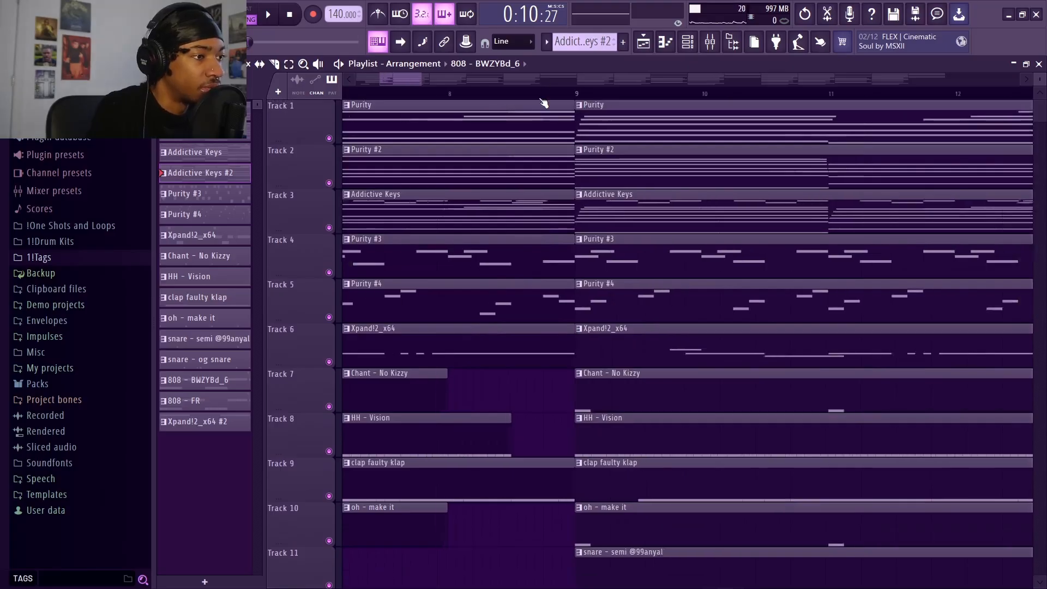
pyautogui.scroll(-8, 552, 131)
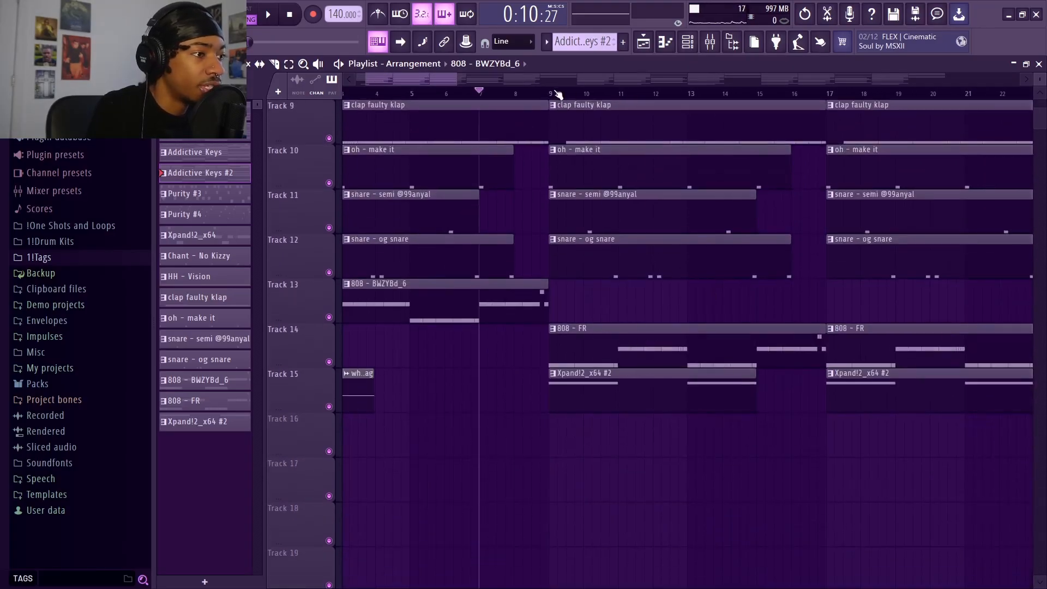
# Play the arrangement from bar 9 to hear the 808 - FR and Xpand!2 #2 clips enter, and stop playback.
pyautogui.scroll(6, 548, 93)
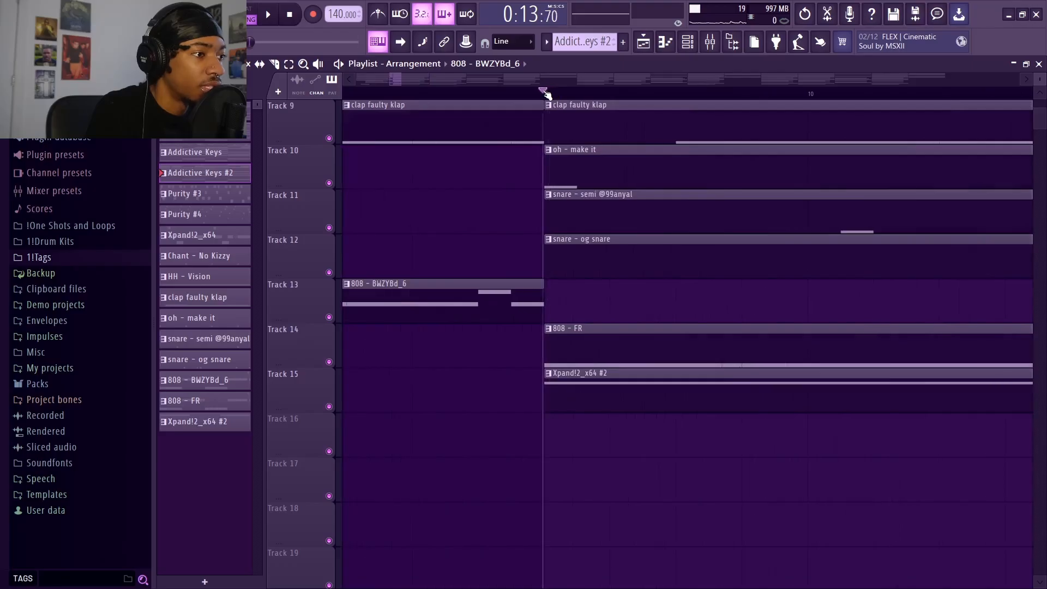
pyautogui.scroll(-10, 545, 92)
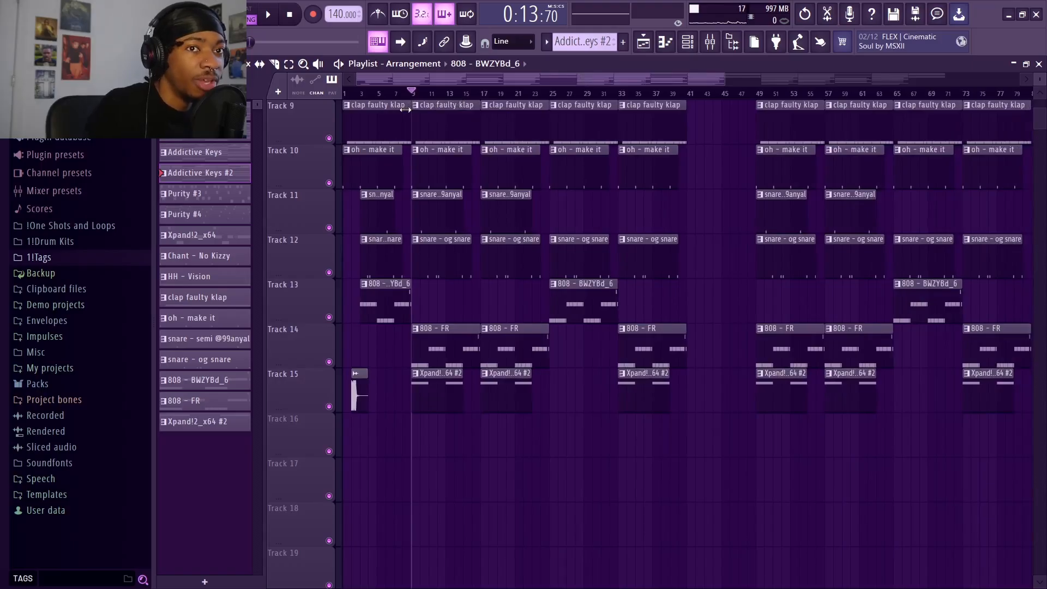
pyautogui.scroll(8, 412, 94)
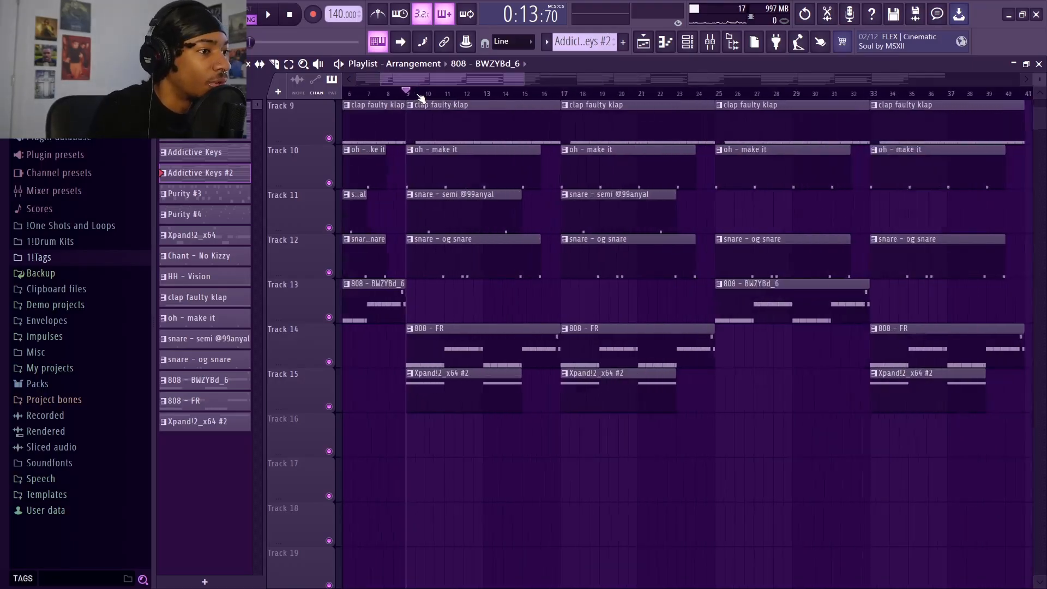
pyautogui.press('space')
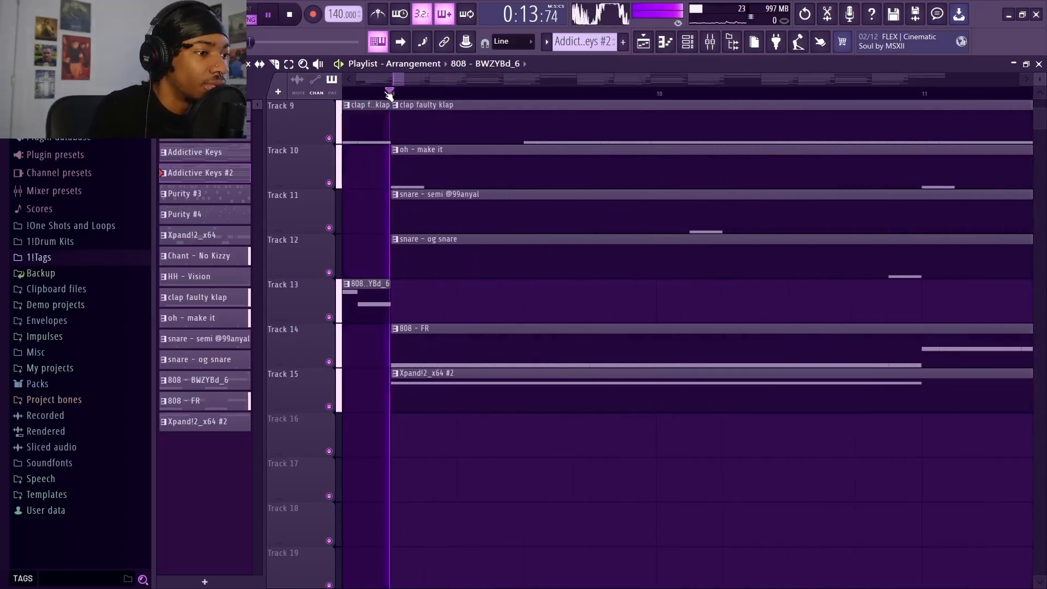
pyautogui.scroll(-10, 388, 94)
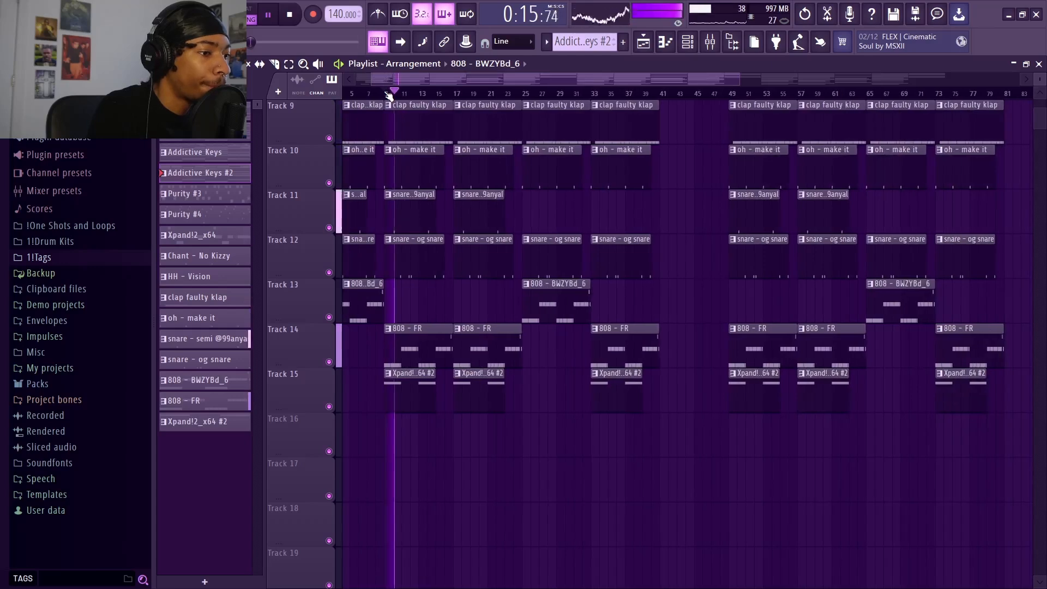
pyautogui.scroll(-2, 388, 94)
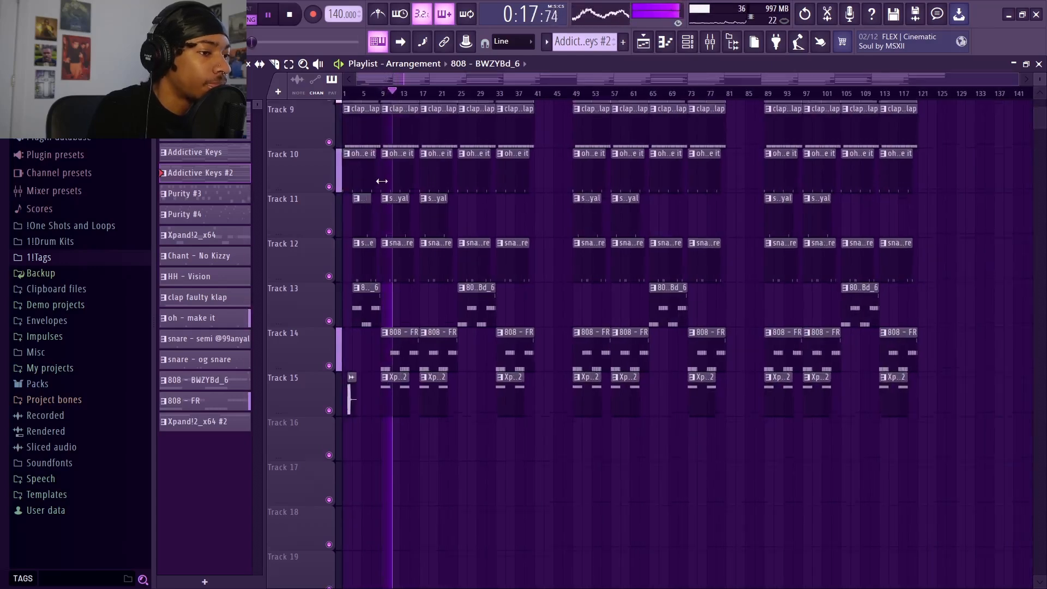
pyautogui.scroll(2, 382, 177)
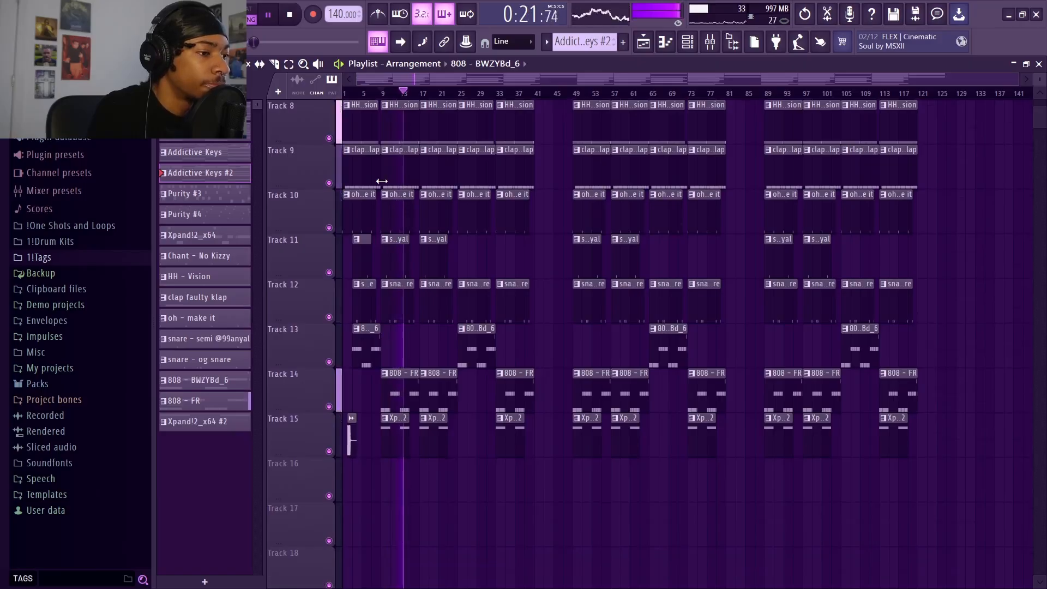
pyautogui.press('space')
# Compare the melody, snare and 808 clips in the sections from bar 9 up to the drum gap at bar 41.
pyautogui.scroll(4, 433, 94)
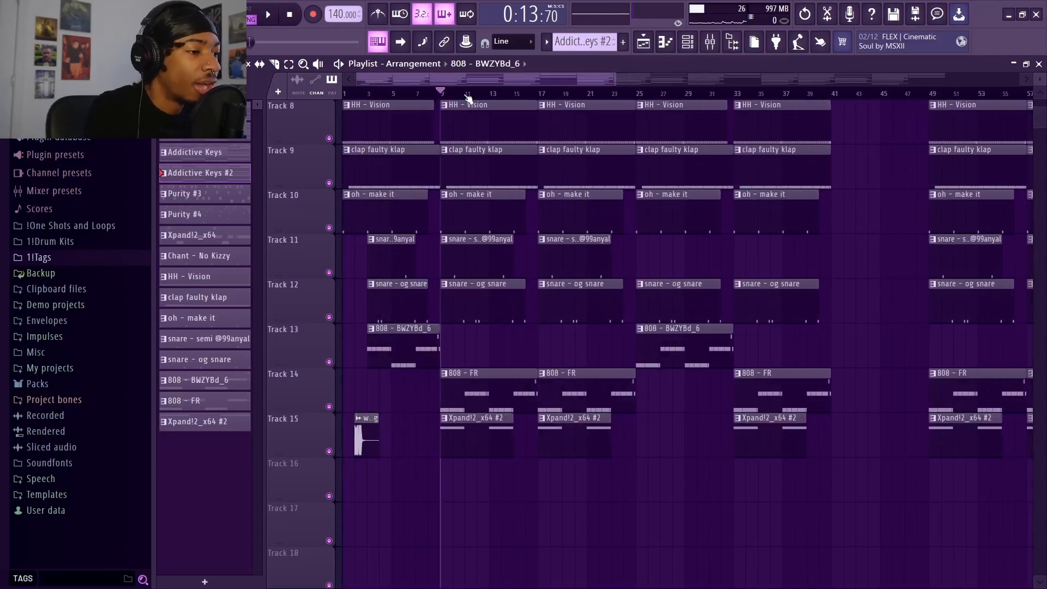
pyautogui.scroll(-2, 468, 97)
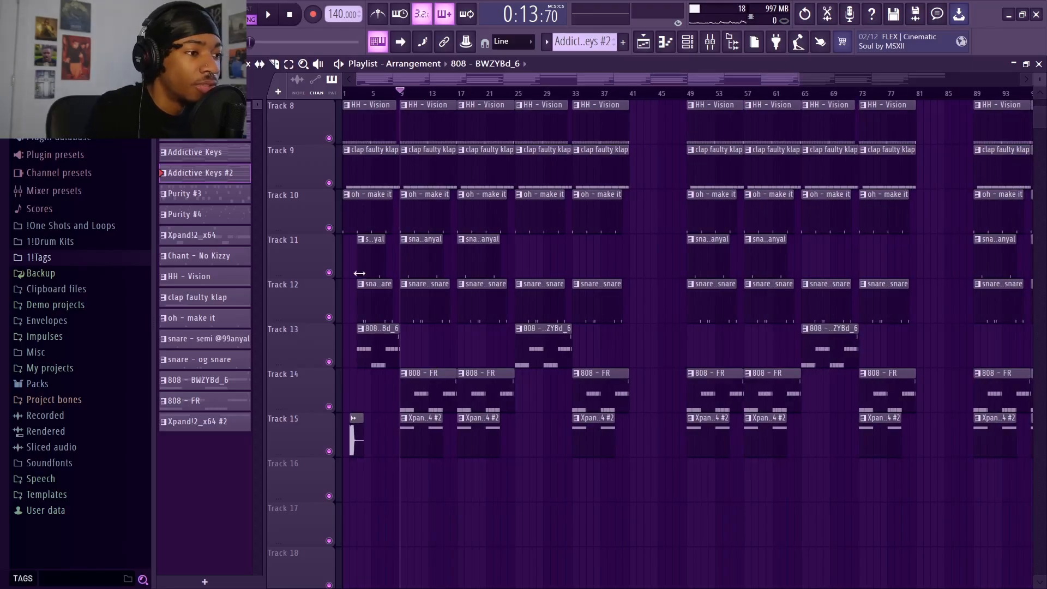
pyautogui.scroll(4, 416, 166)
pyautogui.scroll(-4, 371, 191)
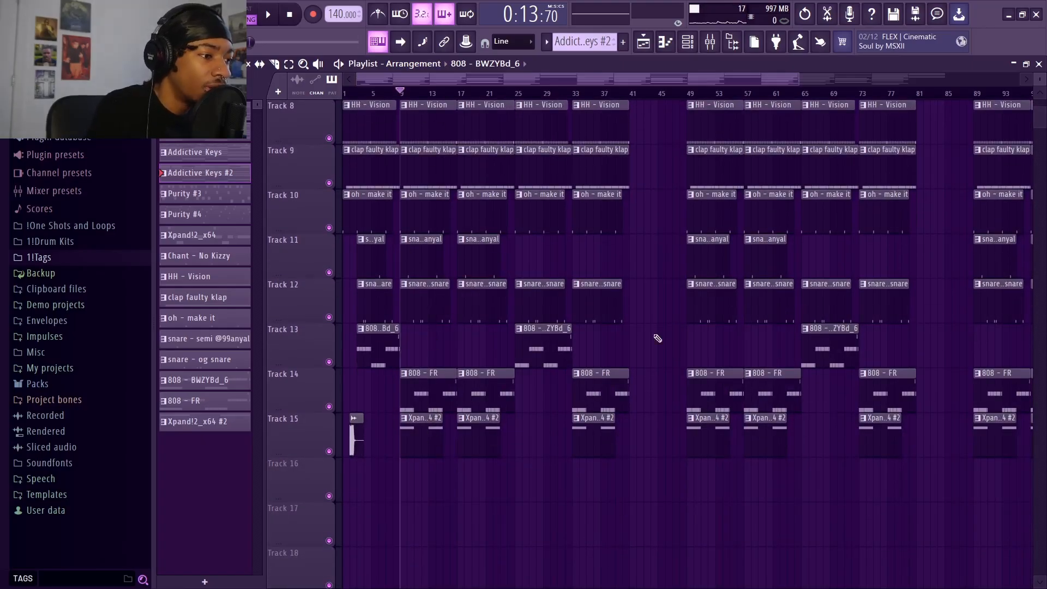
pyautogui.scroll(7, 583, 412)
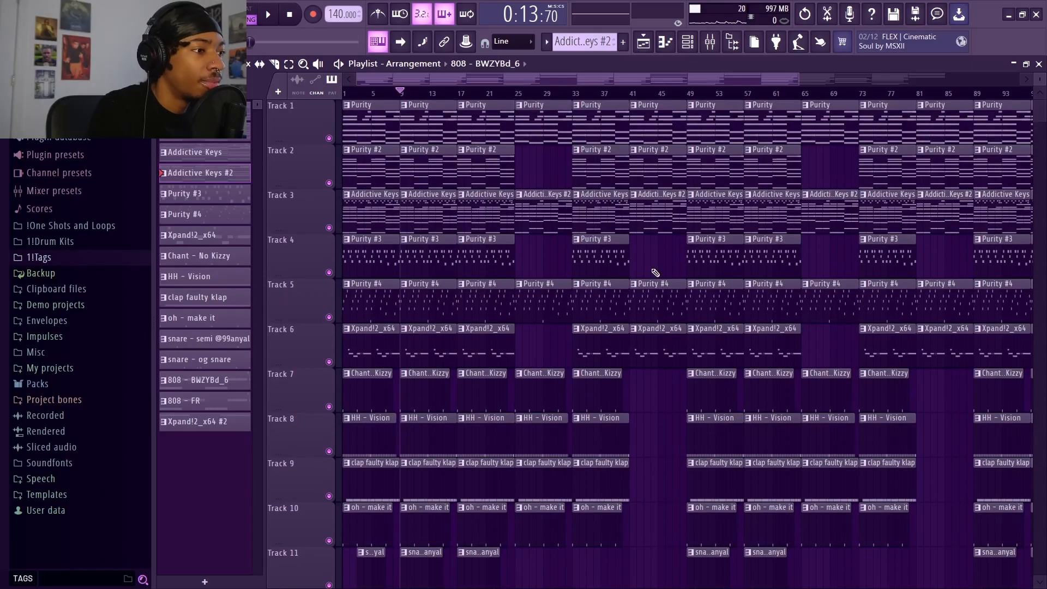
pyautogui.scroll(-6, 706, 271)
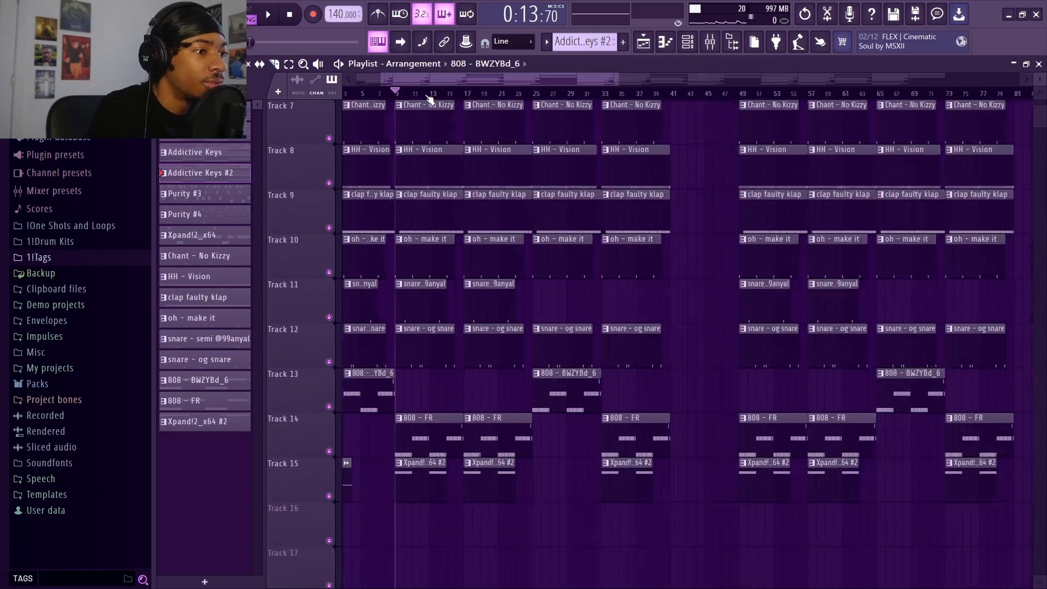
pyautogui.scroll(5, 446, 82)
# Review the drumless section from bar 41 to 49 and the repeating section layout across the whole arrangement.
pyautogui.moveTo(446, 82); pyautogui.dragTo(571, 80)
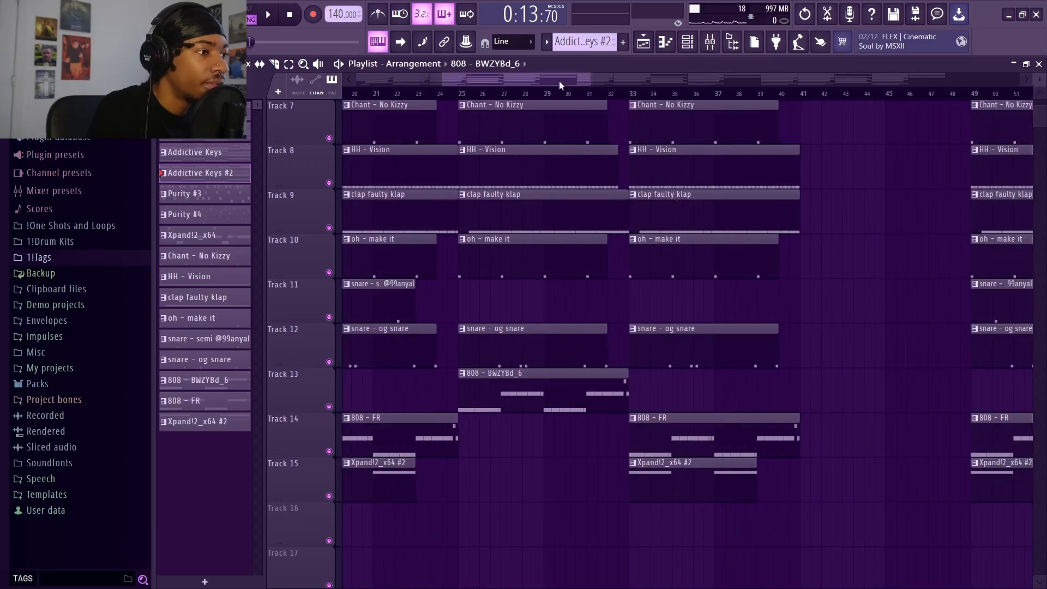
pyautogui.moveTo(559, 81); pyautogui.dragTo(601, 84)
pyautogui.scroll(3, 663, 186)
pyautogui.scroll(3, 682, 169)
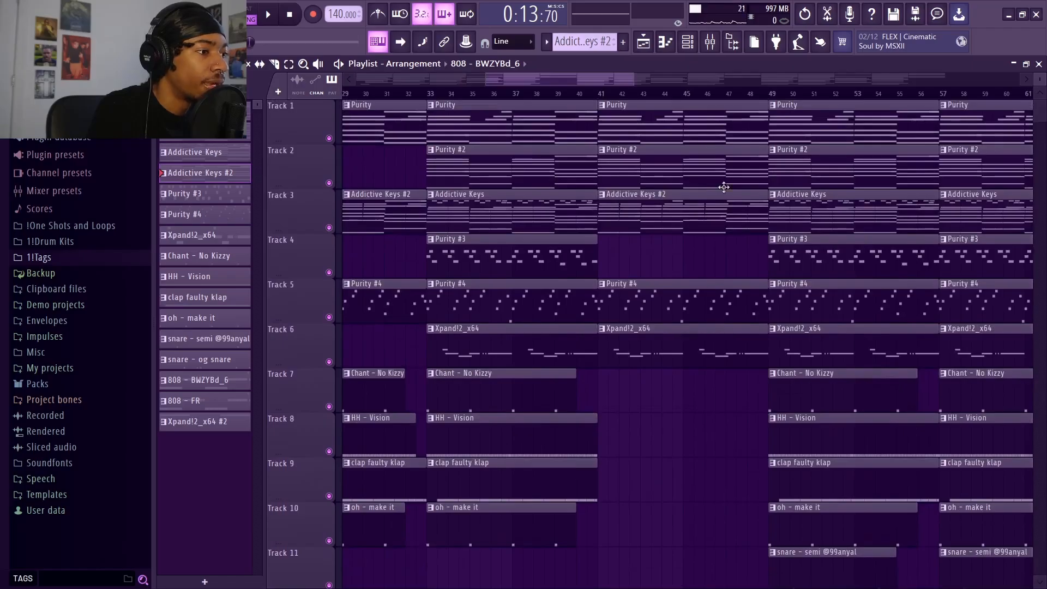
pyautogui.scroll(-6, 741, 95)
pyautogui.scroll(-1, 654, 270)
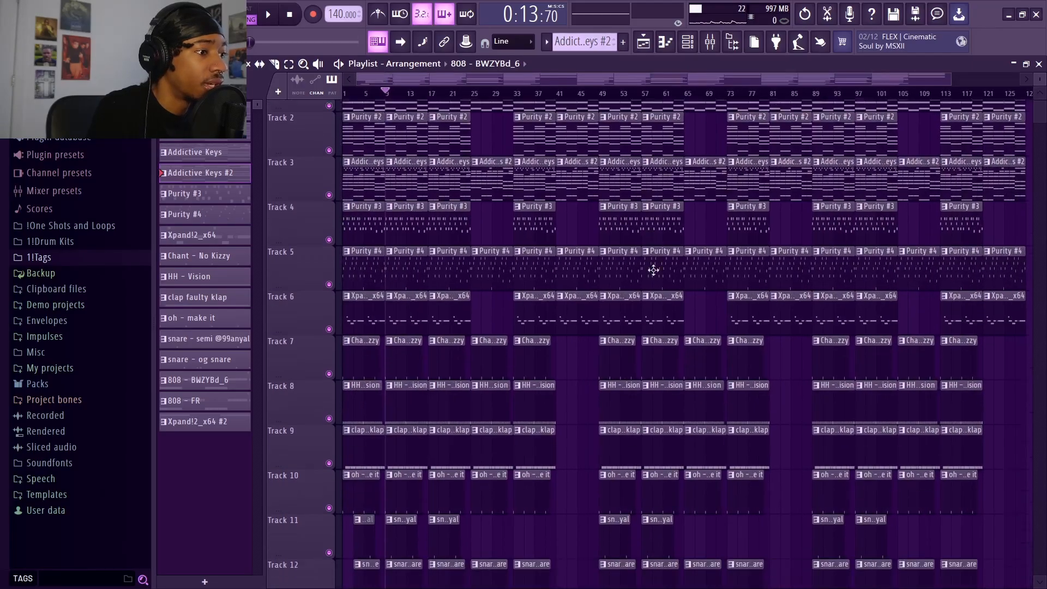
pyautogui.scroll(-6, 653, 270)
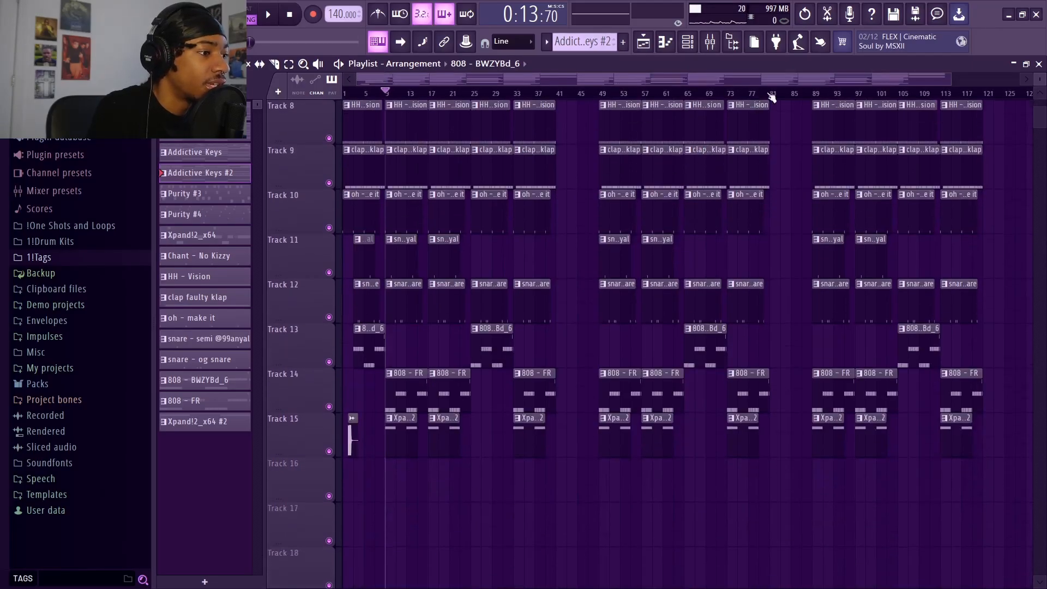
pyautogui.scroll(-1, 772, 97)
pyautogui.scroll(7, 444, 244)
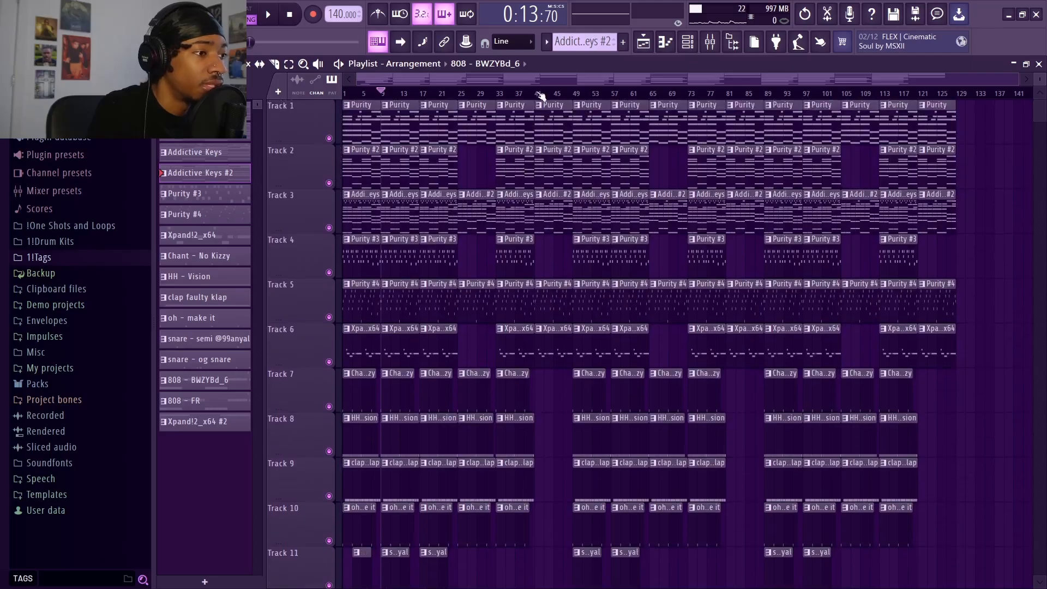
# Return the playhead to bar 1 and review the opening sections on Tracks 1 to 11.
pyautogui.scroll(5, 540, 96)
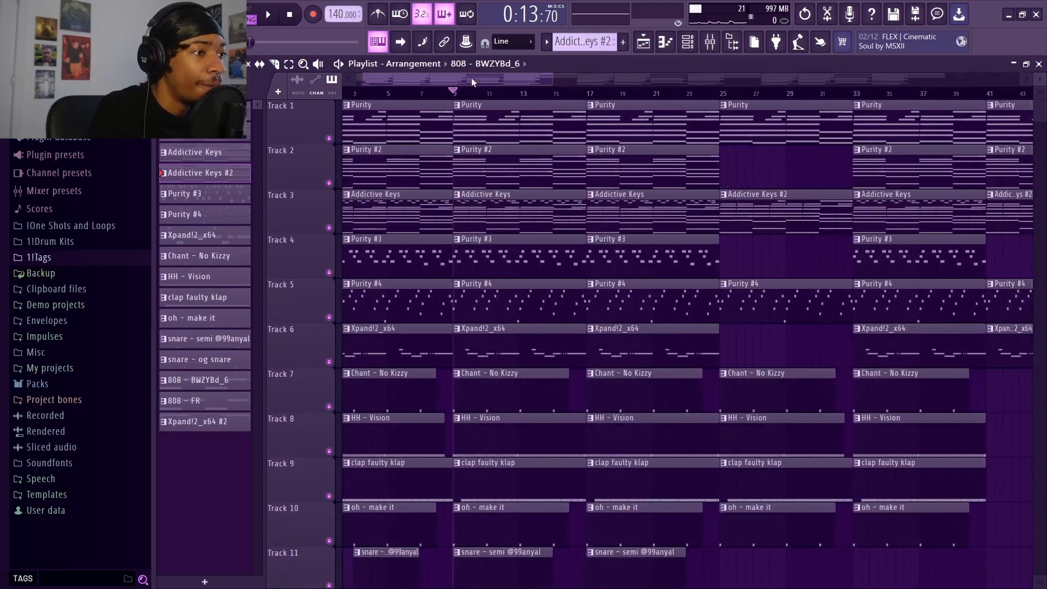
pyautogui.moveTo(468, 82); pyautogui.dragTo(303, 93)
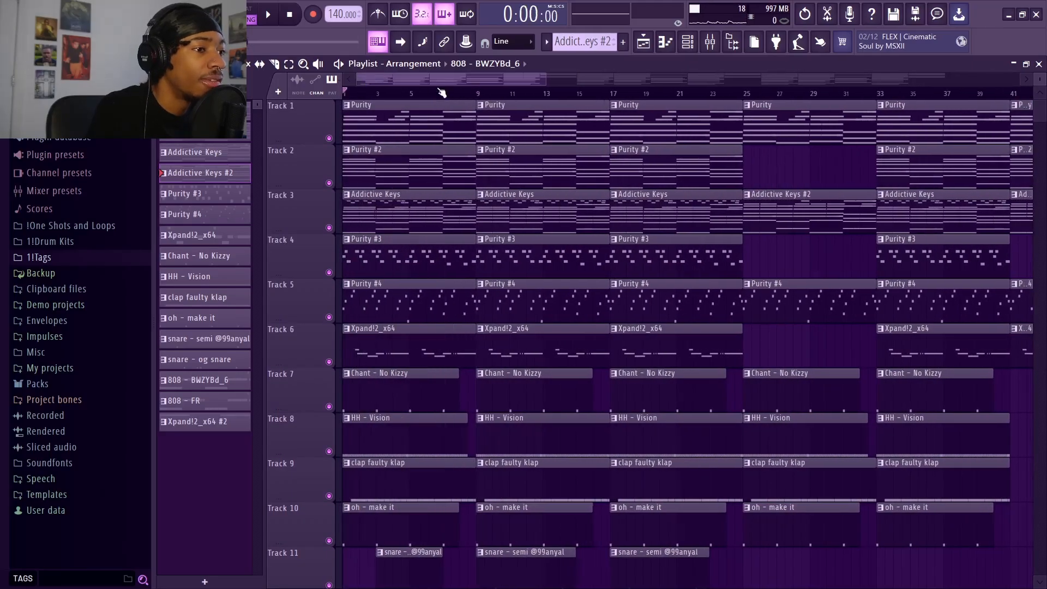
pyautogui.scroll(3, 442, 94)
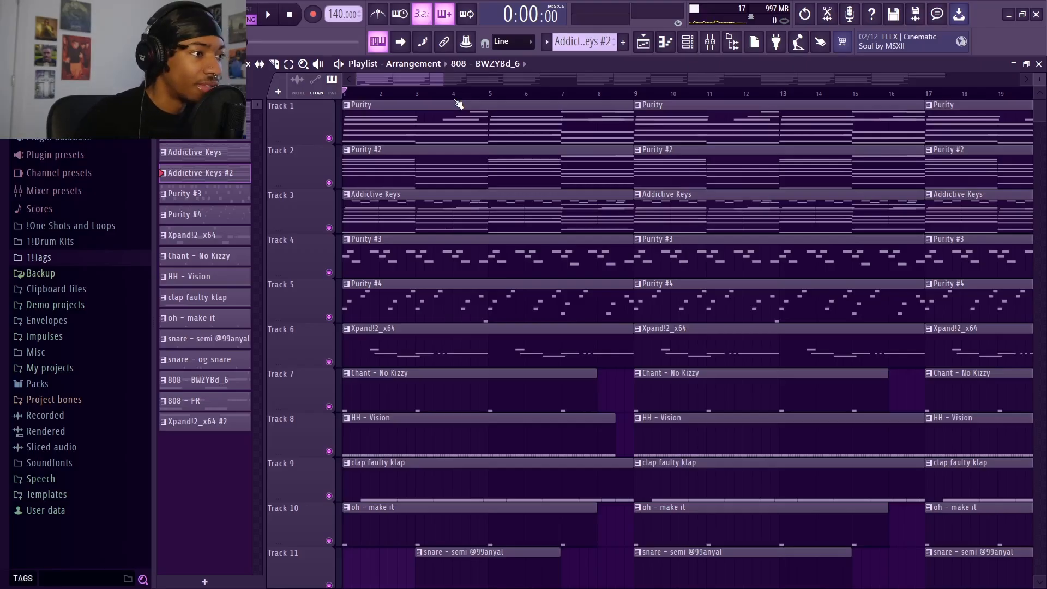
pyautogui.scroll(-6, 458, 104)
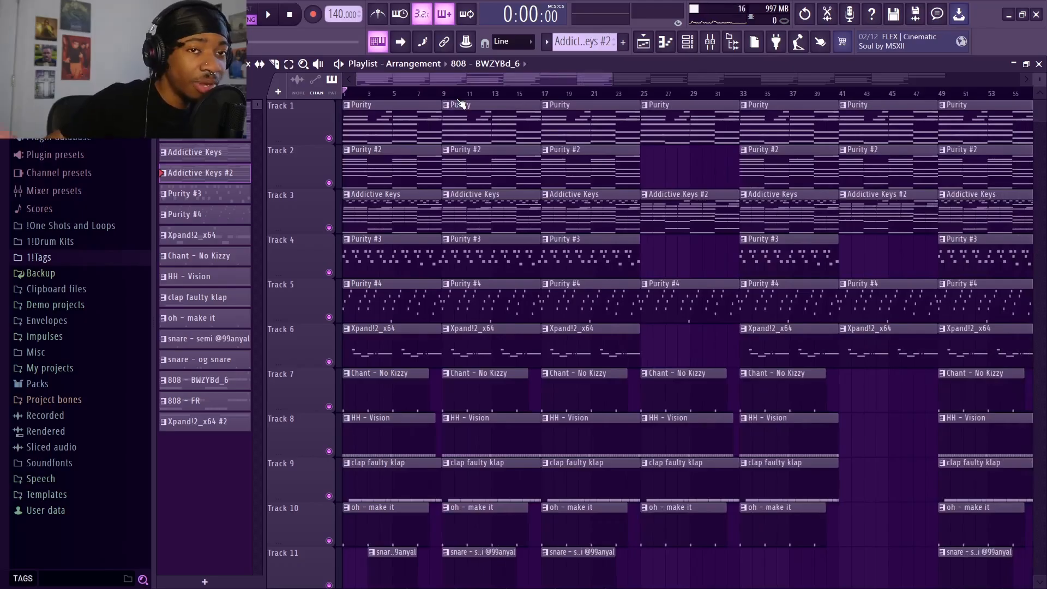
# Examine how the clips on Tracks 1 to 11 are laid out from the intro at bar 1 through the following sections.
pyautogui.scroll(3, 461, 103)
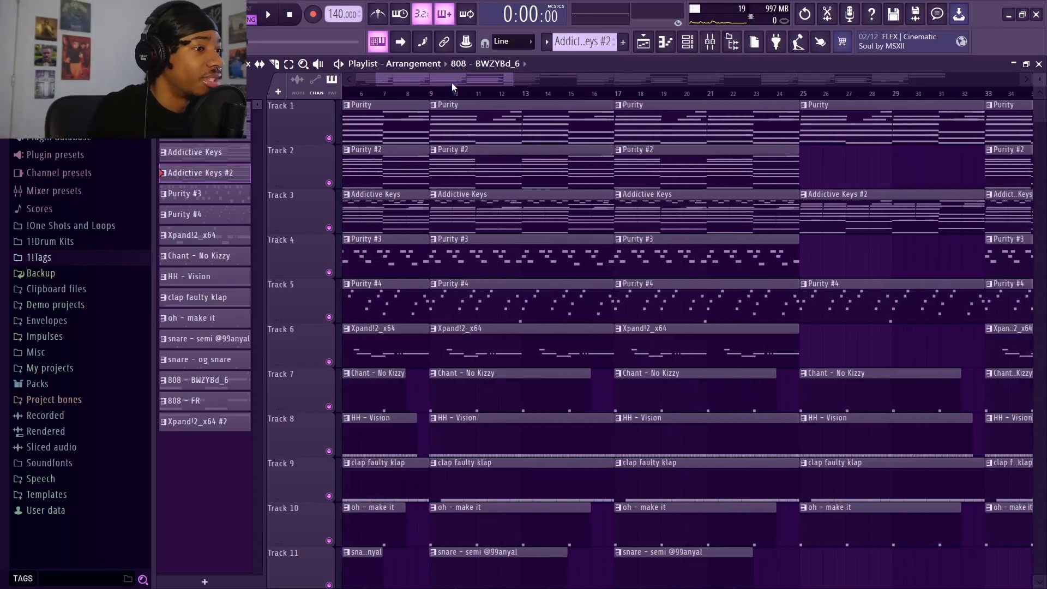
pyautogui.scroll(2, 415, 95)
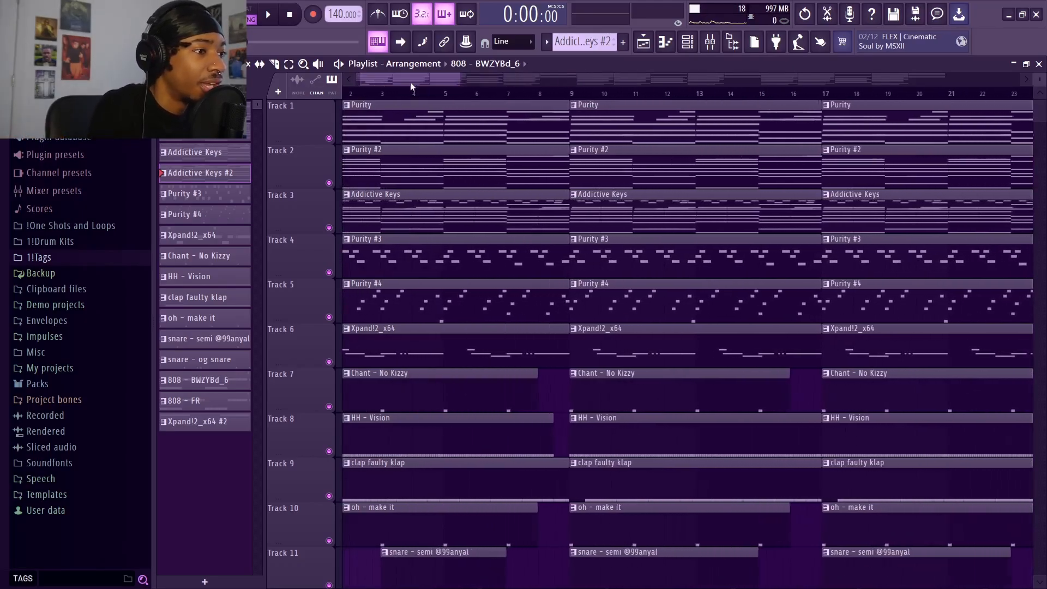
pyautogui.moveTo(409, 81); pyautogui.dragTo(338, 81)
pyautogui.scroll(2, 401, 90)
pyautogui.moveTo(402, 79); pyautogui.dragTo(384, 81)
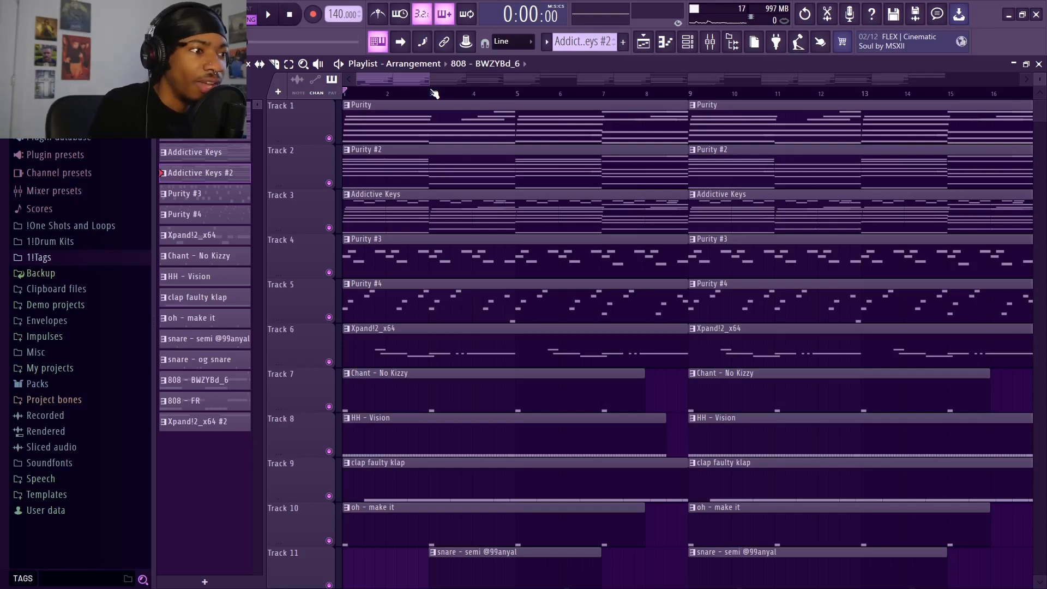
pyautogui.scroll(-1, 431, 95)
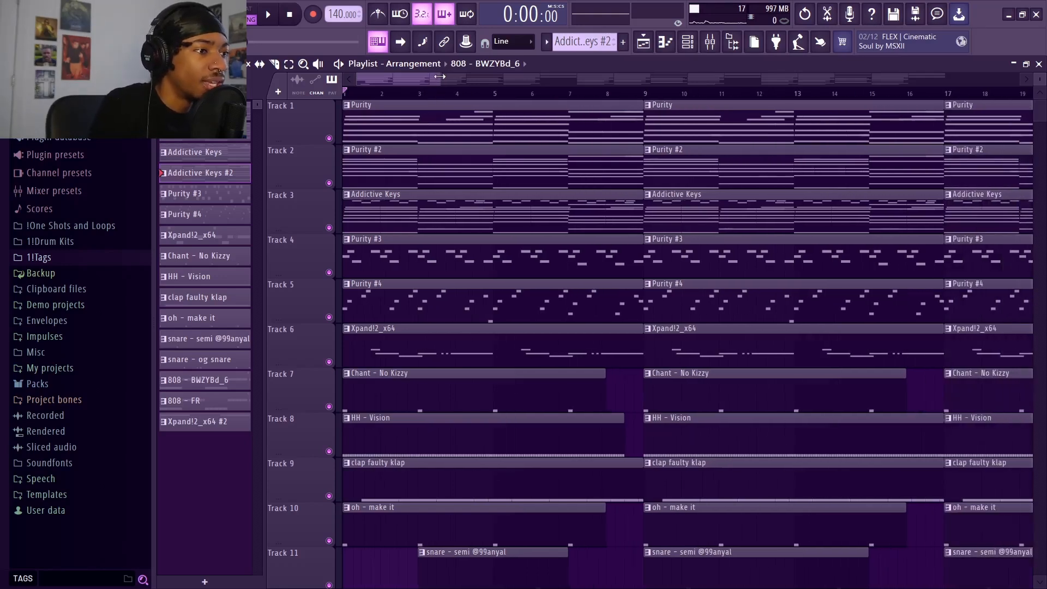
pyautogui.moveTo(440, 76); pyautogui.dragTo(391, 79)
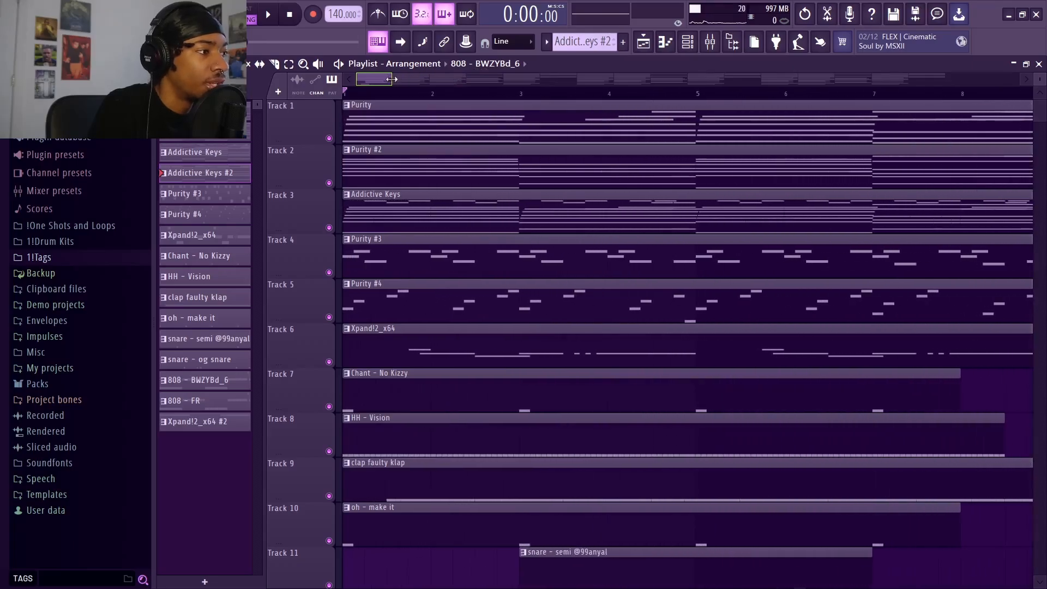
pyautogui.scroll(-5, 408, 94)
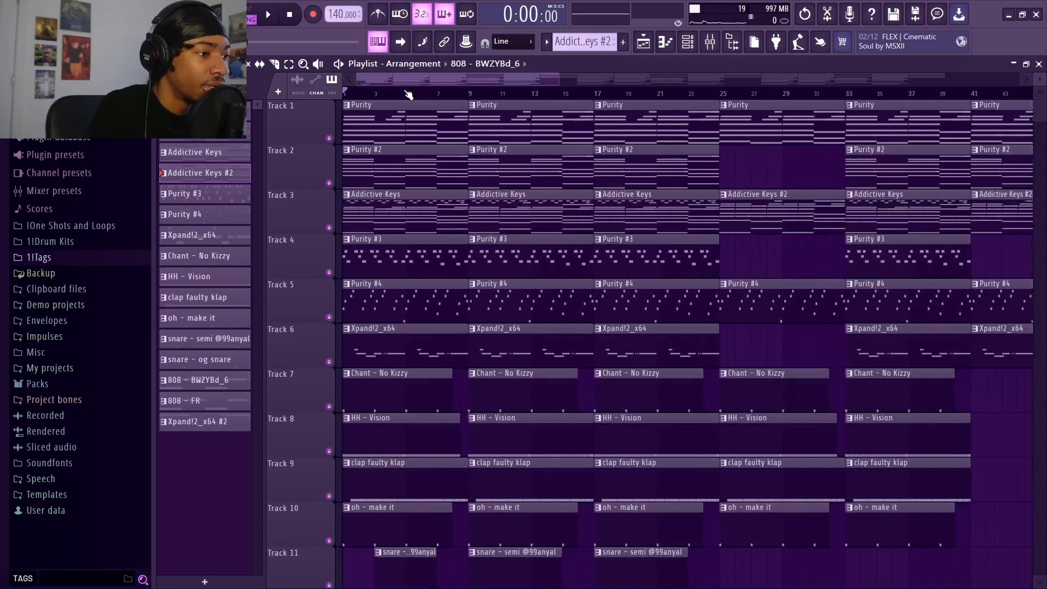
pyautogui.scroll(-3, 408, 94)
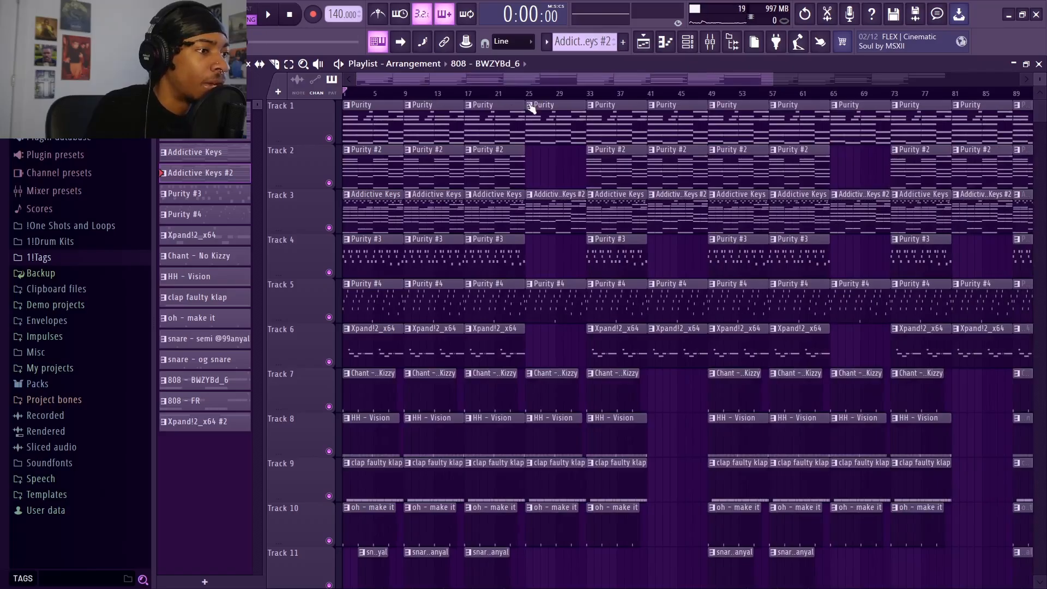
# Move the playhead to bar 25, at the start of the section without Purity #2, Purity #3 and Xpand!2 clips.
pyautogui.click(528, 96)
pyautogui.scroll(4, 551, 96)
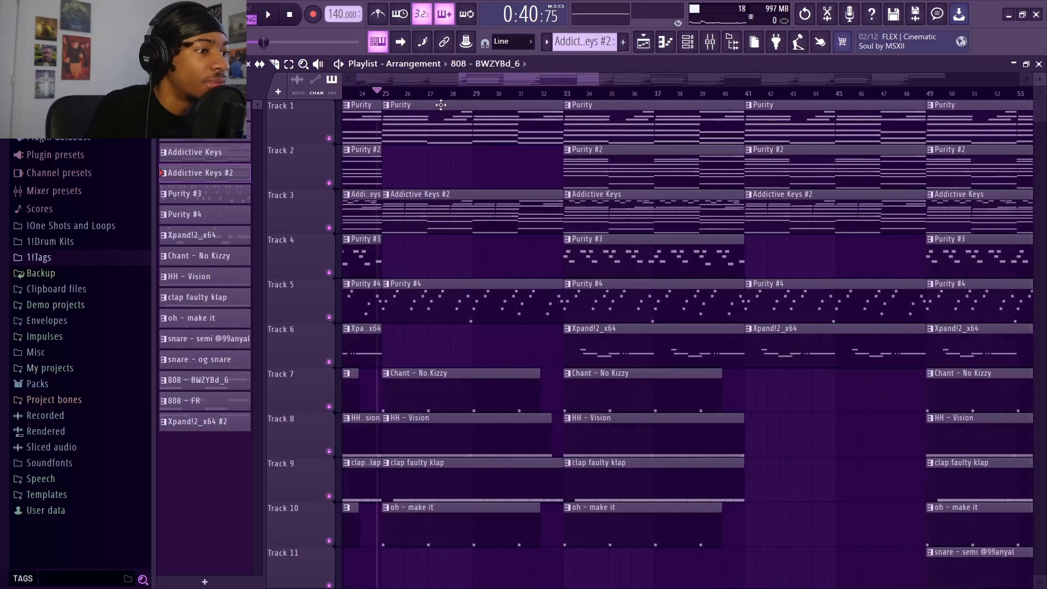
pyautogui.click(383, 94)
pyautogui.scroll(2, 384, 95)
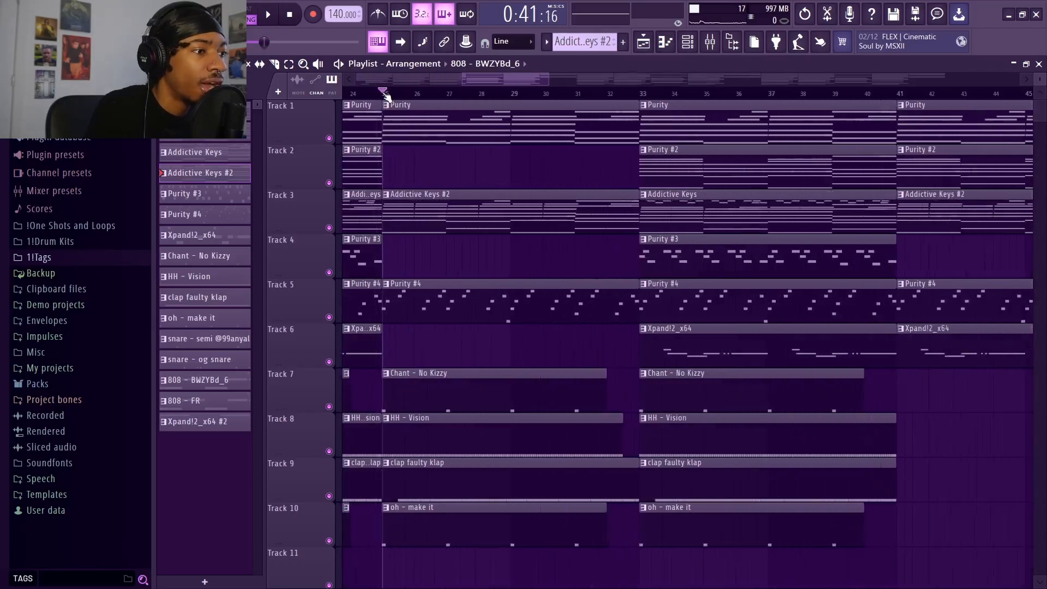
# Solo Track 2, play the Purity #2 clip from bar 33, and stop playback.
pyautogui.scroll(-3, 385, 95)
pyautogui.rightClick(329, 182)
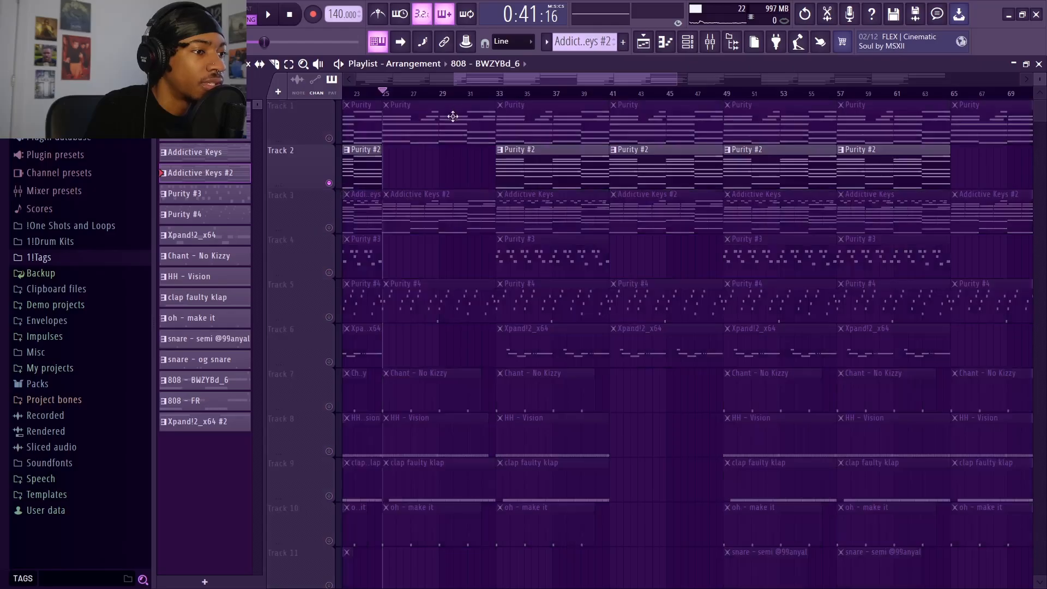
pyautogui.click(494, 94)
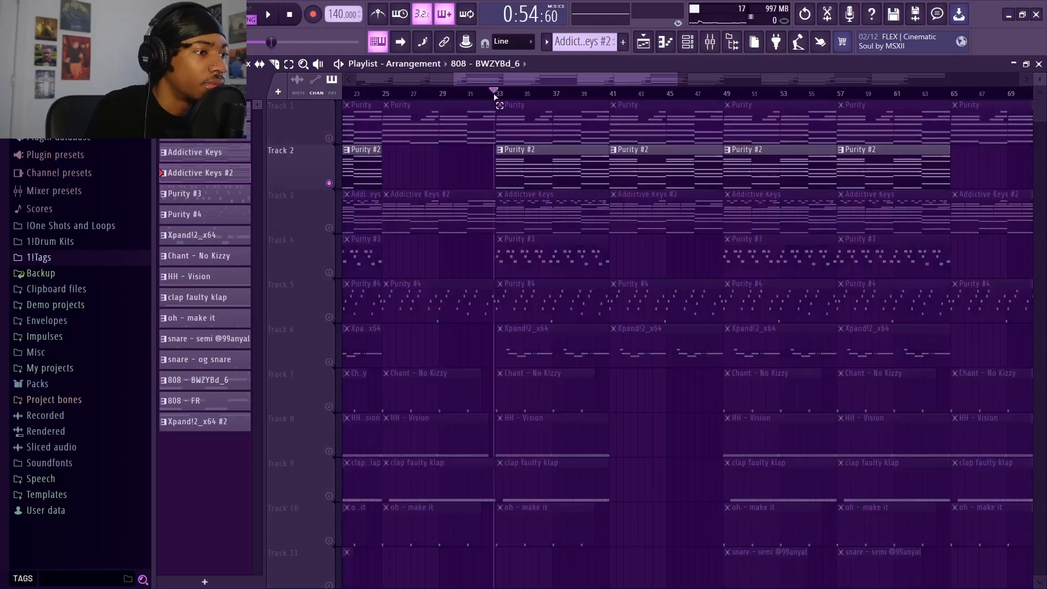
pyautogui.click(496, 93)
pyautogui.press('space')
pyautogui.scroll(5, 497, 93)
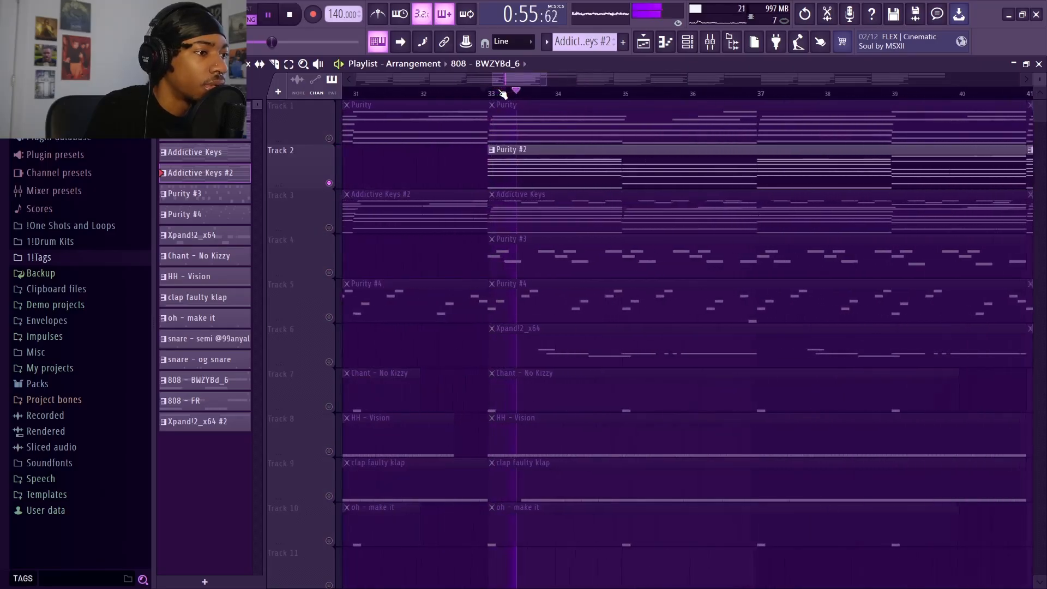
pyautogui.scroll(-5, 500, 93)
pyautogui.press('space')
pyautogui.scroll(-3, 503, 94)
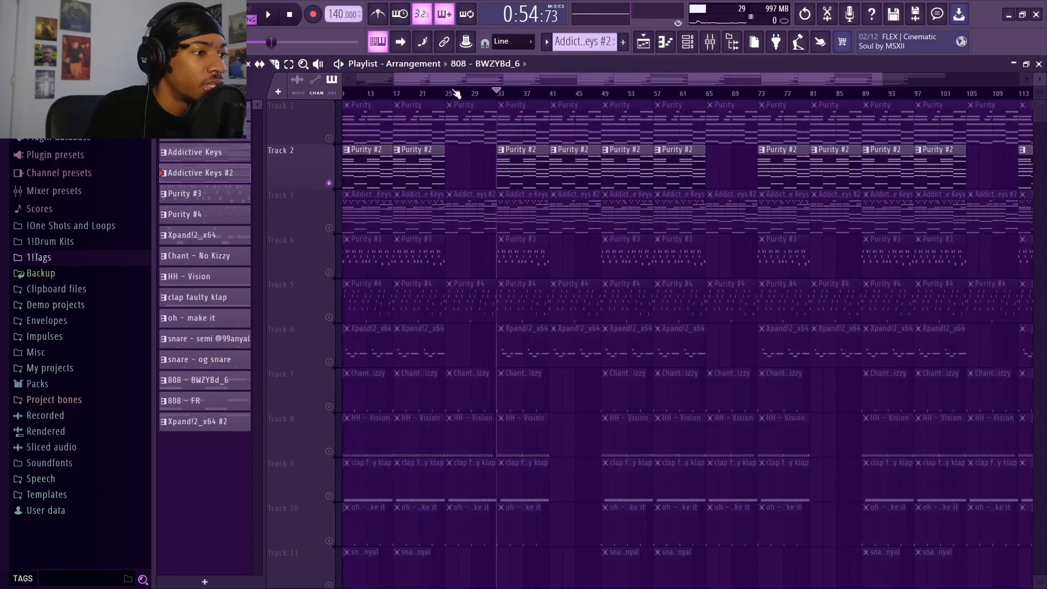
# Solo Track 1 and play it from bar 25, switch the solo to Track 3 during playback, and stop.
pyautogui.scroll(5, 456, 94)
pyautogui.scroll(2, 455, 94)
pyautogui.click(333, 138)
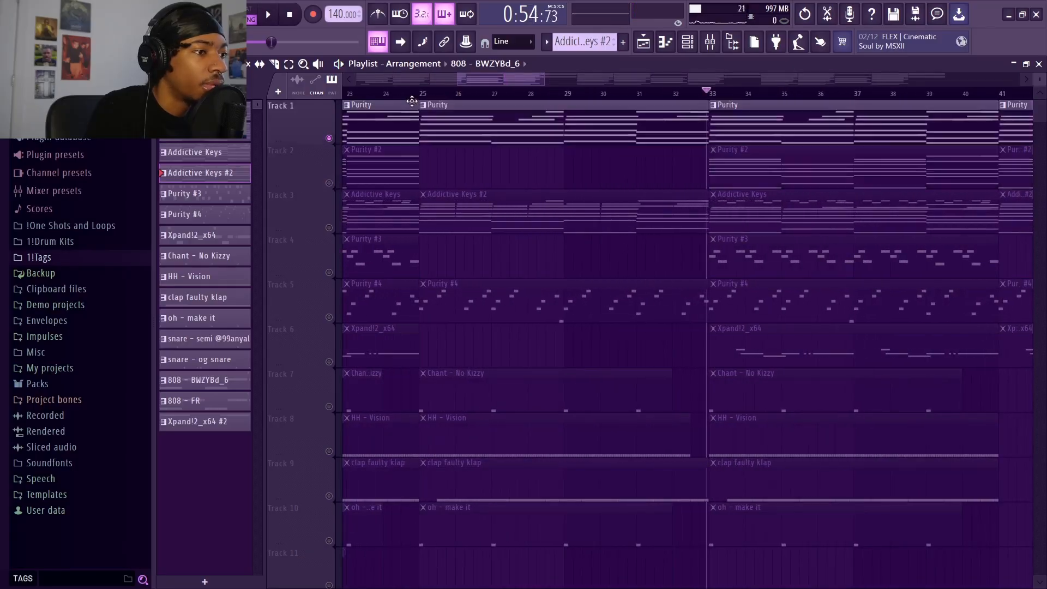
pyautogui.click(419, 94)
pyautogui.press('space')
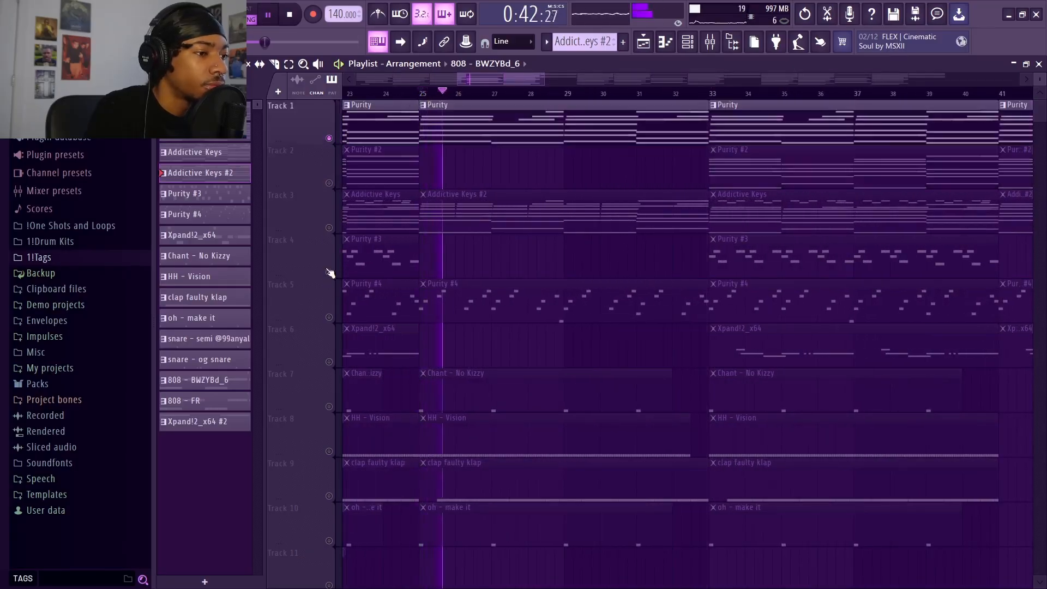
pyautogui.click(329, 228)
pyautogui.press('space')
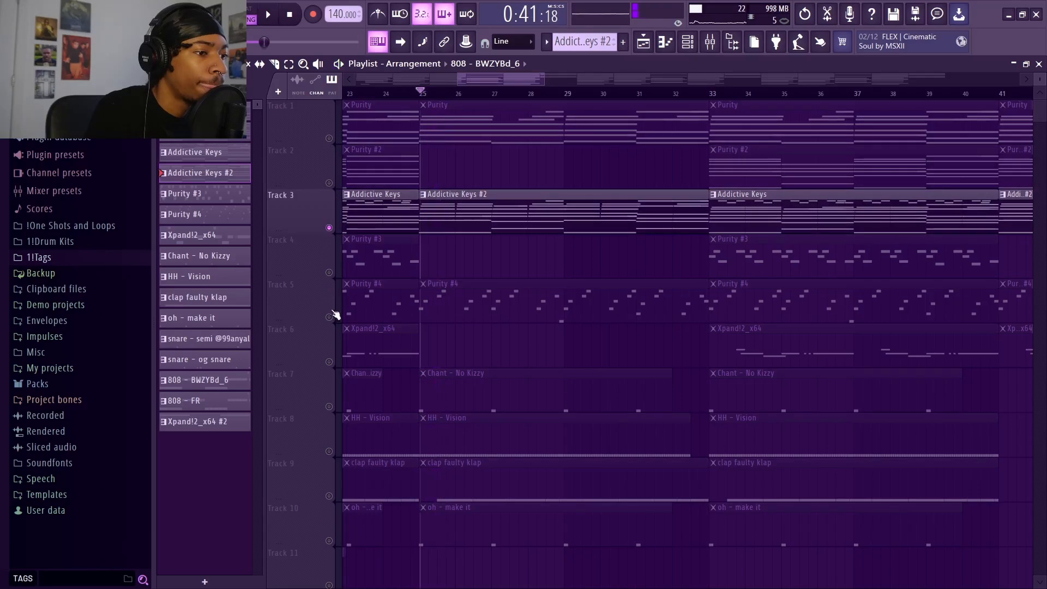
# Solo Track 5, play the Purity #4 clip from bar 25, unsolo it and stop playback.
pyautogui.click(330, 318)
pyautogui.scroll(-3, 493, 353)
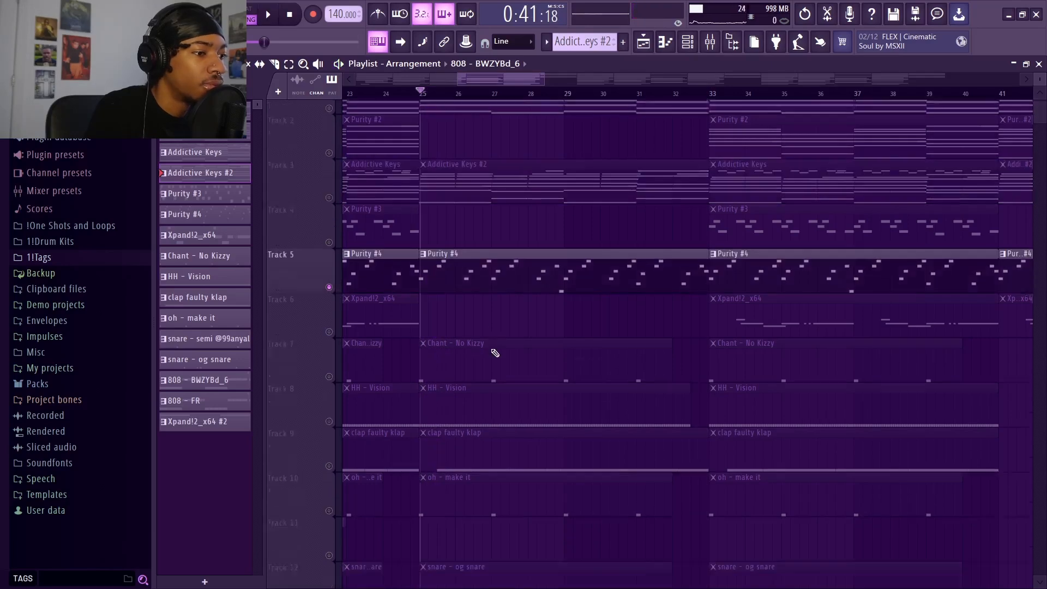
pyautogui.press('space')
pyautogui.scroll(3, 483, 313)
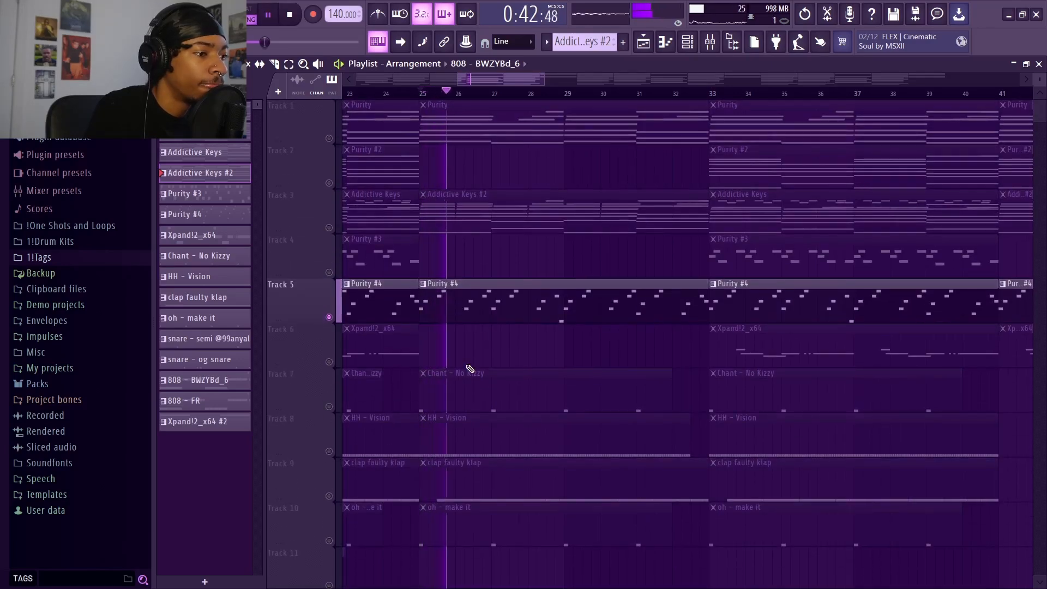
pyautogui.keyDown('ctrl'); pyautogui.click(329, 318); pyautogui.keyUp('ctrl')
pyautogui.press('space')
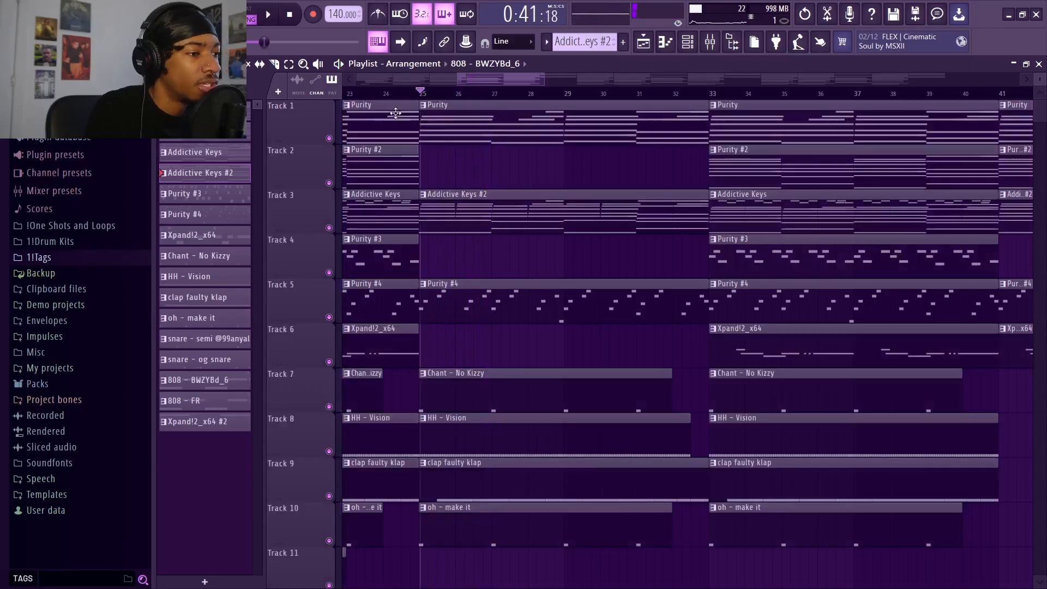
# Compare the melody and drum clips in the sections between bars 25 and 49 across Tracks 1 to 11.
pyautogui.scroll(-2, 452, 94)
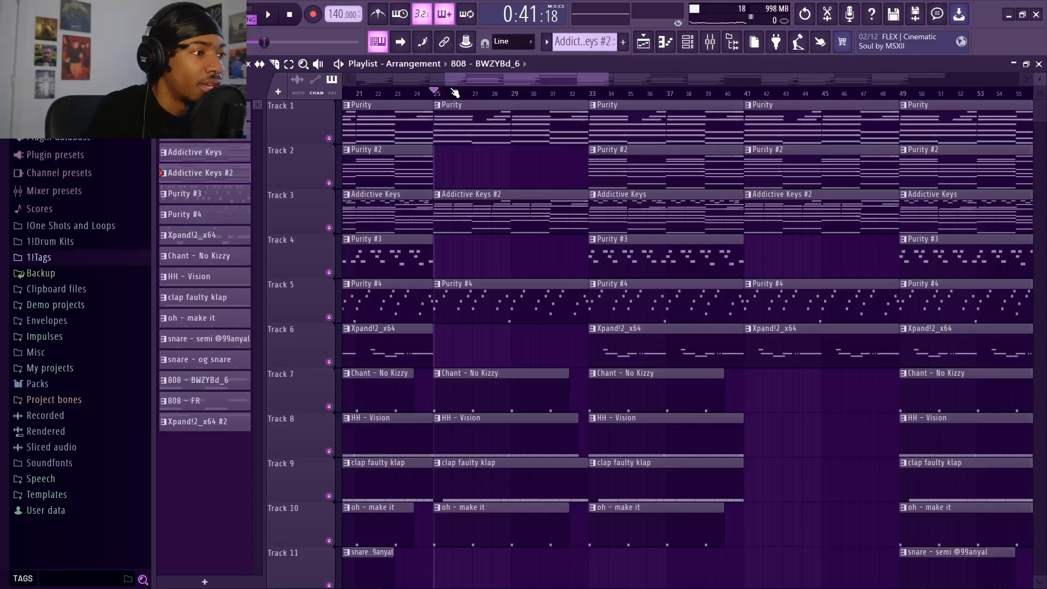
pyautogui.scroll(-2, 455, 93)
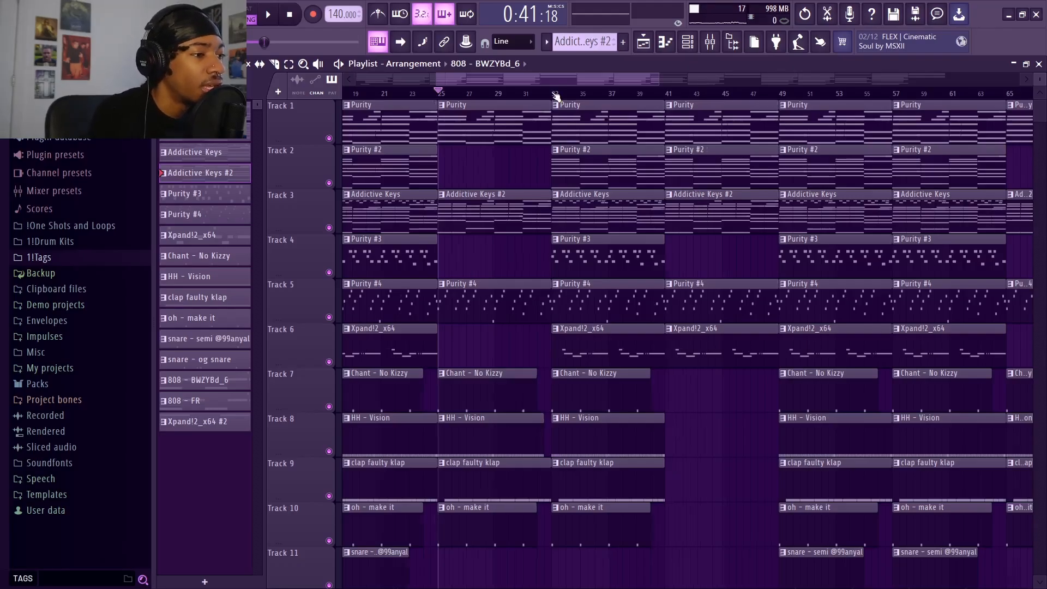
pyautogui.scroll(2, 555, 96)
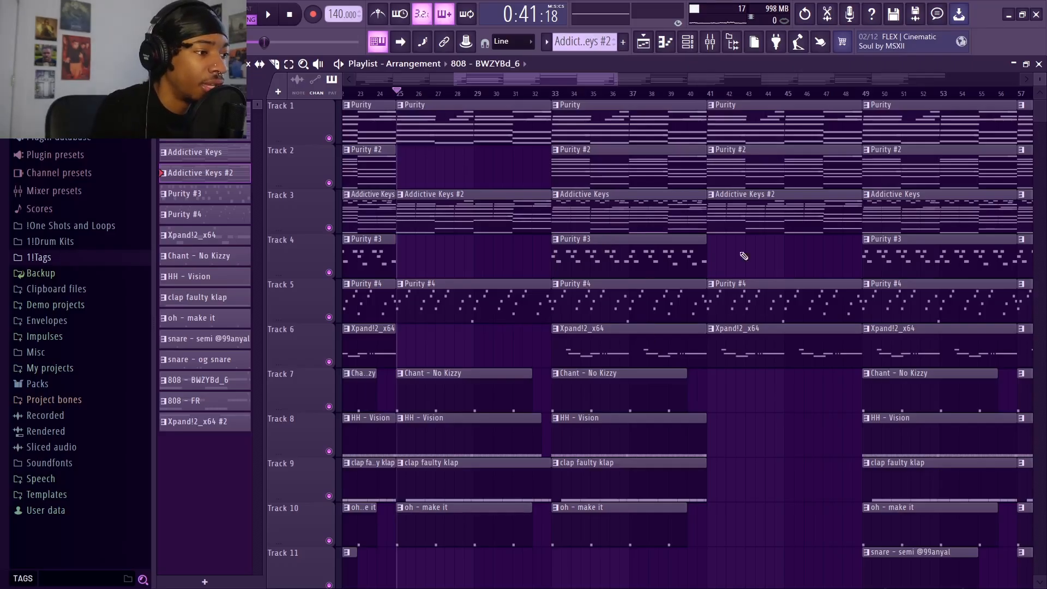
pyautogui.scroll(-2, 670, 98)
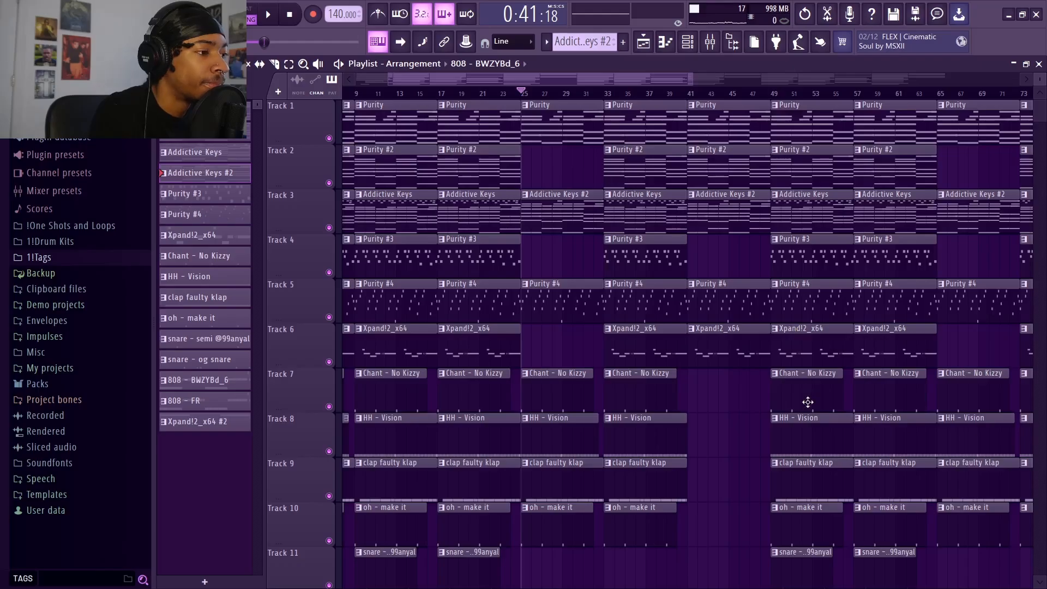
pyautogui.scroll(2, 615, 100)
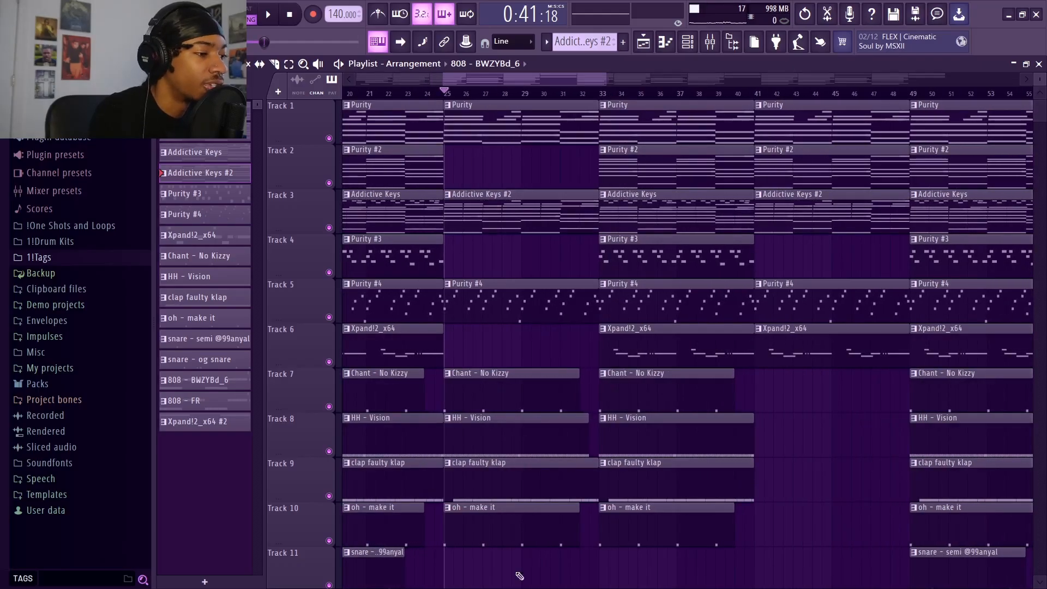
pyautogui.scroll(-3, 747, 99)
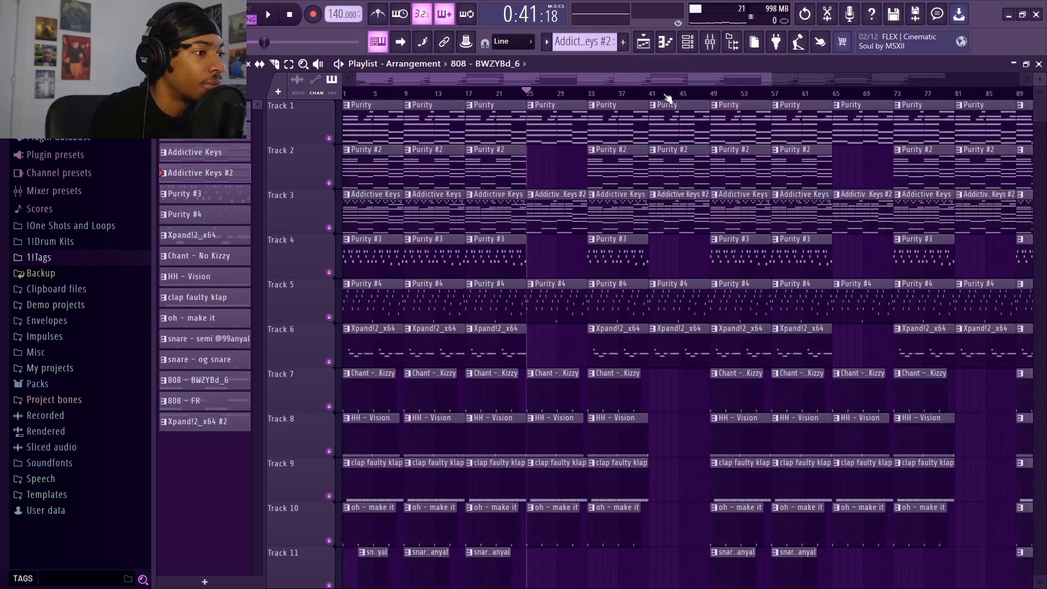
# Place the playhead at the start of the drumless section at bar 41 and solo Track 3.
pyautogui.click(660, 93)
pyautogui.scroll(4, 669, 96)
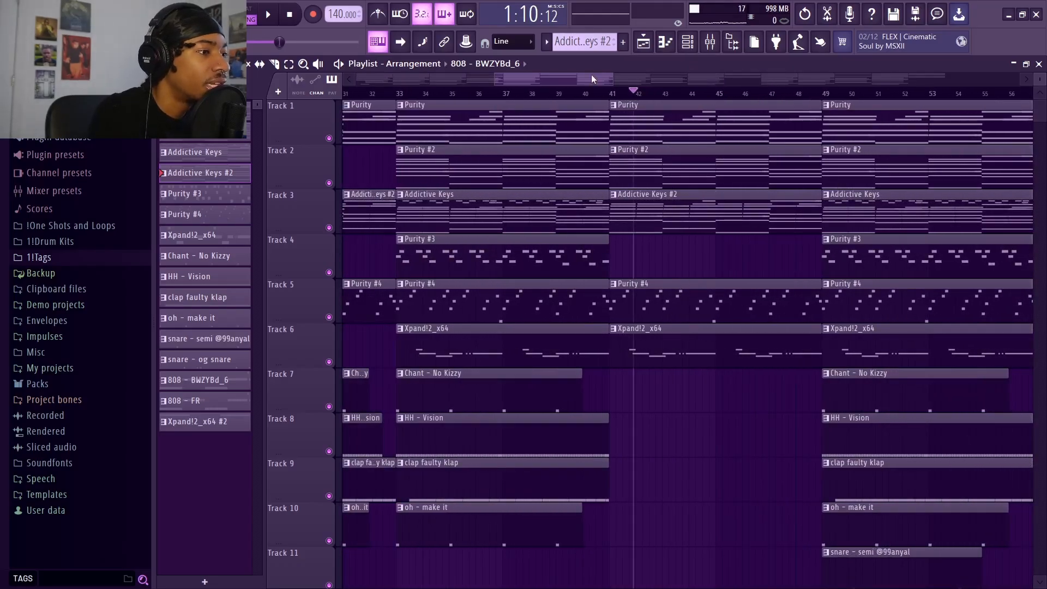
pyautogui.moveTo(592, 76); pyautogui.dragTo(610, 77)
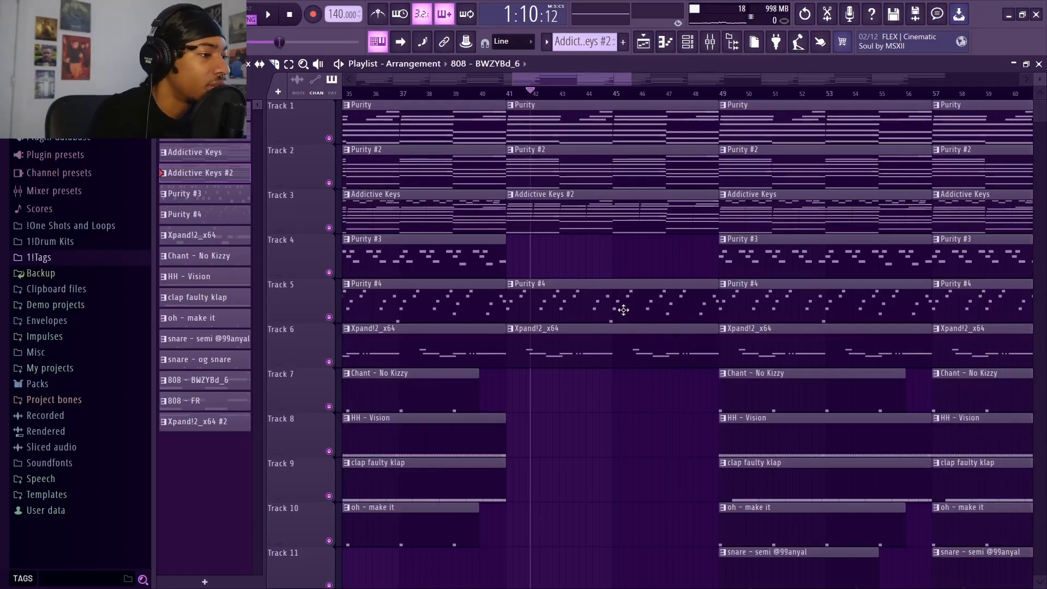
pyautogui.rightClick(330, 227)
# Play the soloed Addictive Keys clip on Track 3 from bar 33.
pyautogui.scroll(-3, 514, 97)
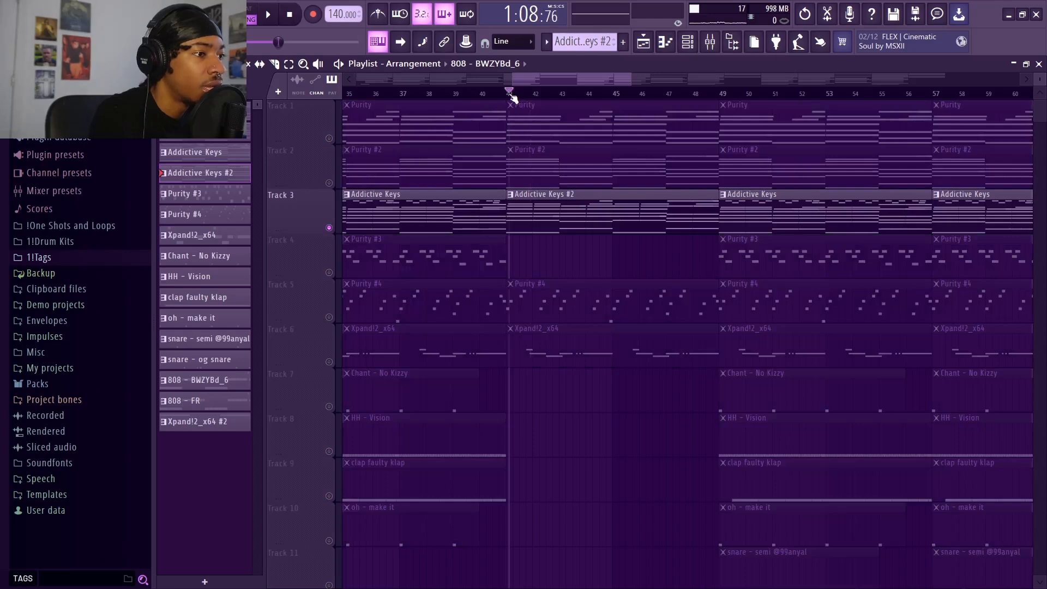
pyautogui.click(396, 95)
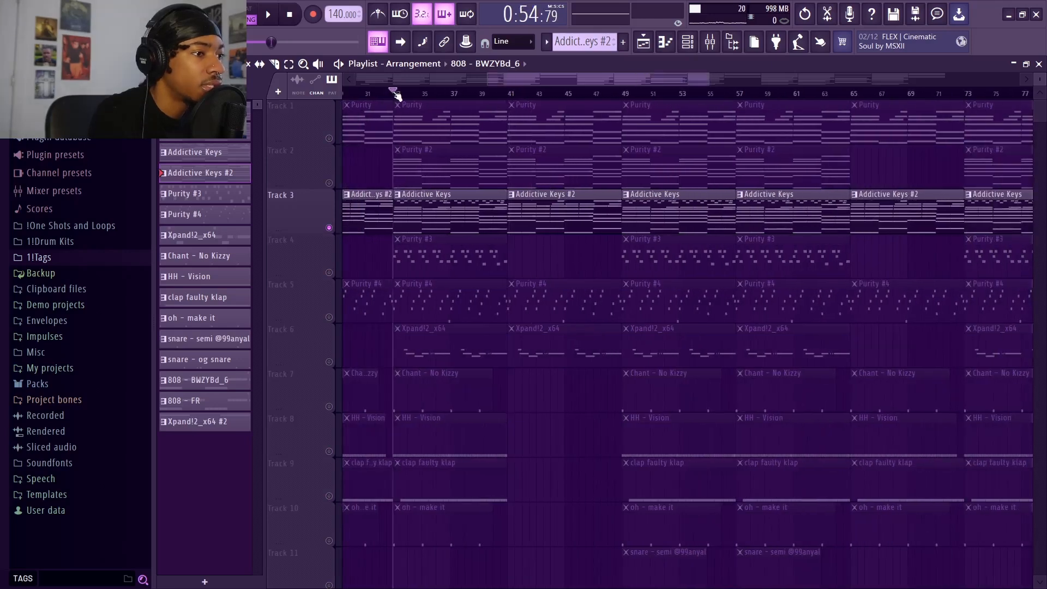
pyautogui.scroll(4, 397, 94)
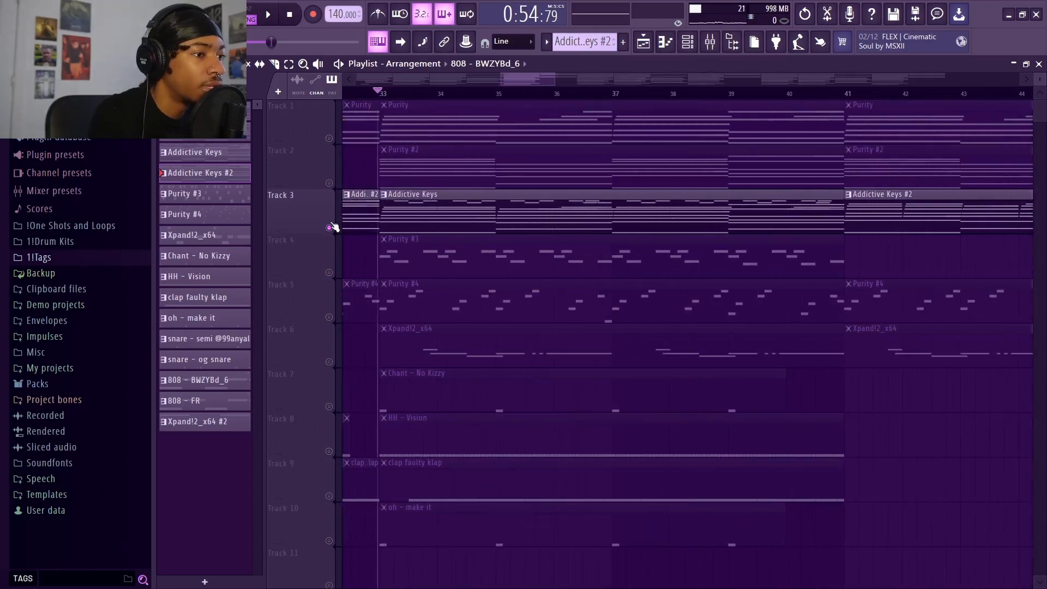
pyautogui.press('space')
# Open the Addictive Keys clip in the piano roll, follow its notes during playback, stop, and return to the playlist.
pyautogui.click(476, 221)
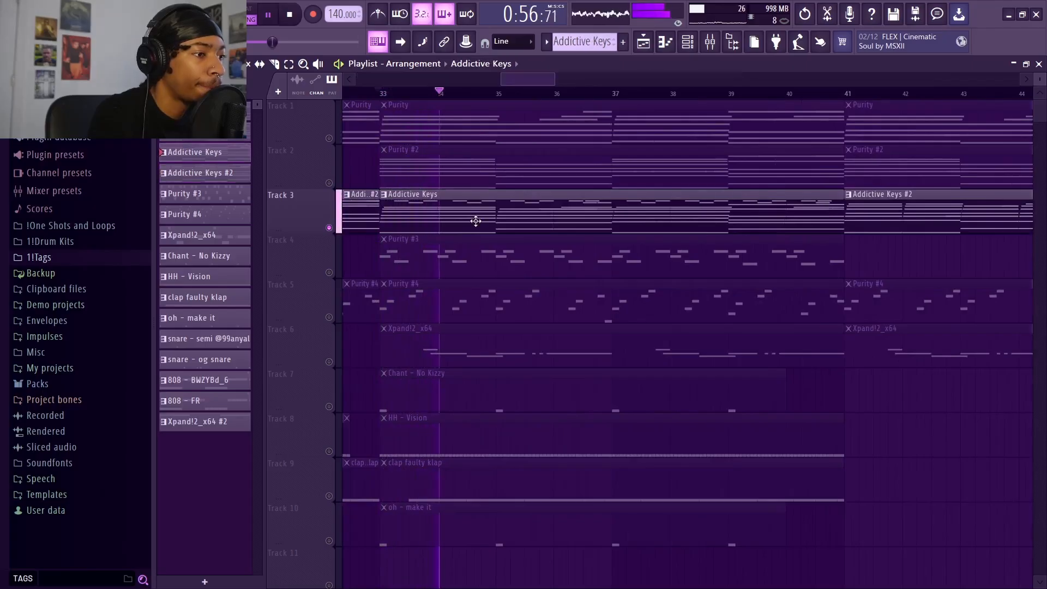
pyautogui.doubleClick(476, 221)
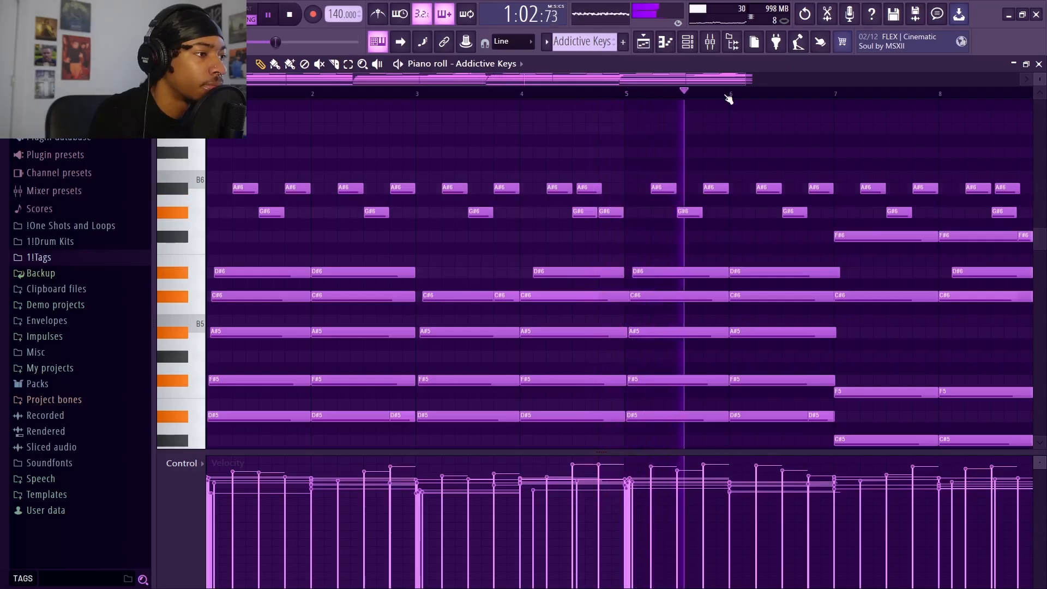
pyautogui.scroll(-3, 728, 98)
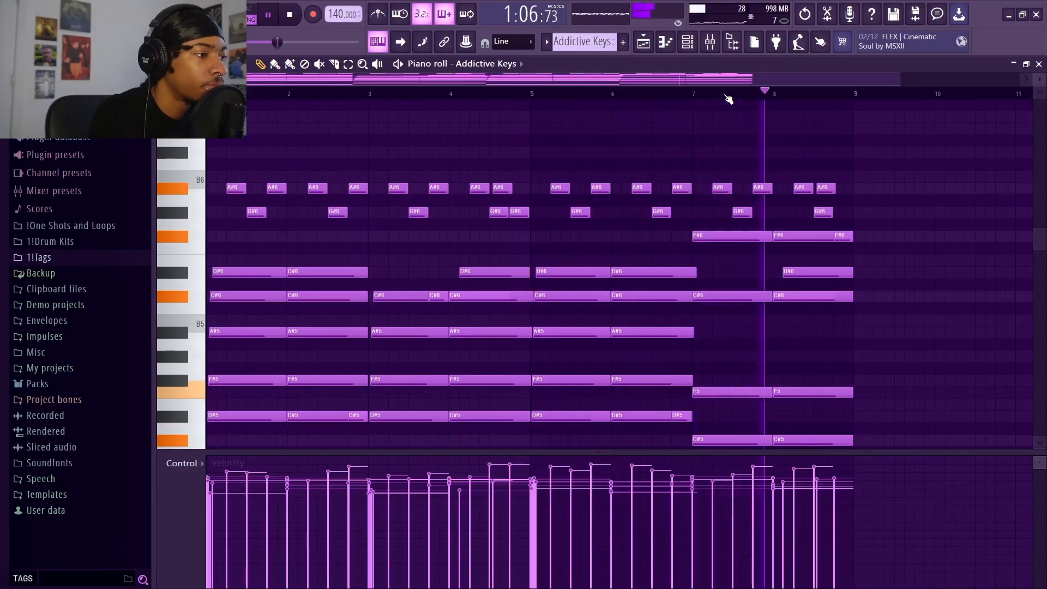
pyautogui.press('space')
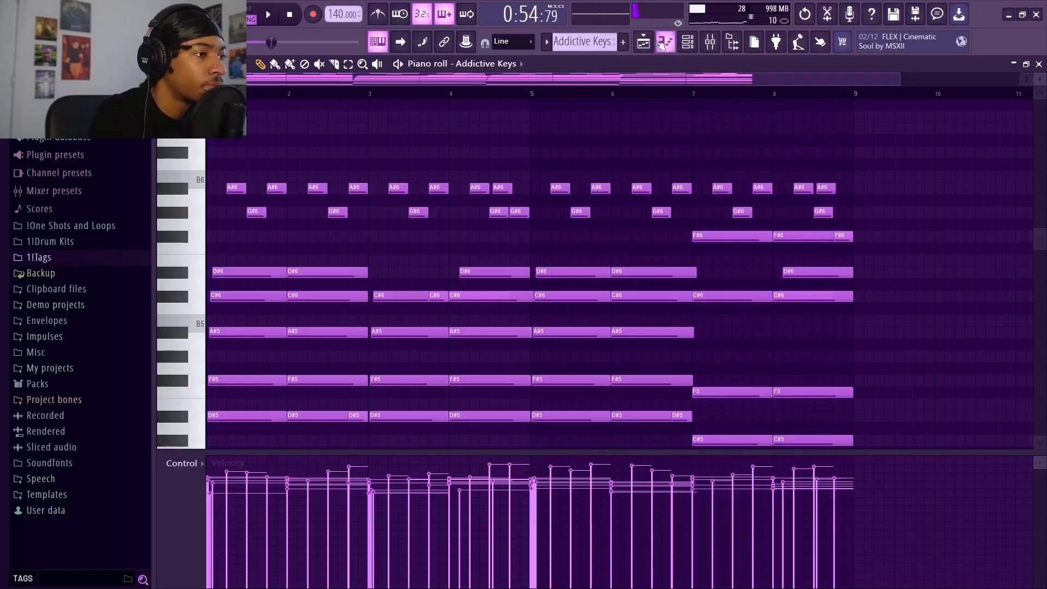
pyautogui.click(665, 42)
pyautogui.scroll(-3, 673, 94)
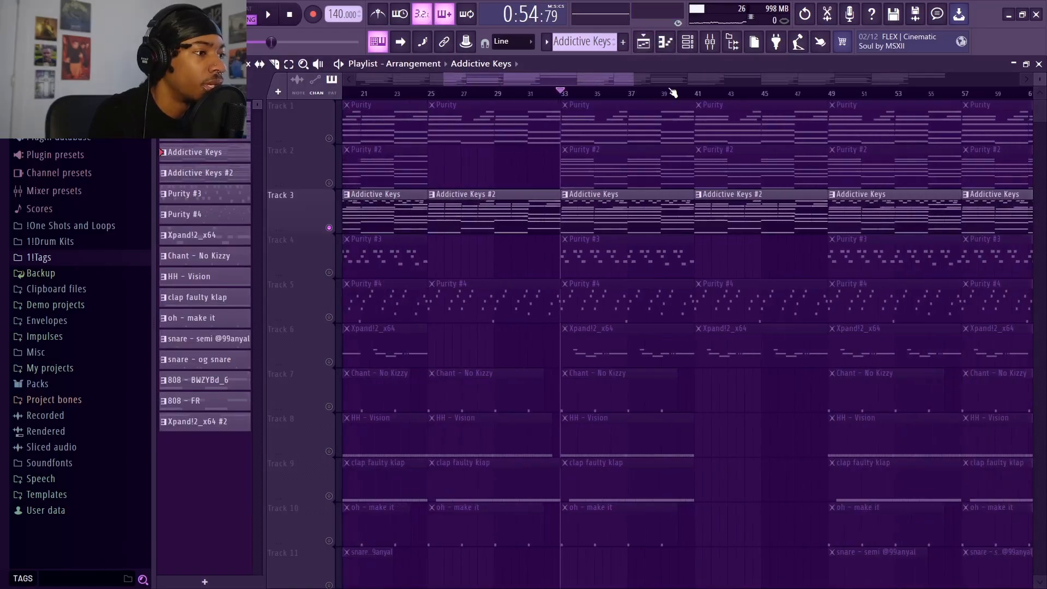
# Place the playhead exactly at the start of bar 41, where the Addictive Keys #2 clip begins on Track 3.
pyautogui.click(699, 94)
pyautogui.scroll(3, 704, 95)
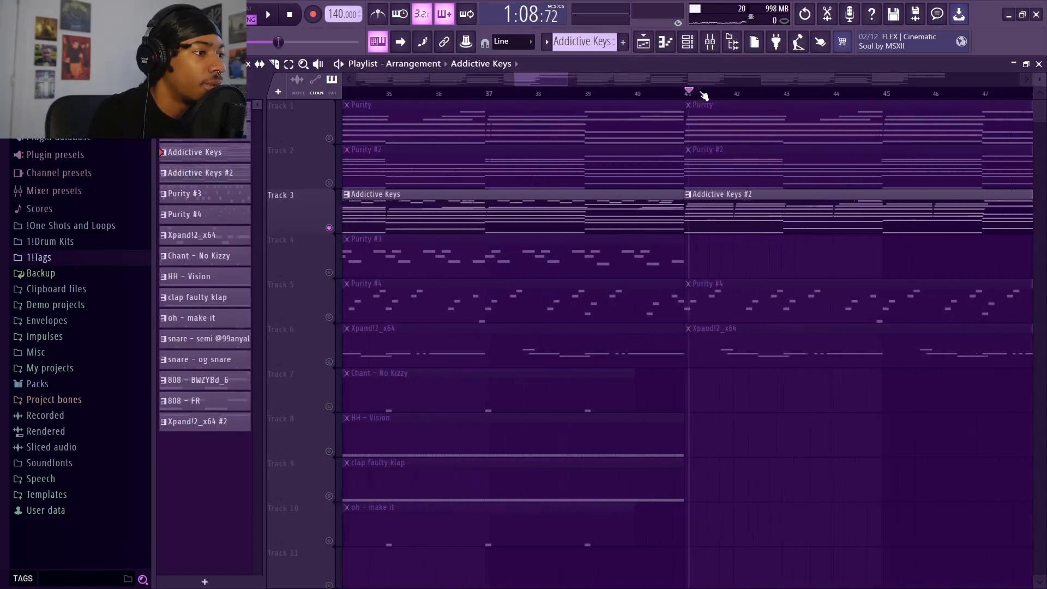
pyautogui.scroll(3, 677, 94)
pyautogui.click(659, 93)
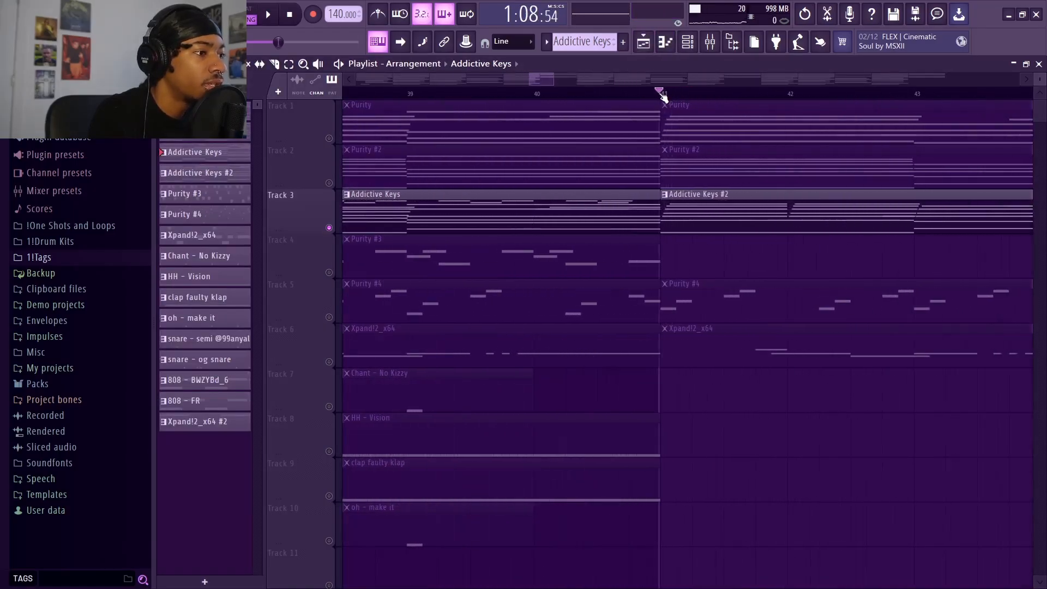
# Play the Addictive Keys #2 clip from bar 41 while following its notes in the piano roll, stop, and return to the playlist.
pyautogui.doubleClick(689, 197)
pyautogui.press('space')
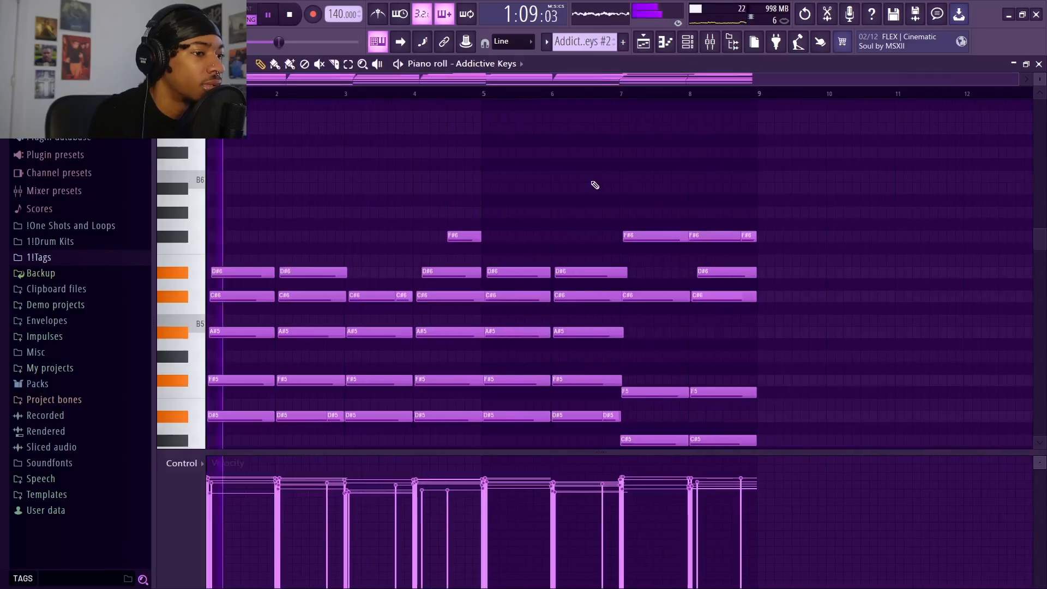
pyautogui.scroll(-3, 595, 185)
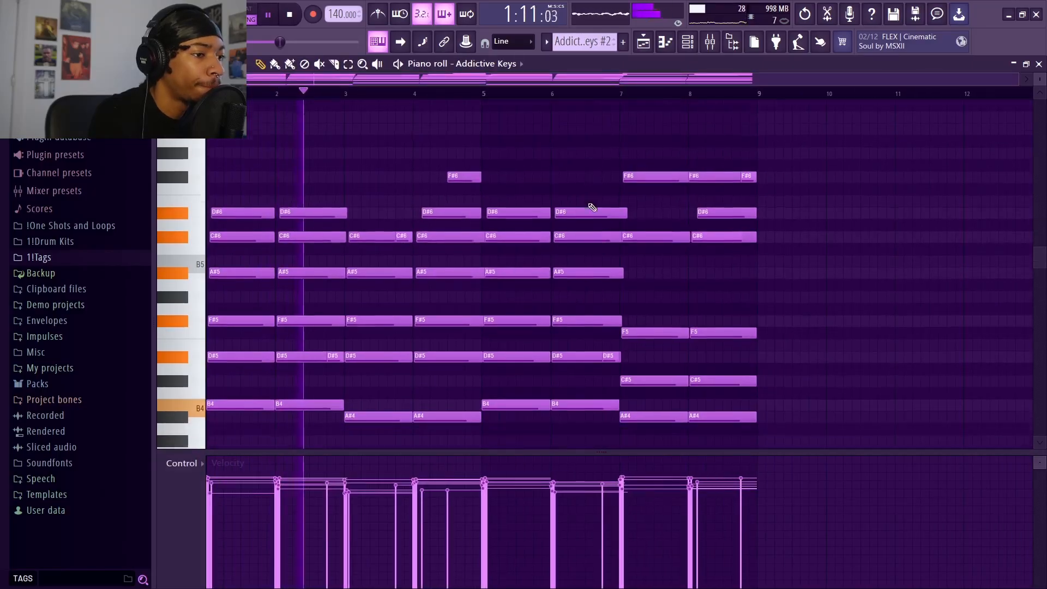
pyautogui.scroll(-1, 592, 208)
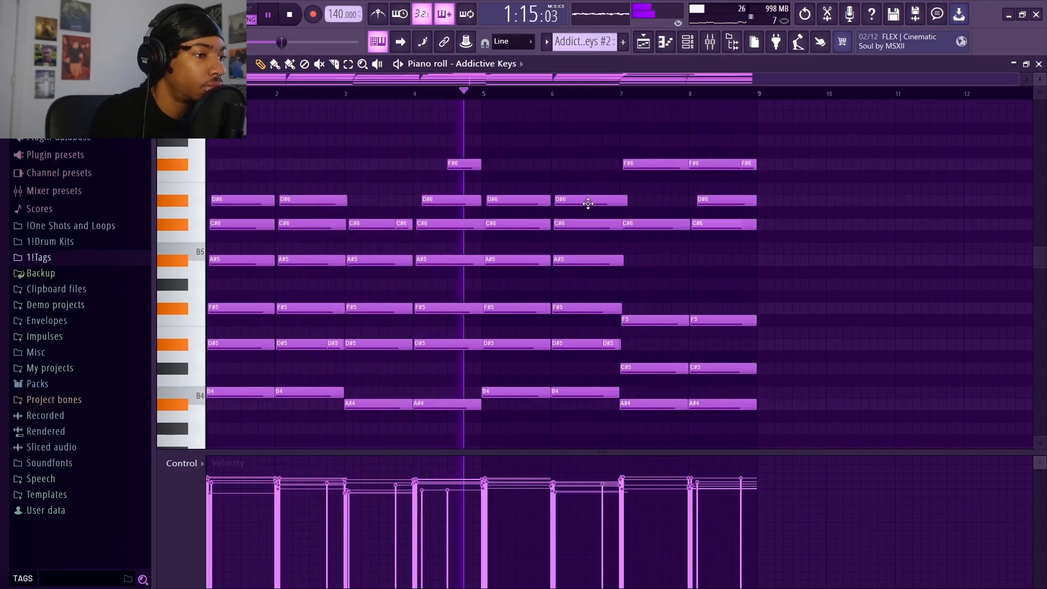
pyautogui.press('space')
pyautogui.click(644, 41)
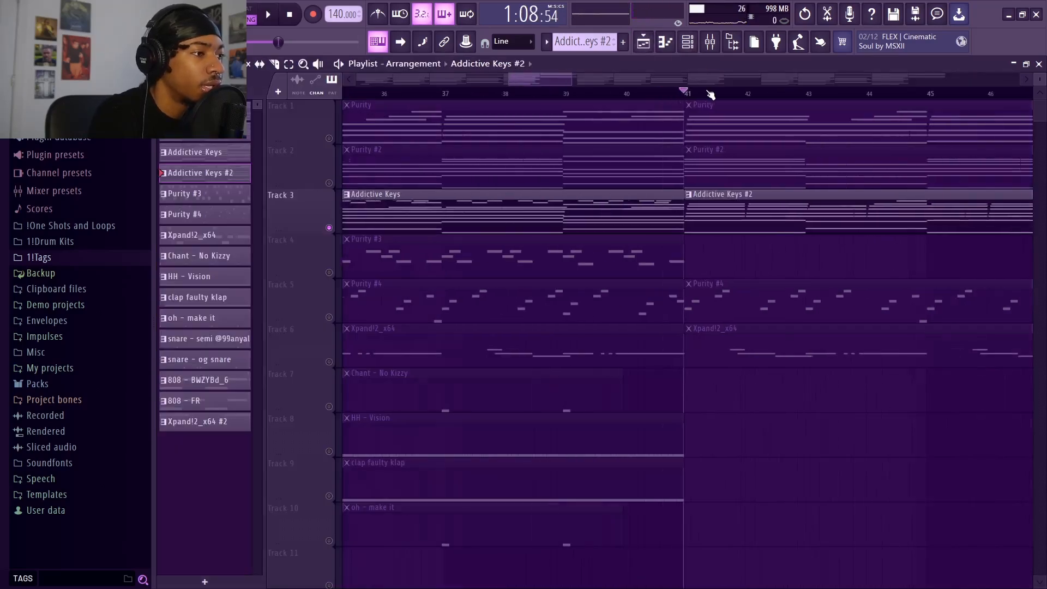
# Unsolo Track 3 and look over the arrangement from the melody tracks down to the 808 and Xpand clips on Tracks 13 to 15.
pyautogui.scroll(-10, 709, 93)
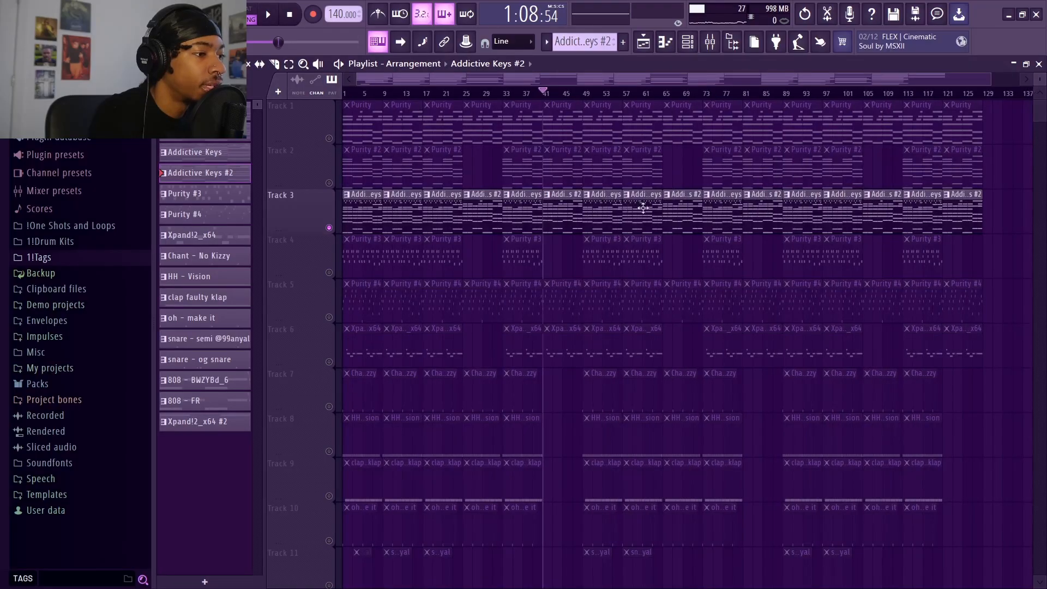
pyautogui.rightClick(330, 229)
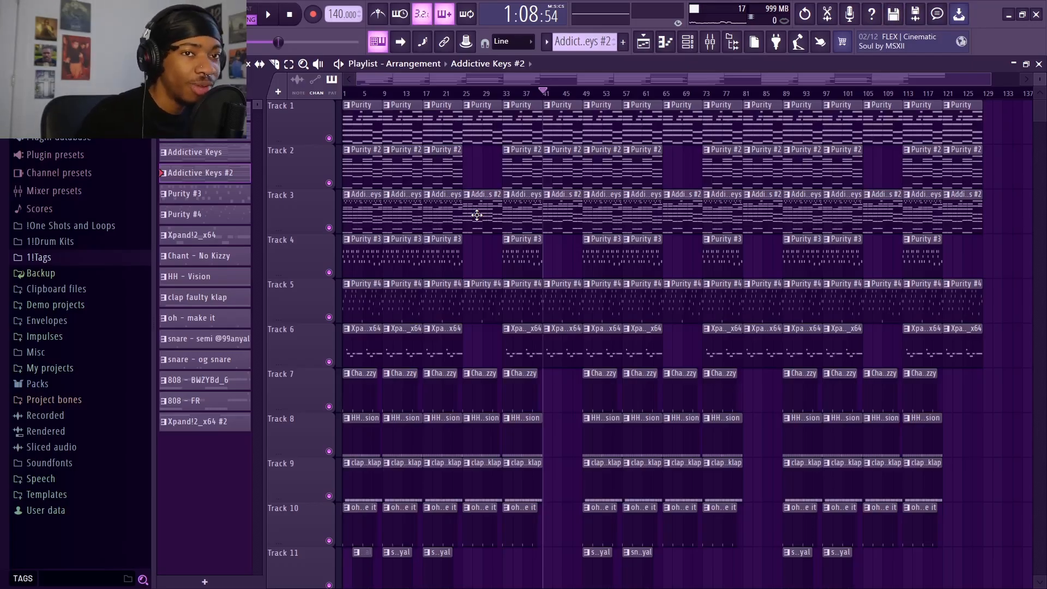
pyautogui.scroll(4, 486, 78)
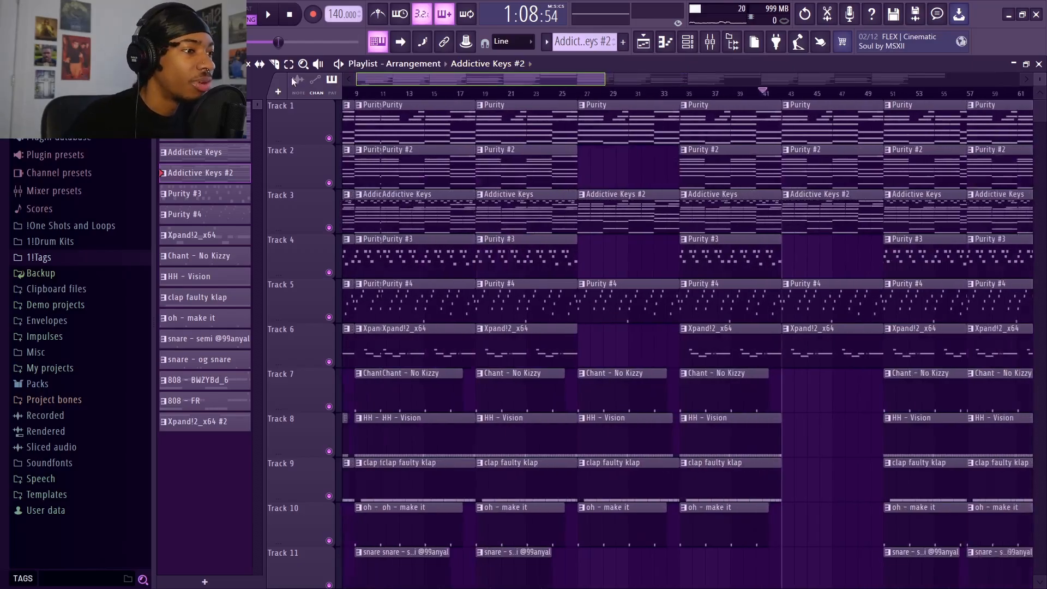
pyautogui.scroll(-2, 558, 236)
pyautogui.scroll(-6, 558, 237)
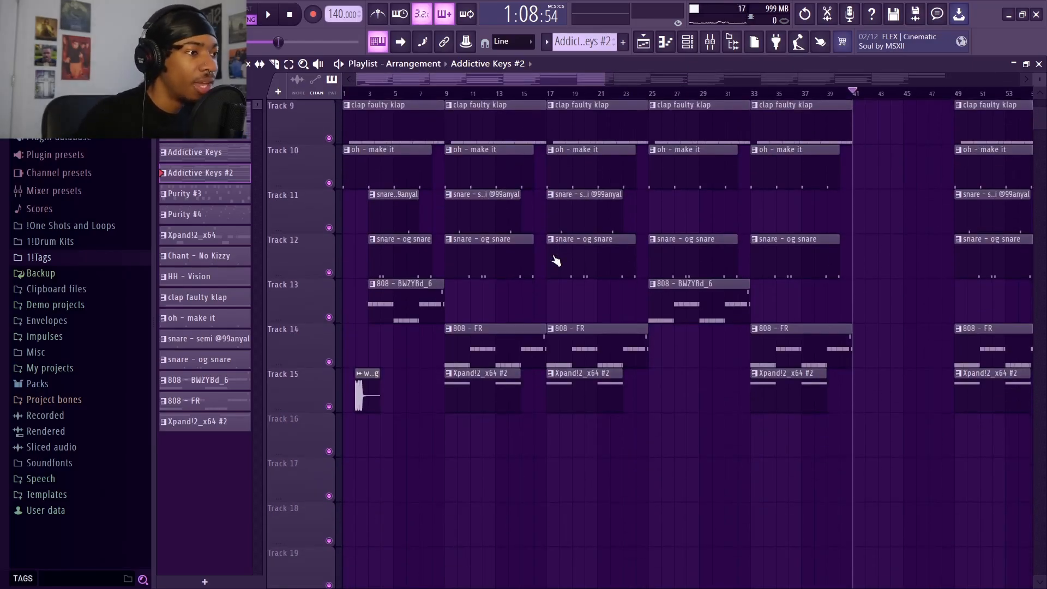
pyautogui.scroll(-4, 600, 96)
pyautogui.scroll(7, 553, 235)
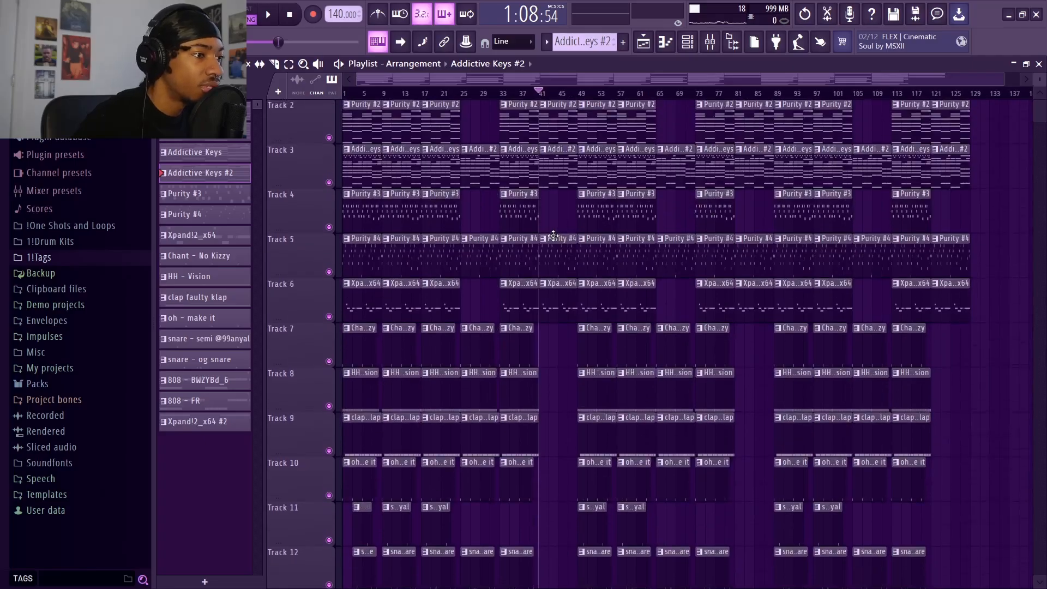
pyautogui.scroll(1, 553, 235)
pyautogui.scroll(2, 521, 90)
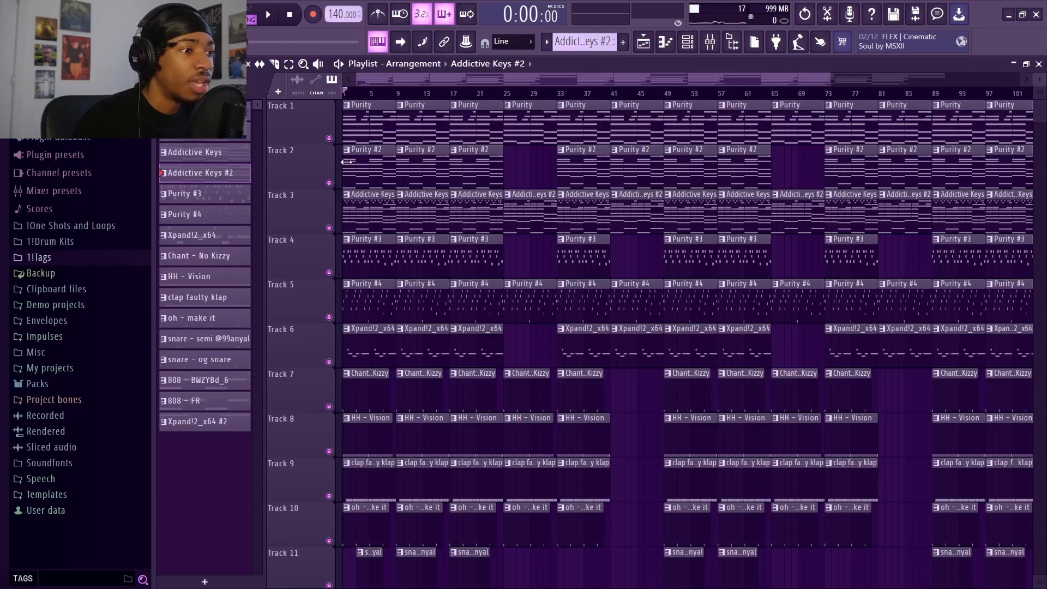
# Inspect the notes of the first Purity #2 clip on Track 2 in the piano roll and return to the playlist.
pyautogui.doubleClick(377, 163)
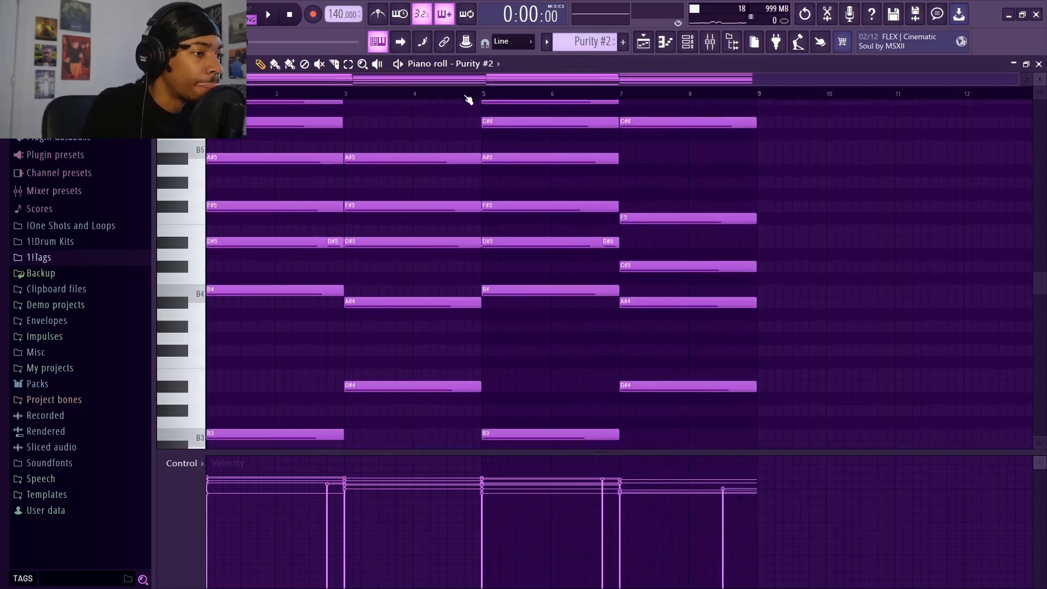
pyautogui.click(643, 42)
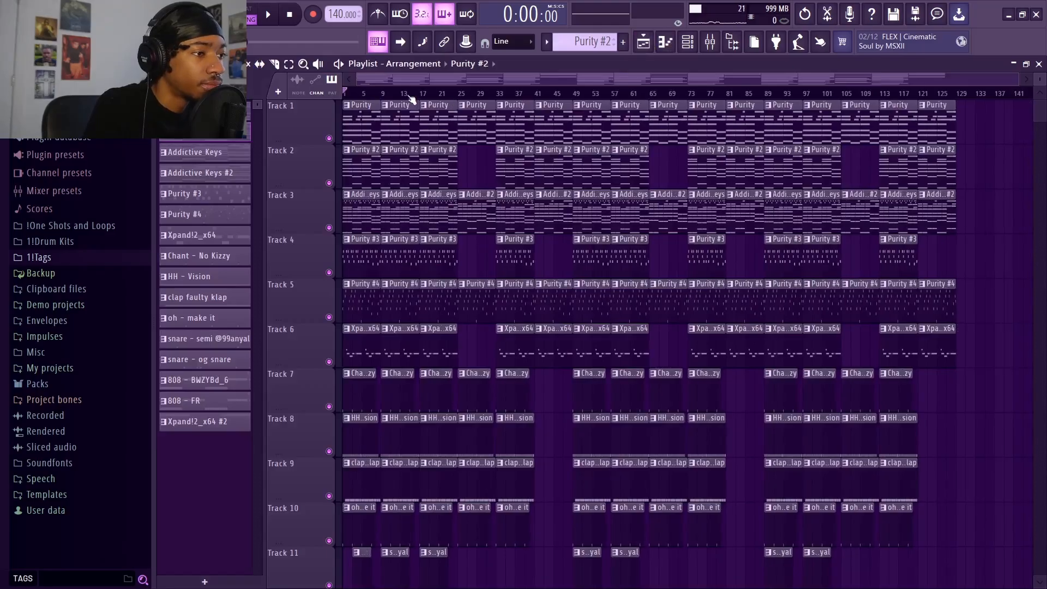
pyautogui.scroll(3, 411, 99)
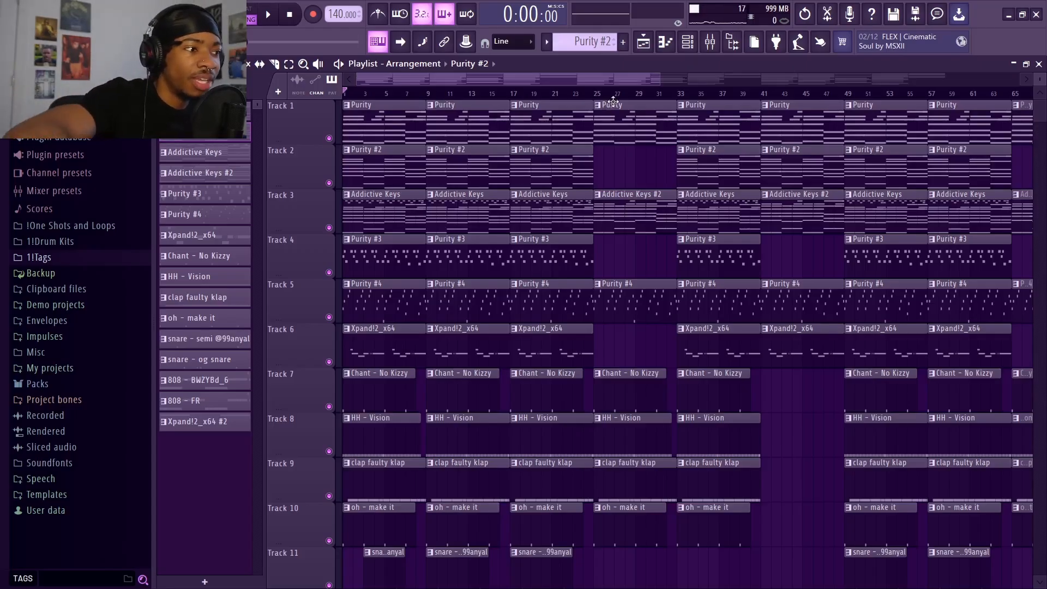
# Solo Track 3 and play its Addictive Keys clip from bar 17.
pyautogui.click(512, 95)
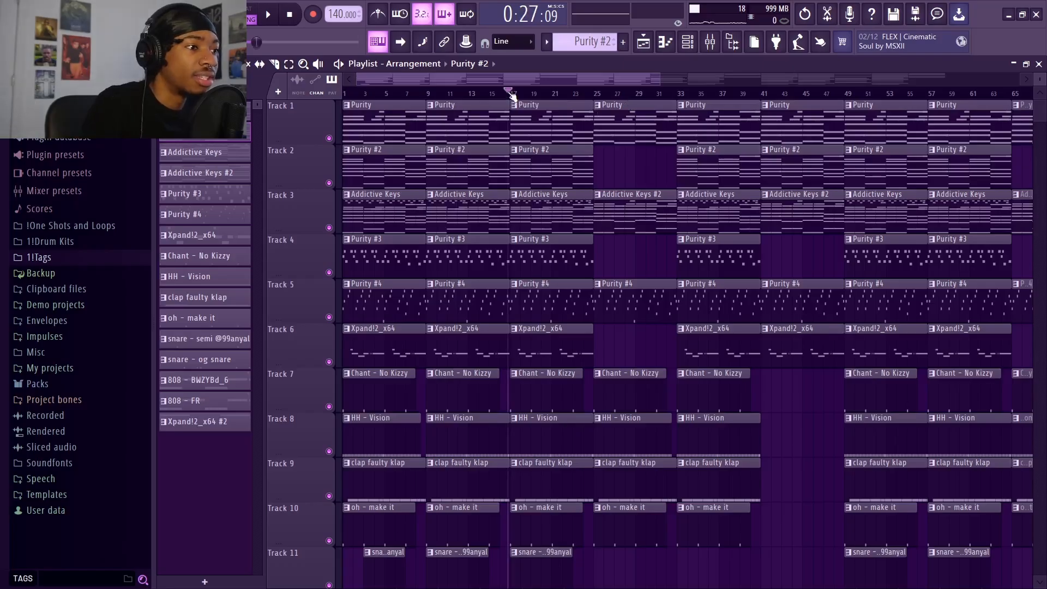
pyautogui.moveTo(513, 96); pyautogui.dragTo(514, 95)
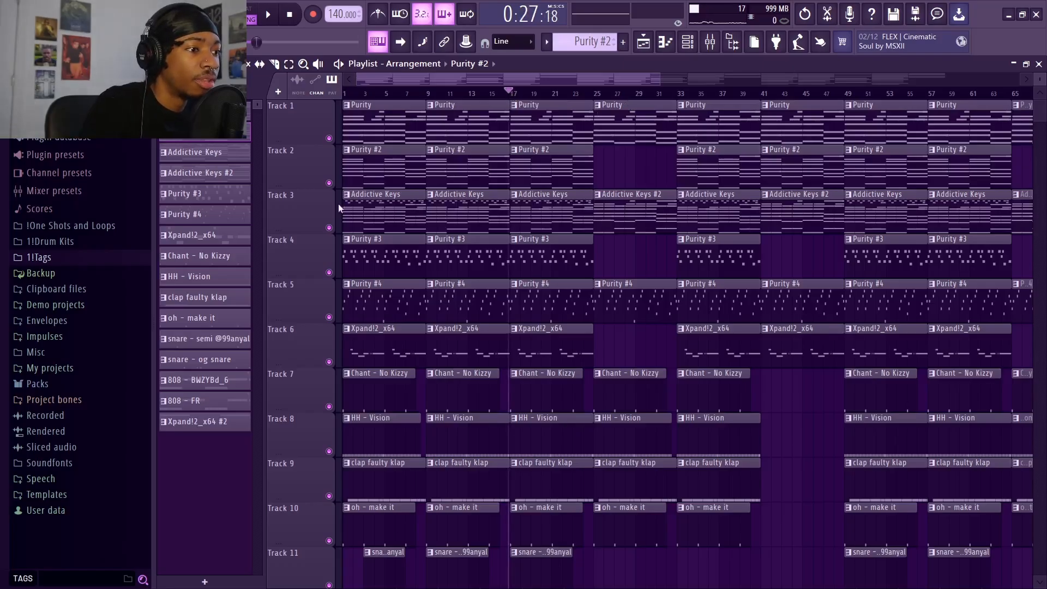
pyautogui.rightClick(330, 227)
pyautogui.press('space')
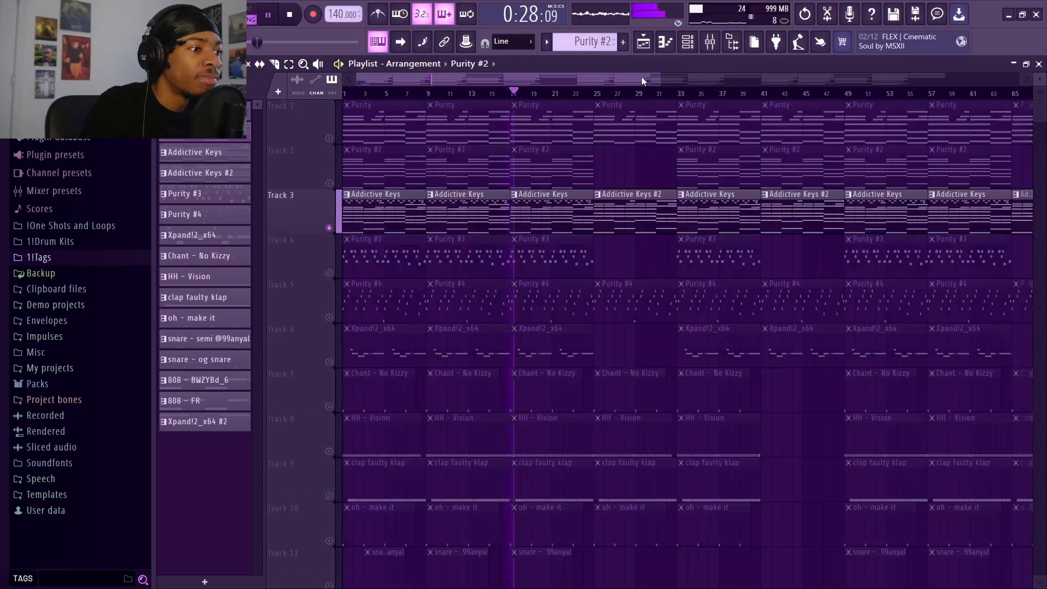
# Play the soloed Addictive Keys #2 clip on Track 3 from bar 25.
pyautogui.click(597, 95)
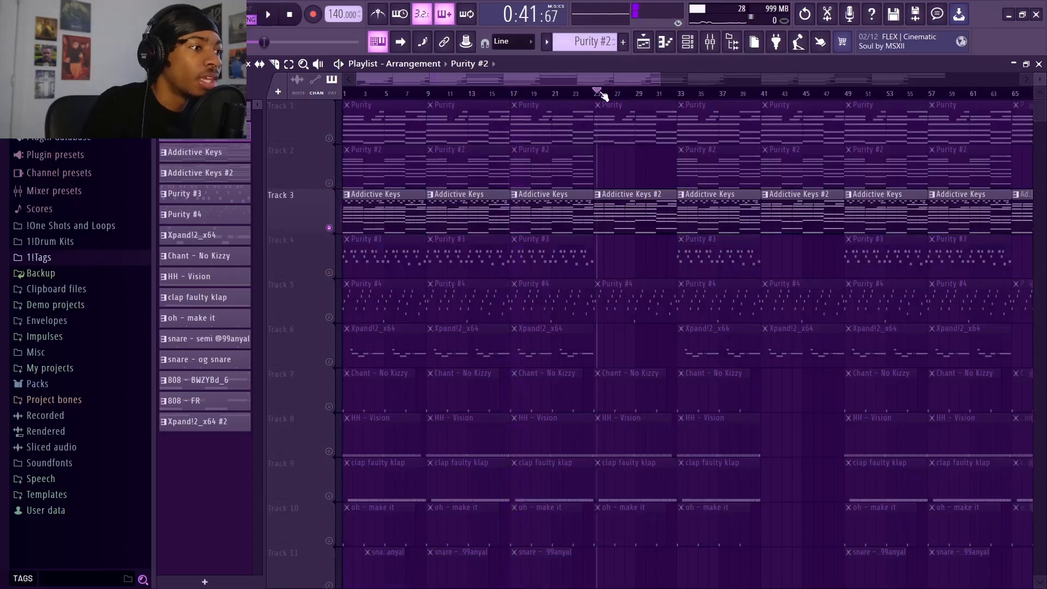
pyautogui.press('space')
pyautogui.press('space')
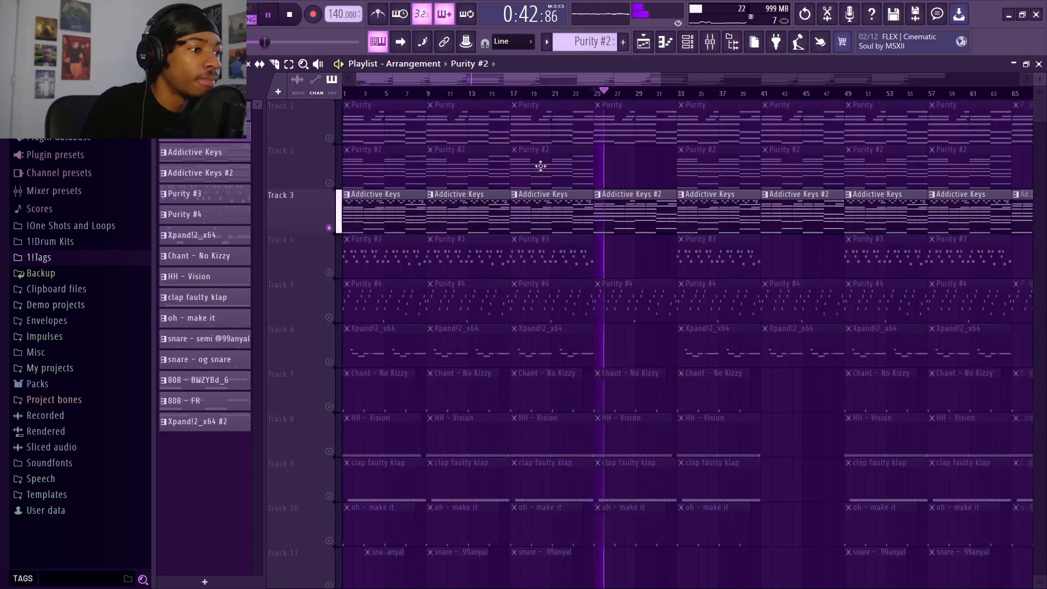
# Move the playhead to bar 41, stop playback, and unsolo Track 3.
pyautogui.click(764, 95)
pyautogui.press('space')
pyautogui.rightClick(330, 228)
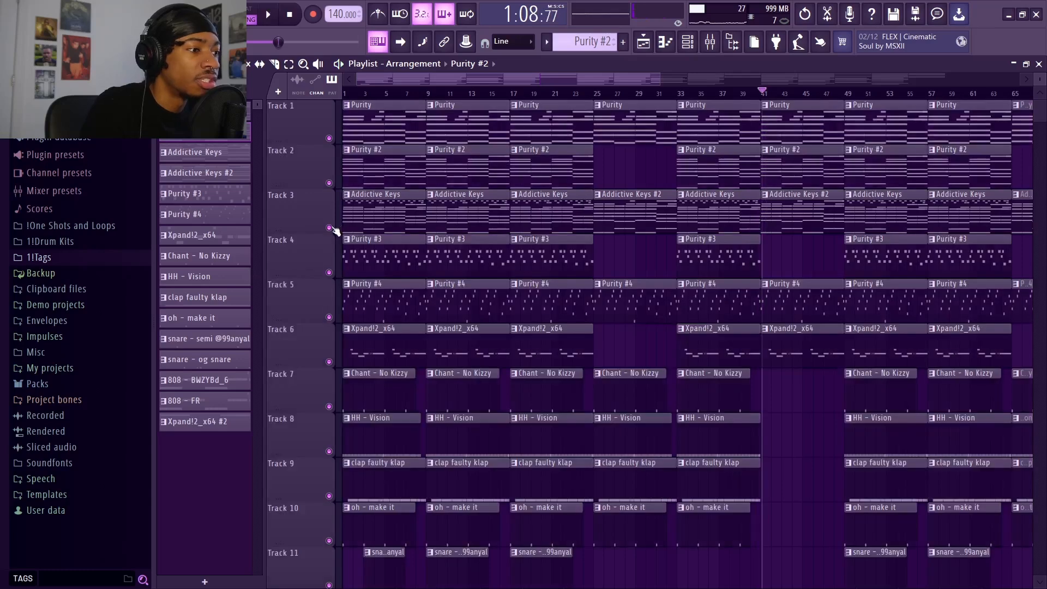
# Compare the repeating sections across the whole arrangement and return the playhead to the start of the song.
pyautogui.scroll(-3, 757, 92)
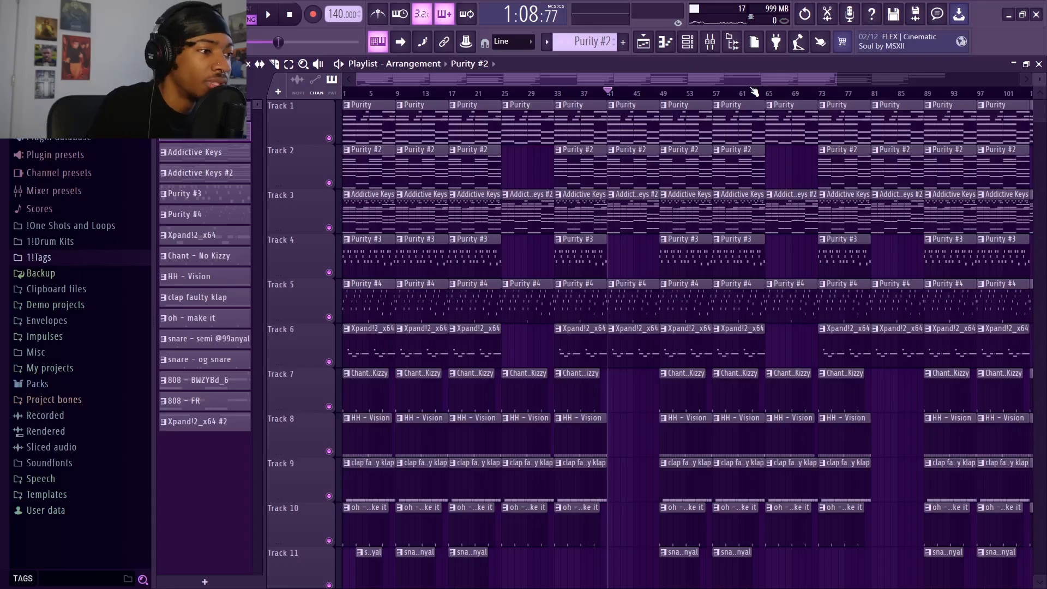
pyautogui.scroll(-2, 754, 91)
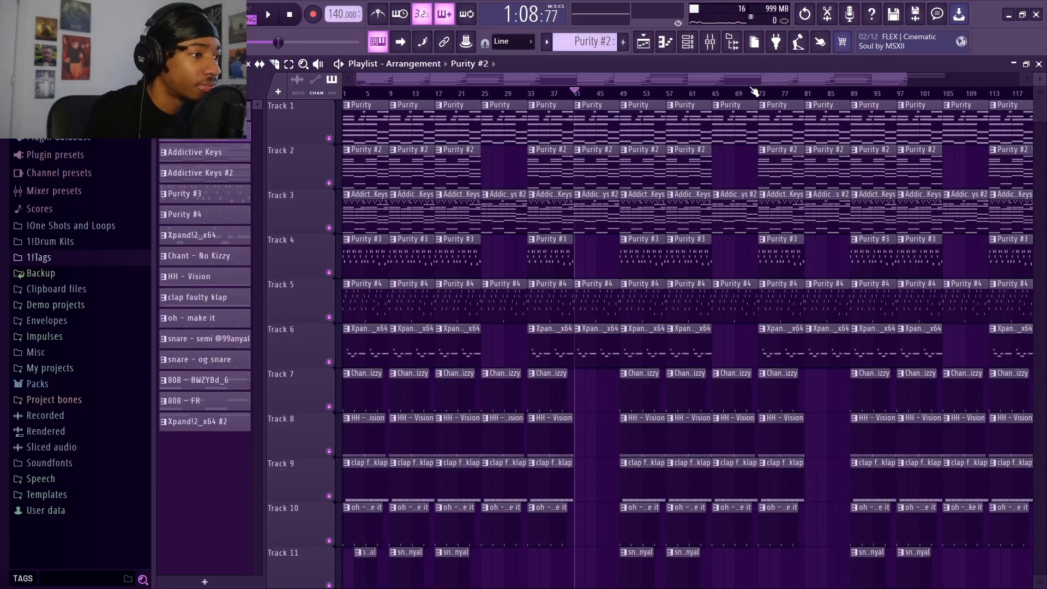
pyautogui.scroll(4, 600, 90)
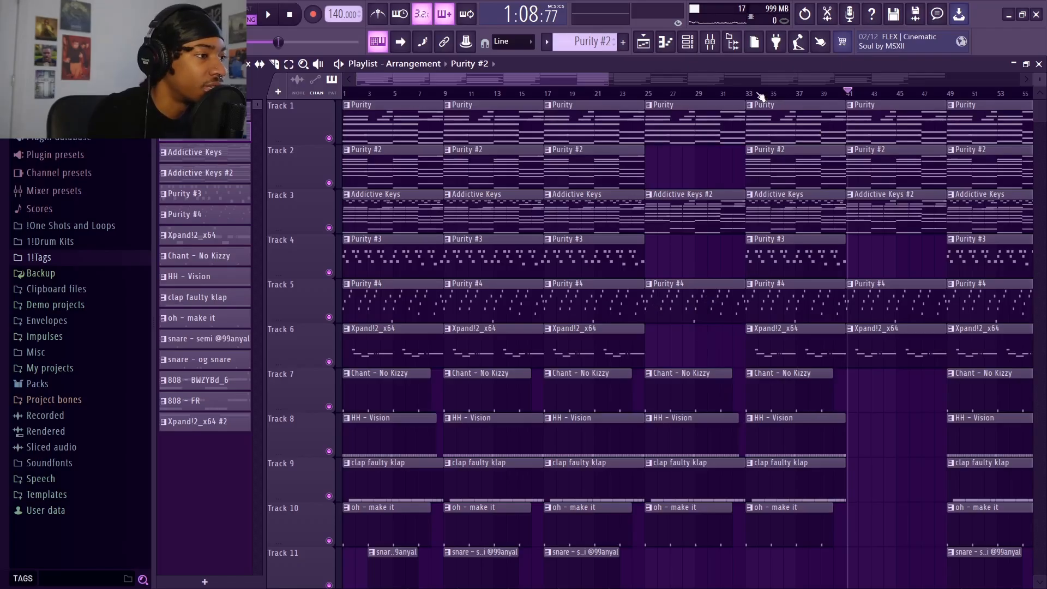
pyautogui.scroll(-5, 761, 96)
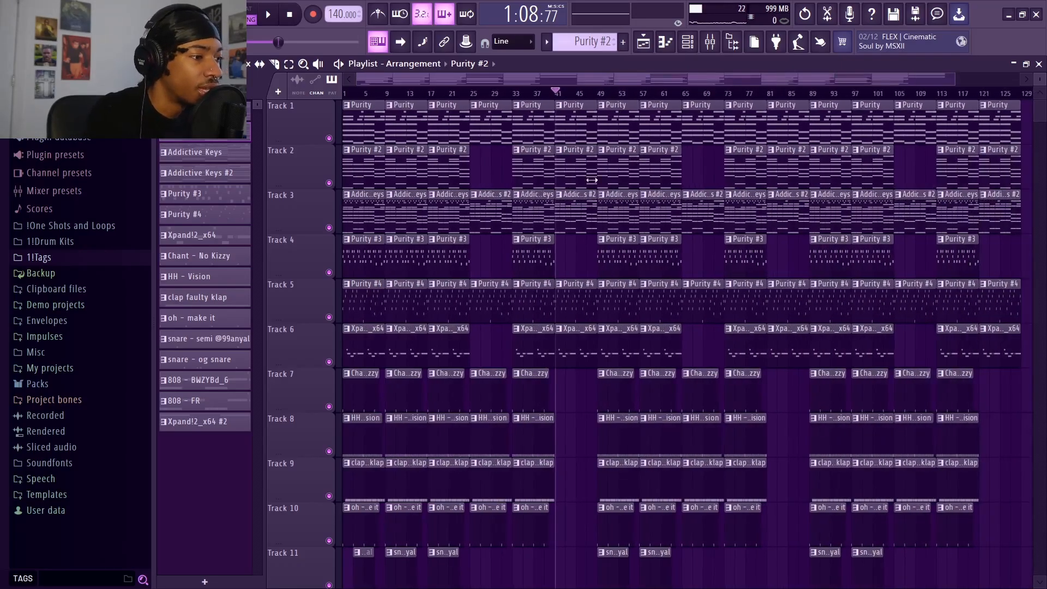
pyautogui.scroll(-2, 602, 85)
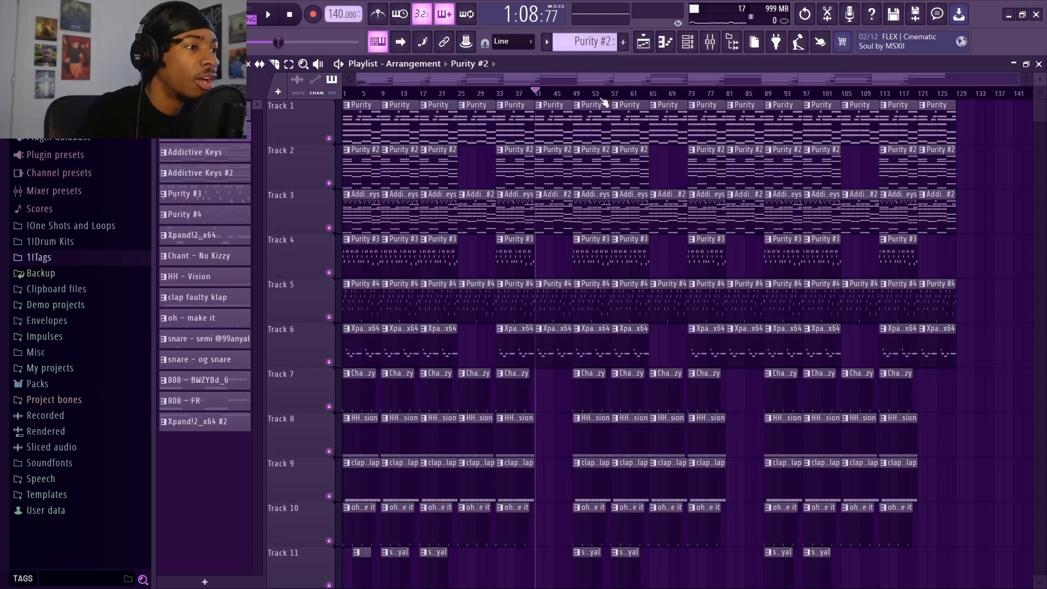
pyautogui.moveTo(535, 95); pyautogui.dragTo(345, 95)
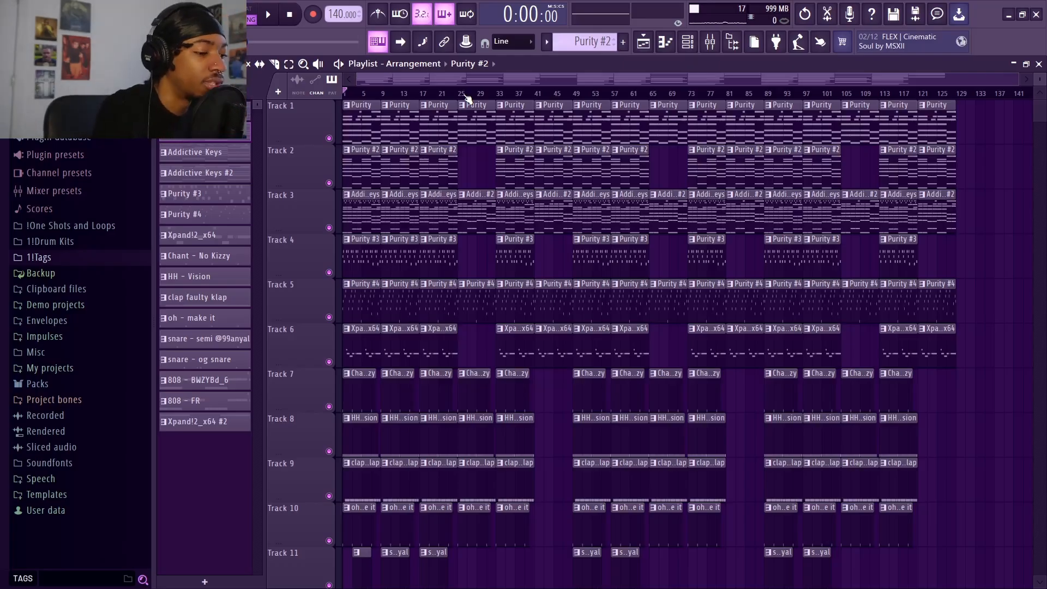
# Examine the drum and 808 clips on Tracks 8 to 15 around bar 25, selecting the 808 - BWZYBd_6 clip on Track 13.
pyautogui.scroll(4, 467, 98)
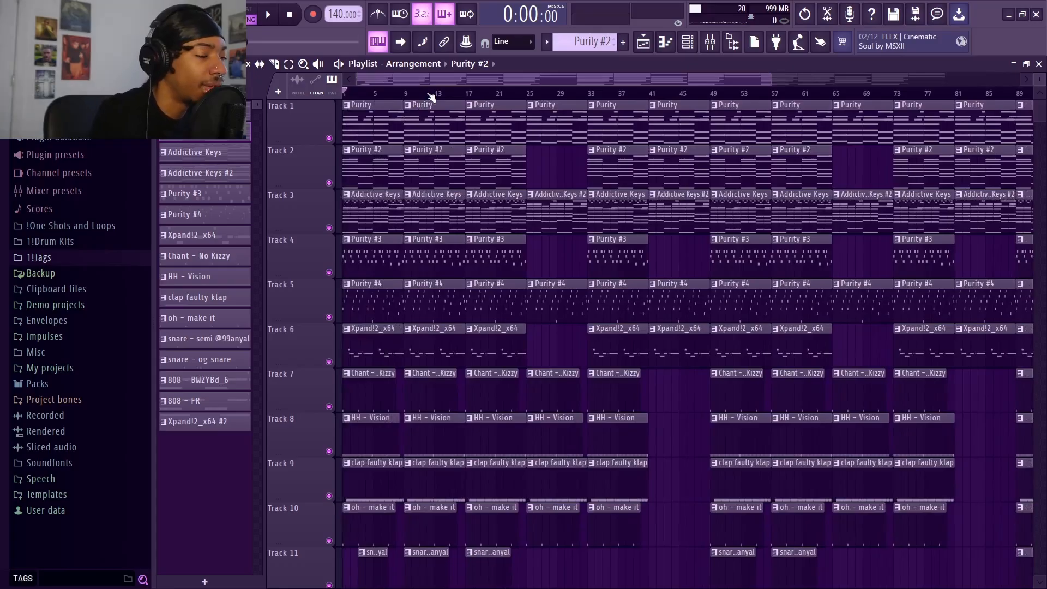
pyautogui.scroll(1, 431, 97)
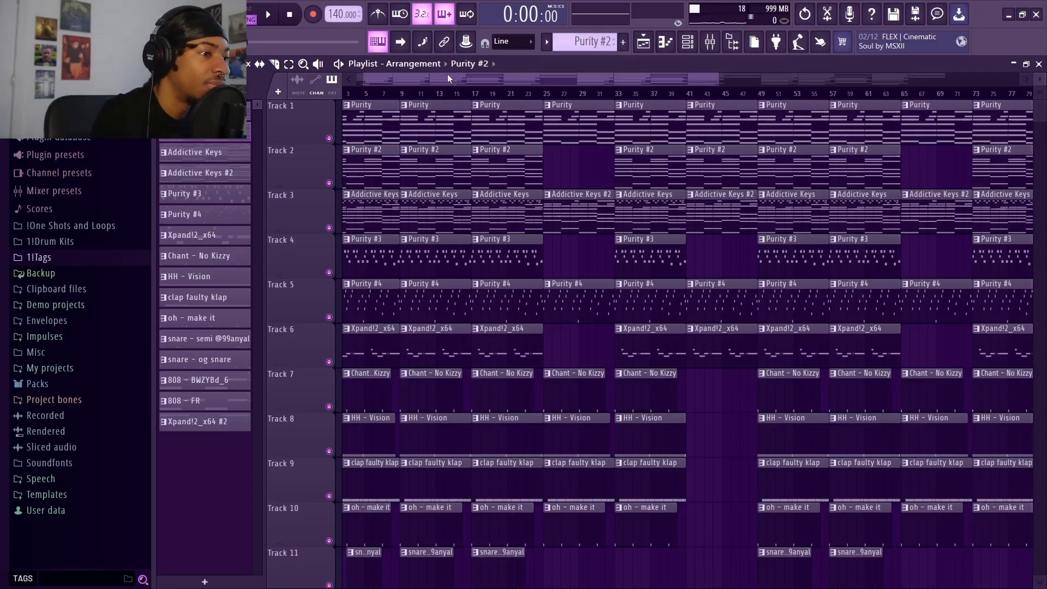
pyautogui.moveTo(450, 78); pyautogui.dragTo(275, 102)
pyautogui.scroll(-4, 478, 98)
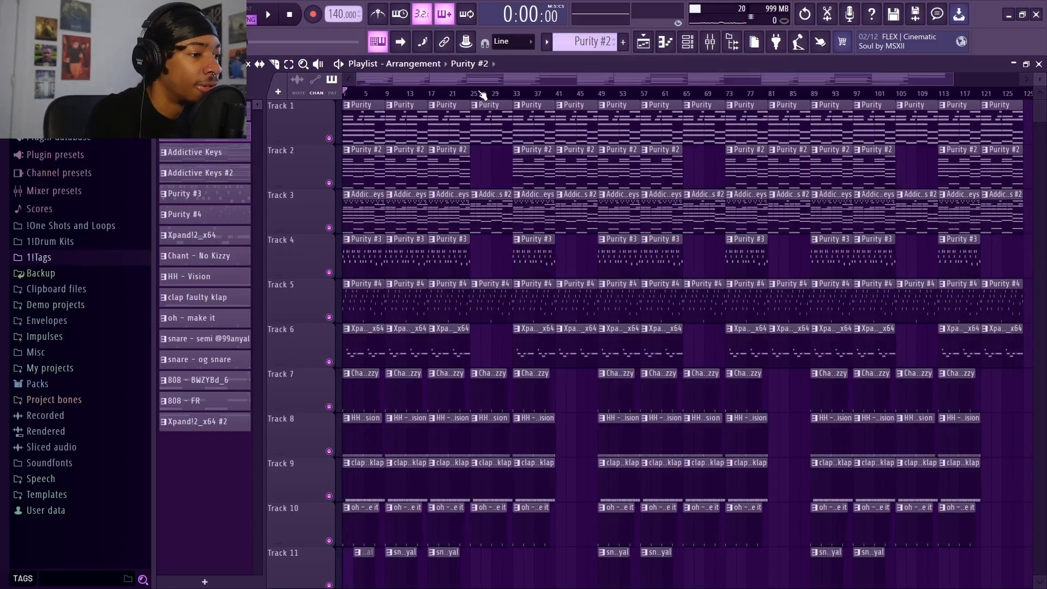
pyautogui.scroll(-5, 480, 101)
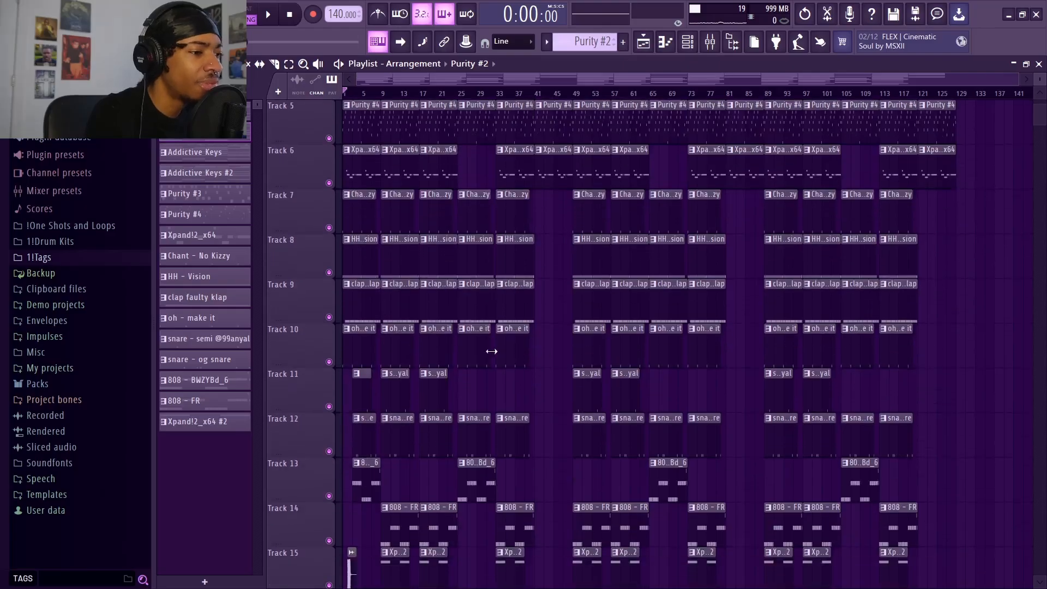
pyautogui.scroll(5, 477, 101)
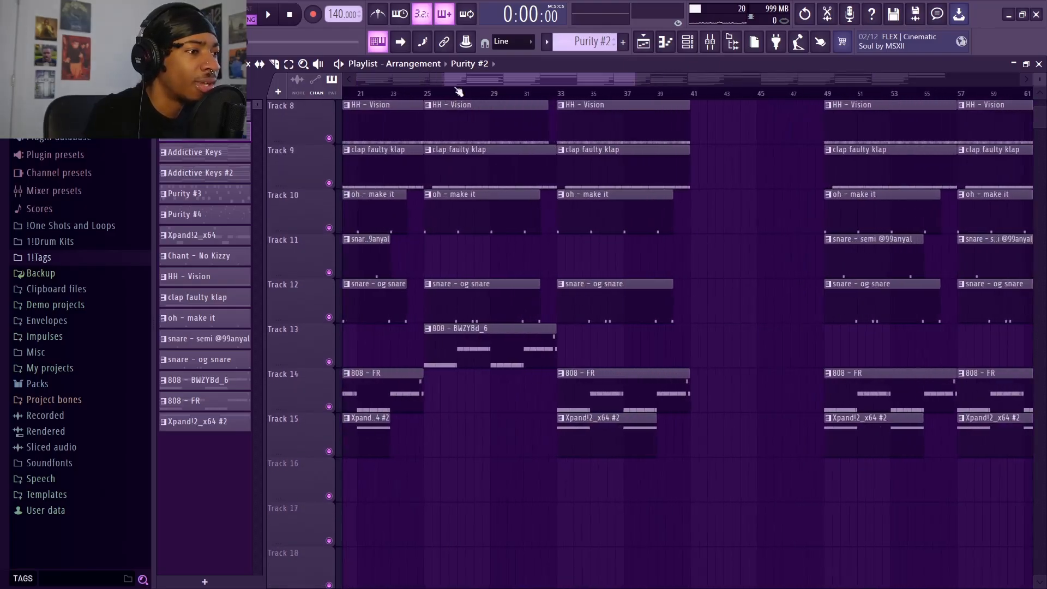
pyautogui.moveTo(425, 345)
pyautogui.mouseDown()
pyautogui.moveTo(491, 347)
pyautogui.moveTo(427, 339)
pyautogui.mouseUp()
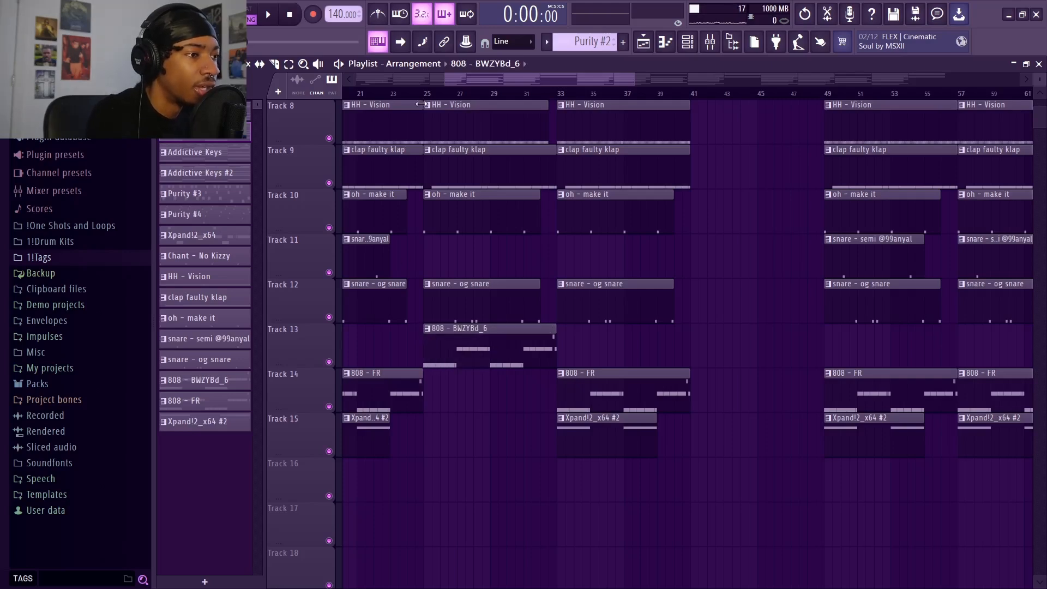
pyautogui.scroll(5, 428, 96)
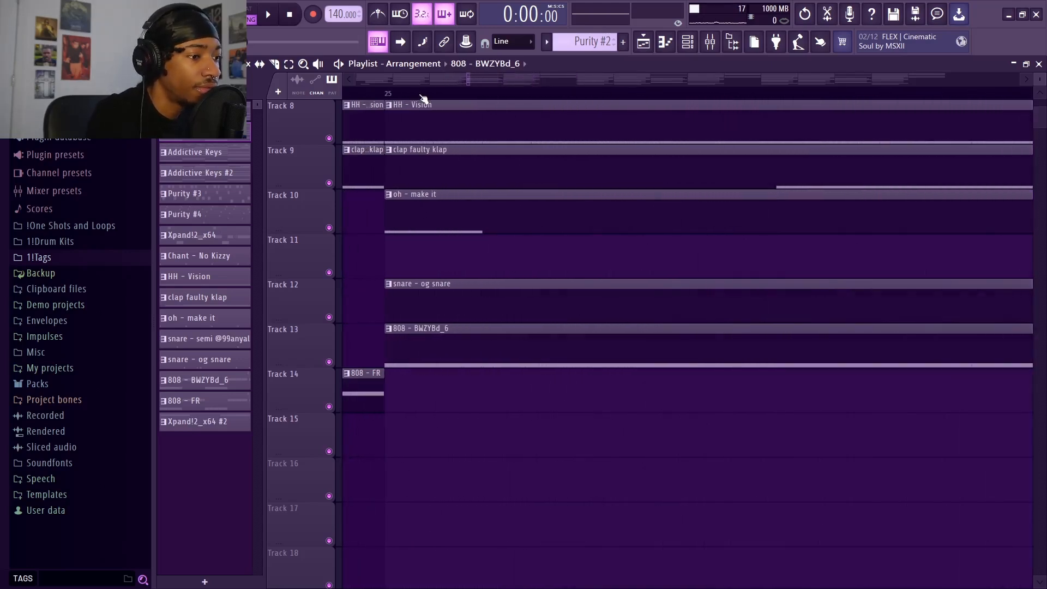
pyautogui.scroll(-6, 423, 98)
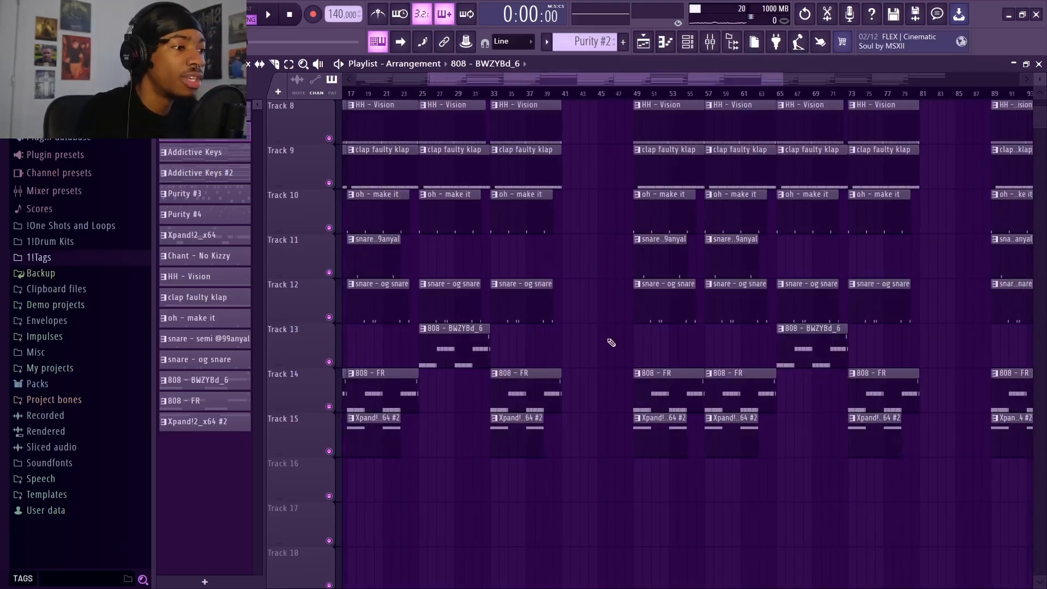
# Compare the melody, drum and 808 tracks across the whole arrangement, from Track 1 down to Track 15.
pyautogui.scroll(4, 600, 322)
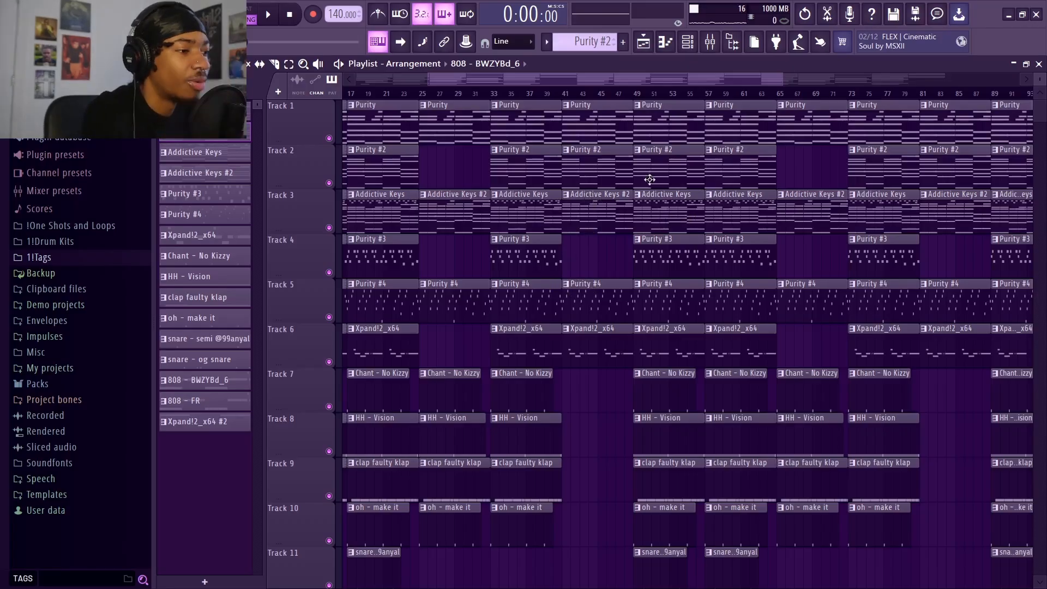
pyautogui.scroll(-4, 633, 94)
pyautogui.scroll(-1, 635, 95)
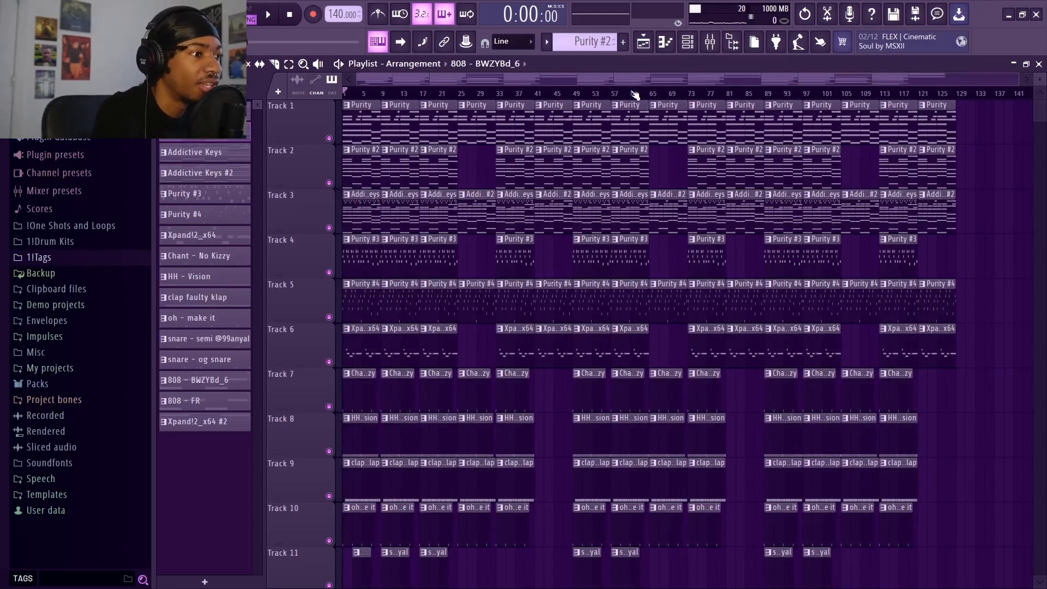
pyautogui.scroll(-2, 551, 273)
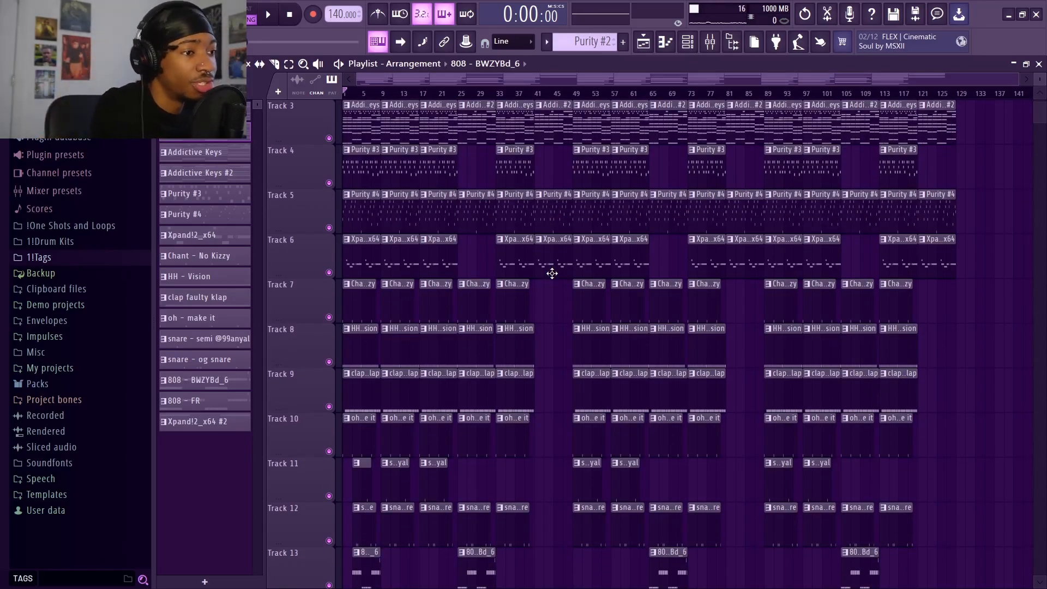
pyautogui.scroll(-4, 552, 273)
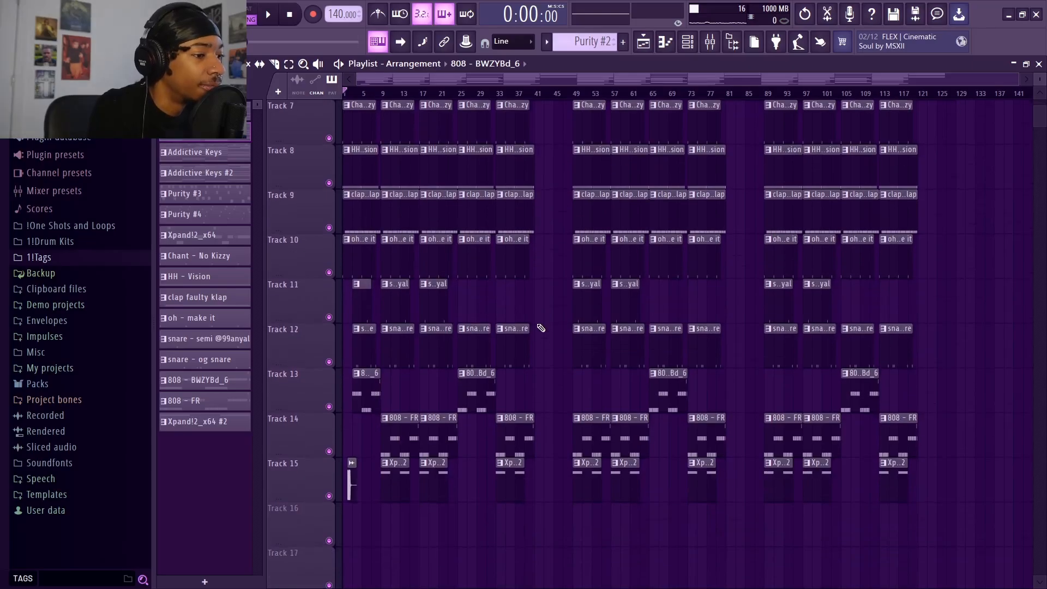
pyautogui.scroll(5, 538, 325)
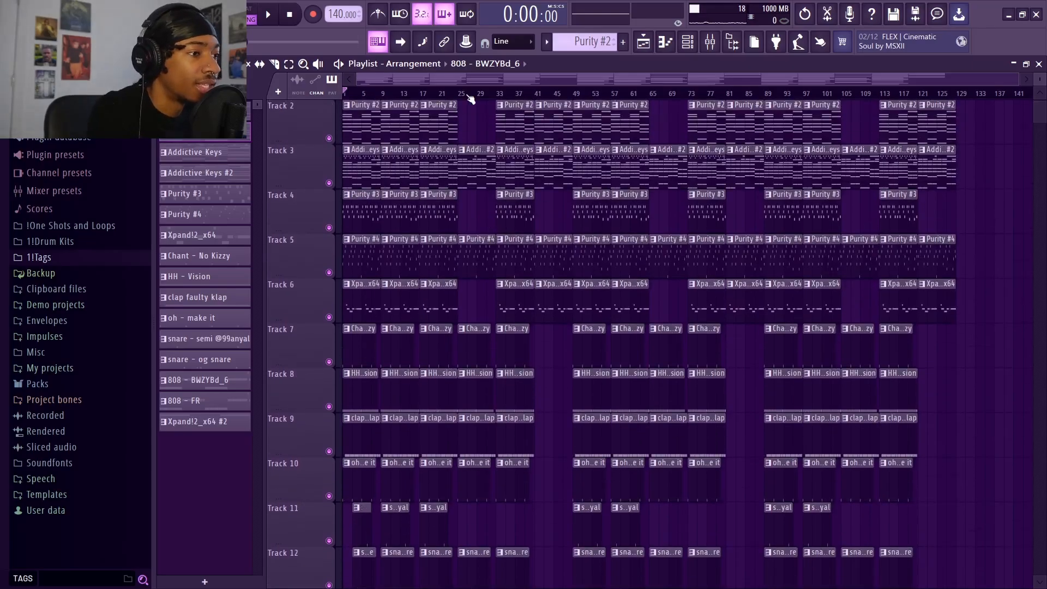
pyautogui.scroll(3, 486, 80)
# Examine how the drum, snare and 808 clips on Tracks 6 to 15 are laid out in the opening sections around bars 1 to 25.
pyautogui.moveTo(486, 81); pyautogui.dragTo(332, 82)
pyautogui.scroll(2, 506, 83)
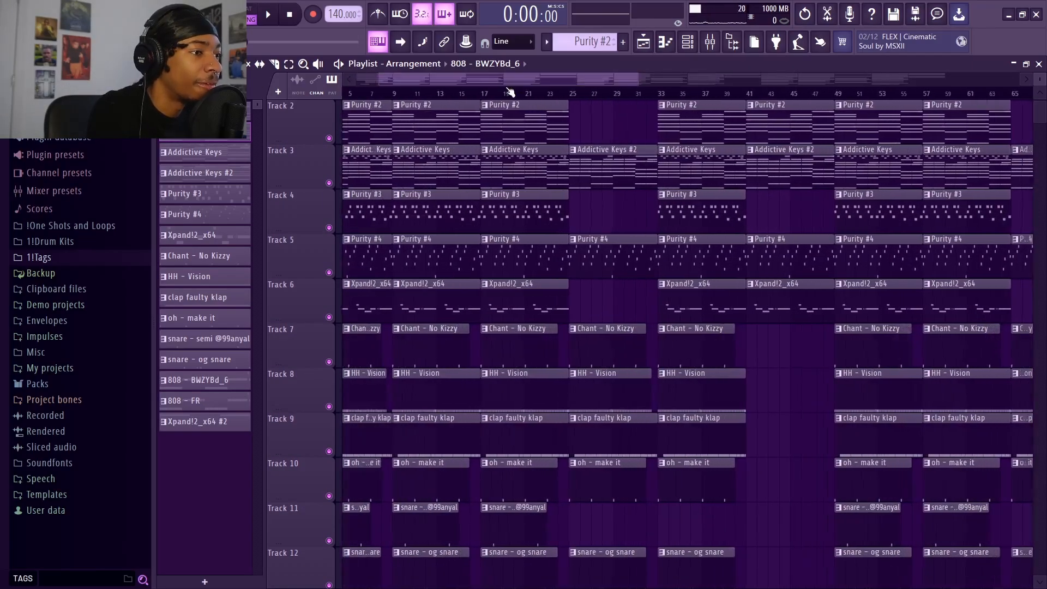
pyautogui.moveTo(502, 77); pyautogui.dragTo(439, 89)
pyautogui.scroll(-7, 390, 270)
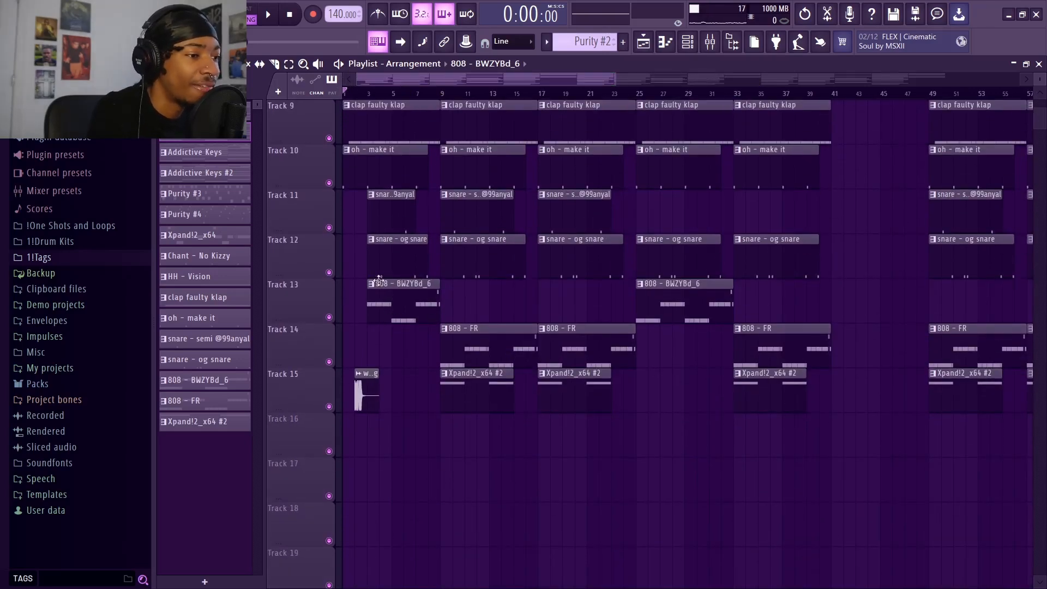
pyautogui.scroll(8, 387, 329)
pyautogui.scroll(-7, 404, 381)
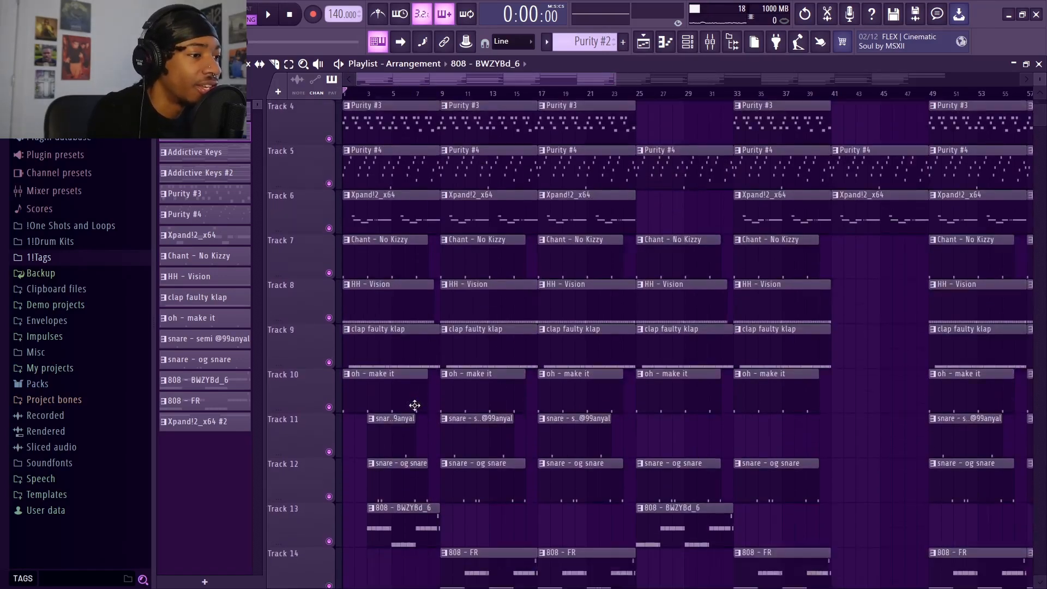
pyautogui.scroll(2, 407, 338)
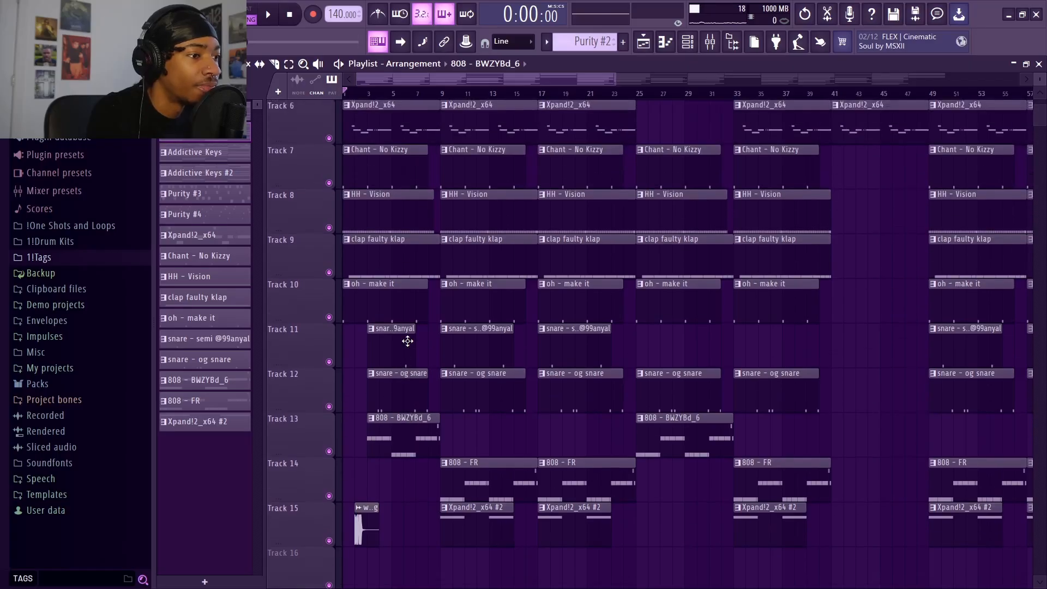
pyautogui.scroll(8, 422, 97)
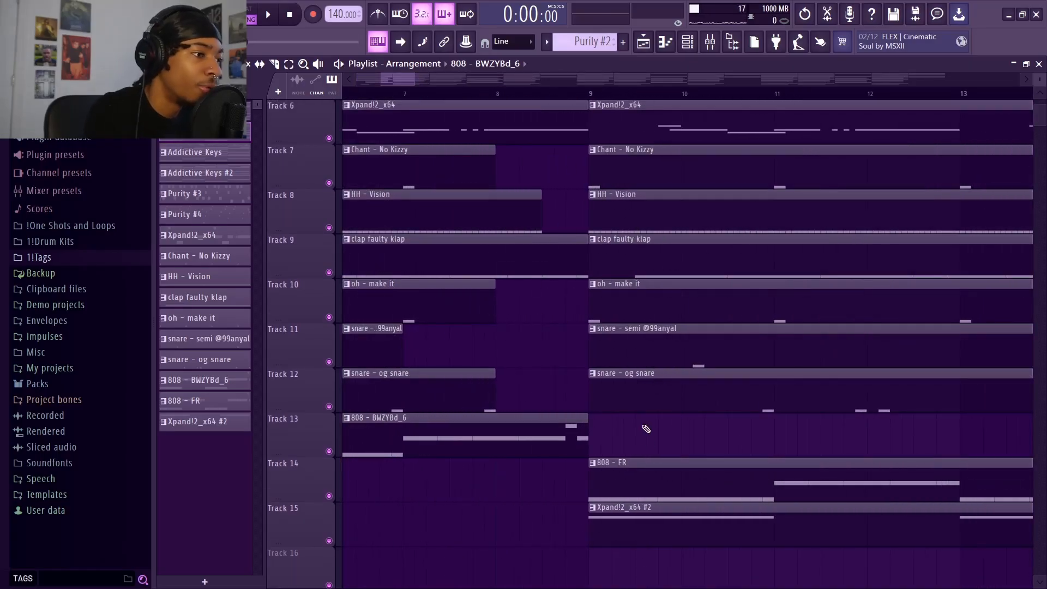
pyautogui.scroll(-6, 648, 97)
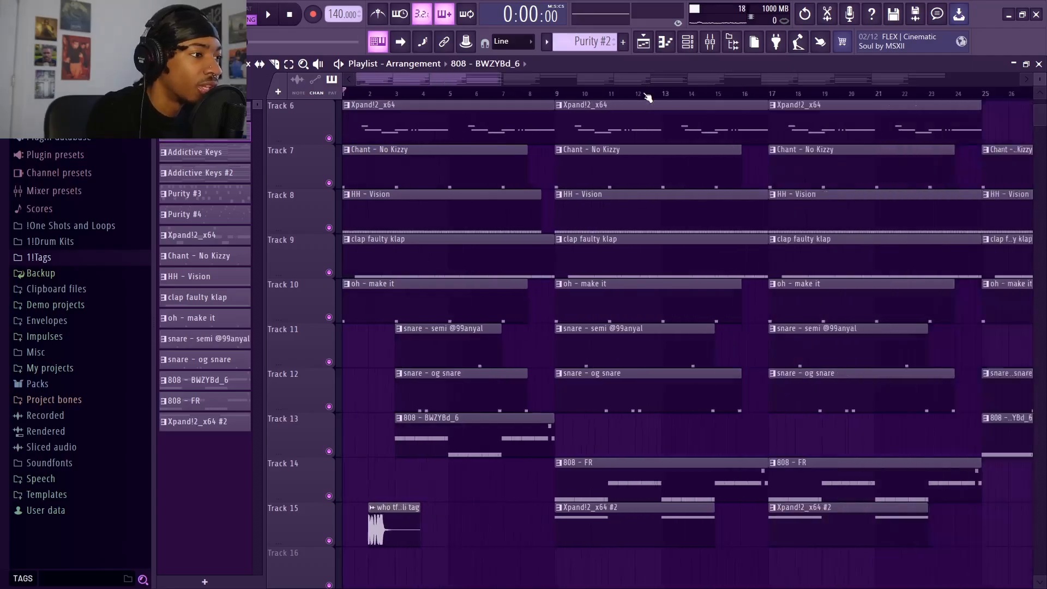
pyautogui.scroll(-2, 677, 84)
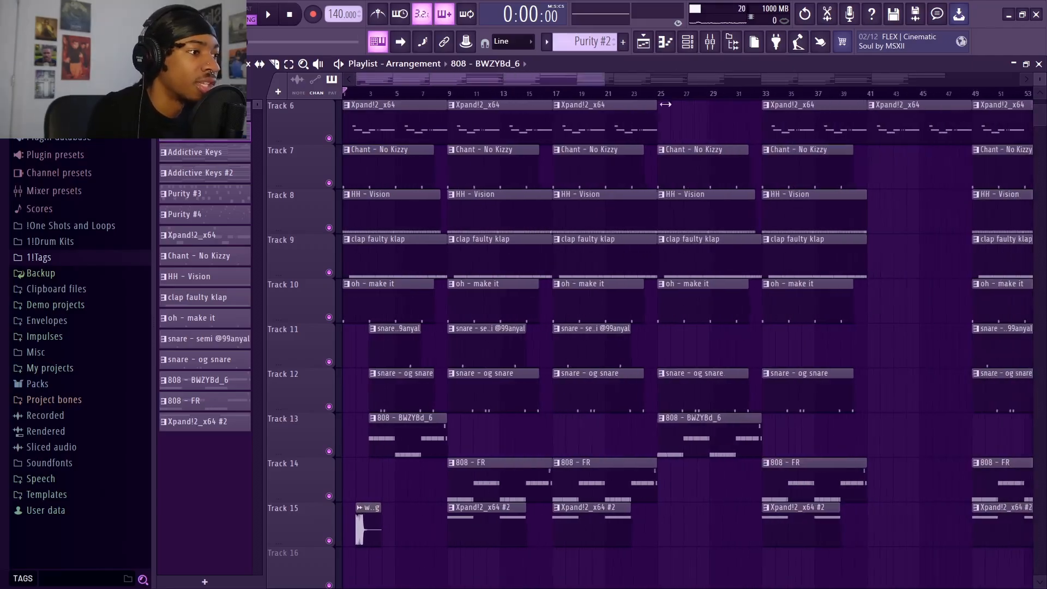
# Compare the section starting at bar 25 with its neighbouring sections across the melody, drum and 808 tracks.
pyautogui.scroll(5, 720, 246)
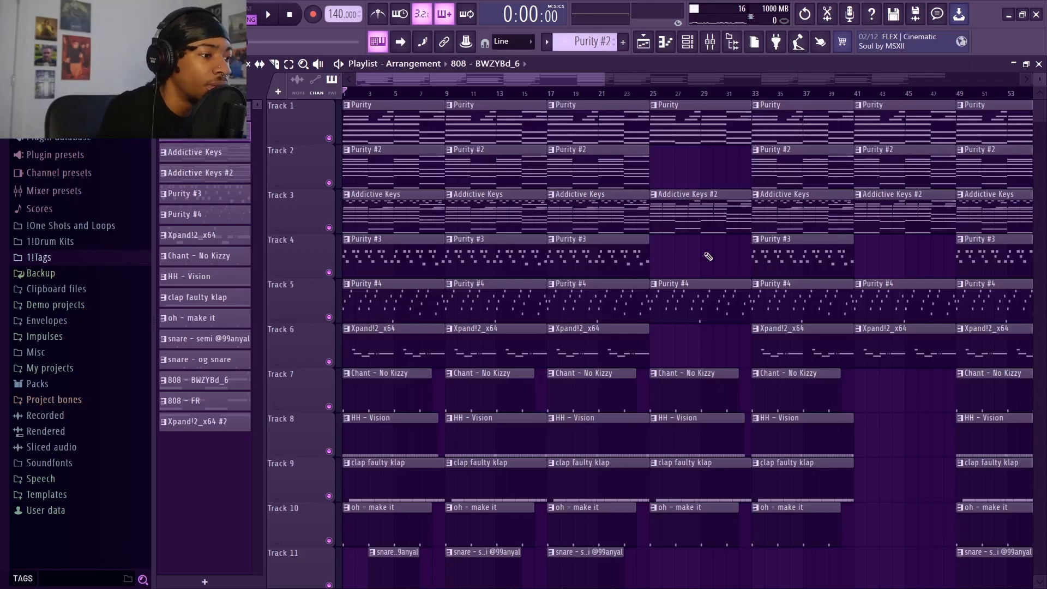
pyautogui.scroll(-1, 708, 256)
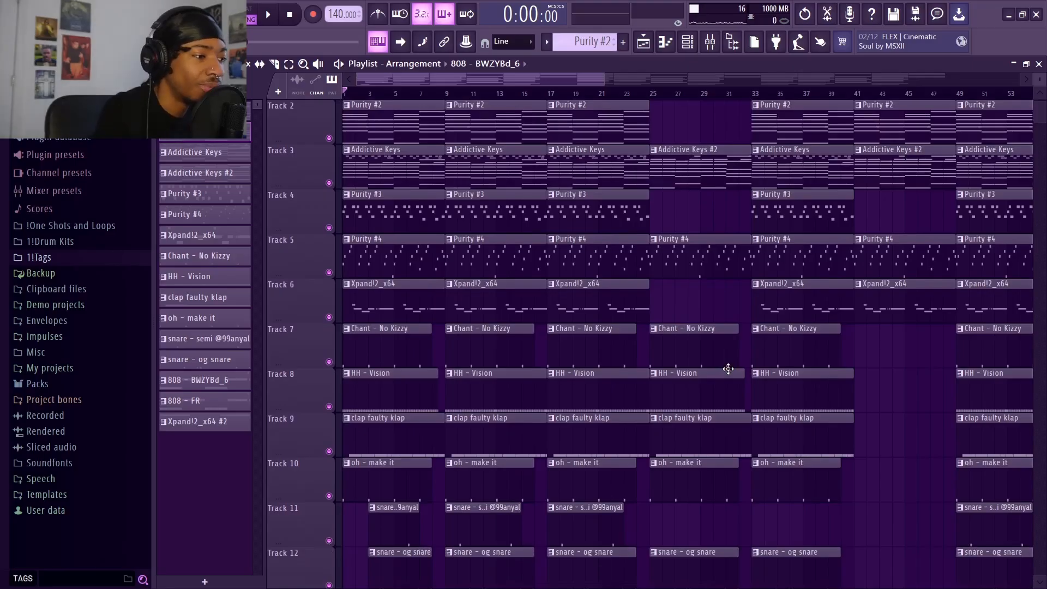
pyautogui.scroll(-3, 728, 368)
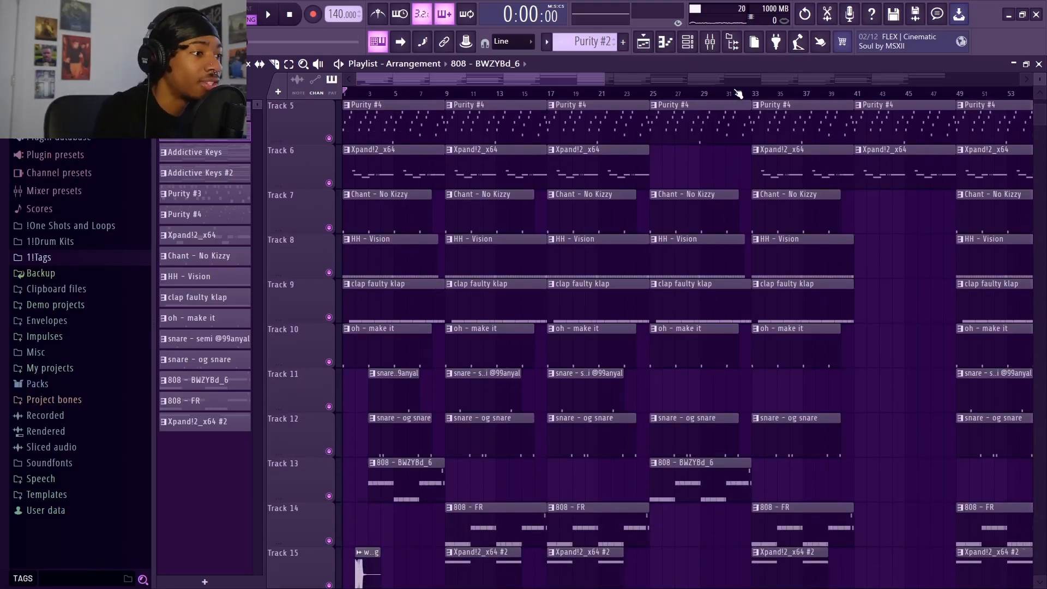
pyautogui.scroll(4, 739, 93)
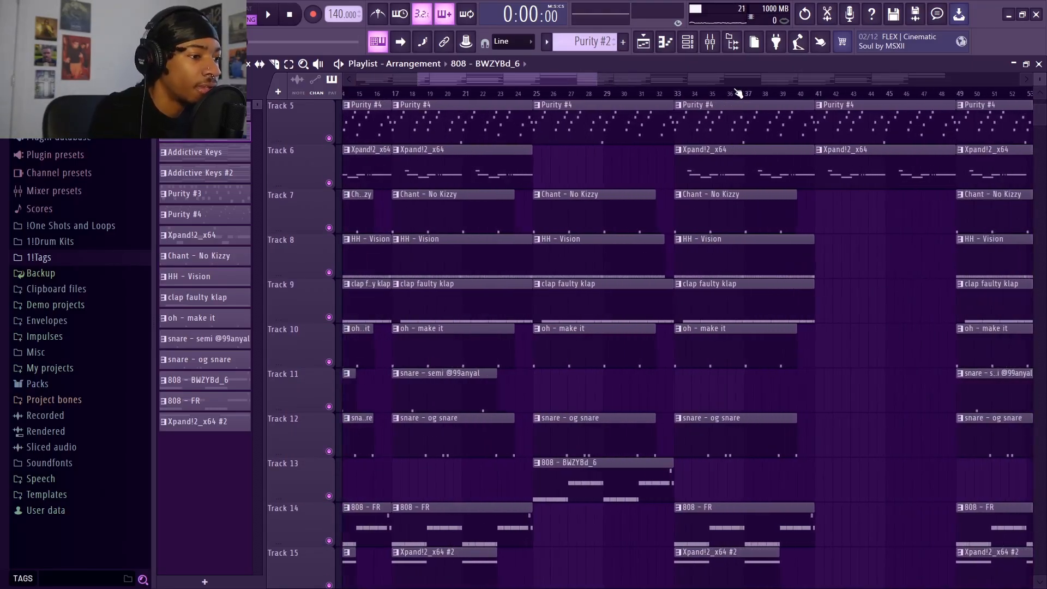
pyautogui.scroll(-5, 417, 109)
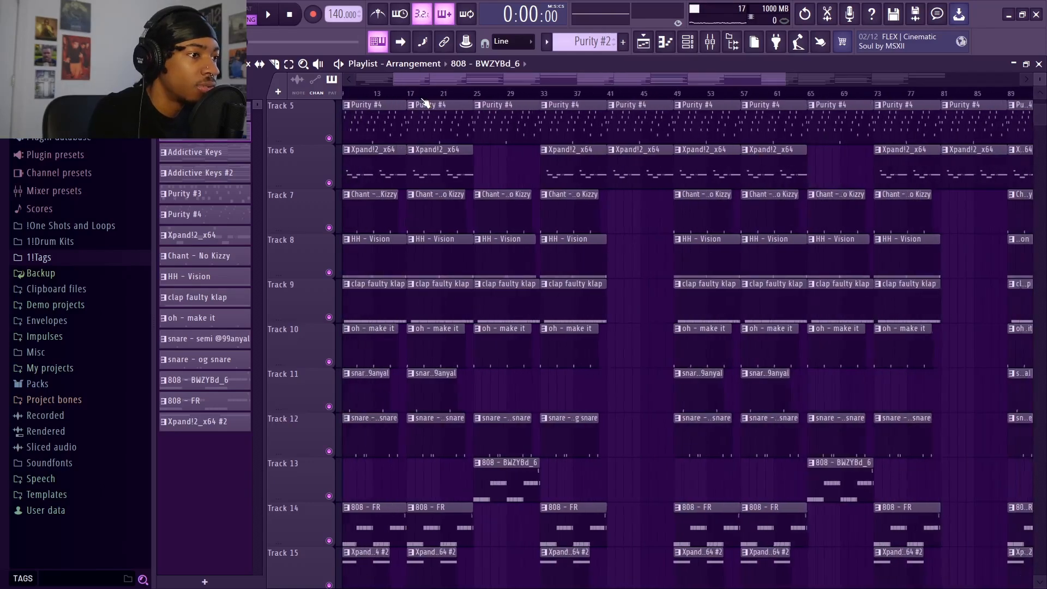
# Solo the two snare tracks, Track 11 and Track 12, and play them from bar 9.
pyautogui.scroll(5, 363, 97)
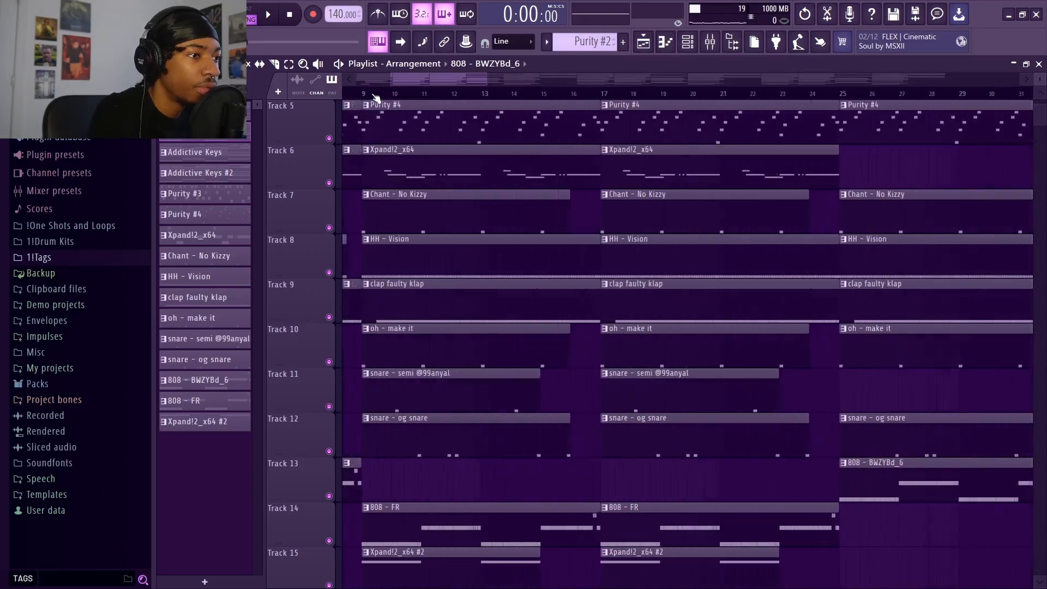
pyautogui.click(361, 94)
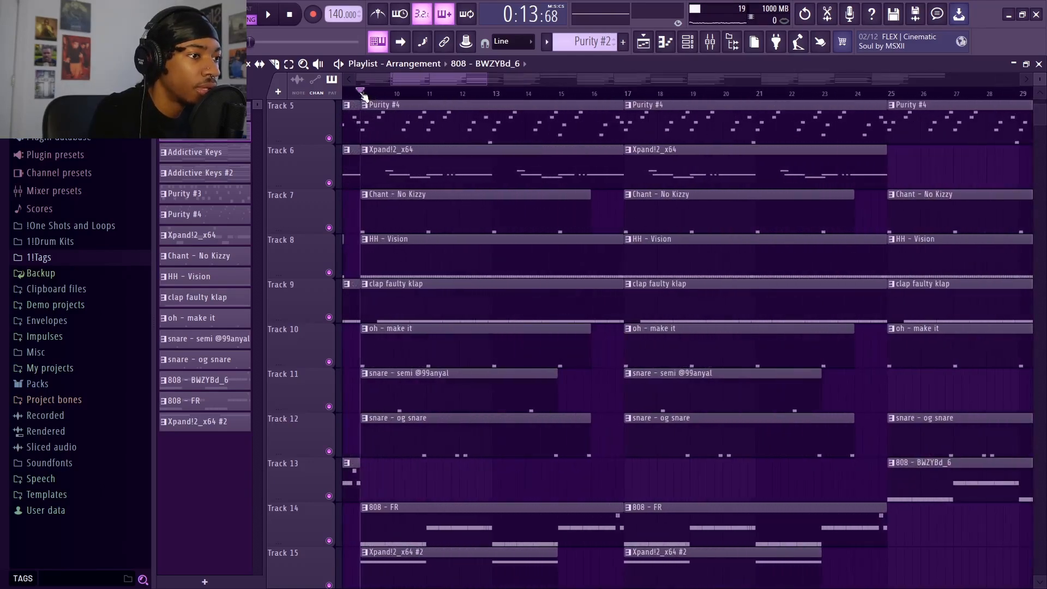
pyautogui.rightClick(329, 406)
pyautogui.click(329, 451)
pyautogui.press('space')
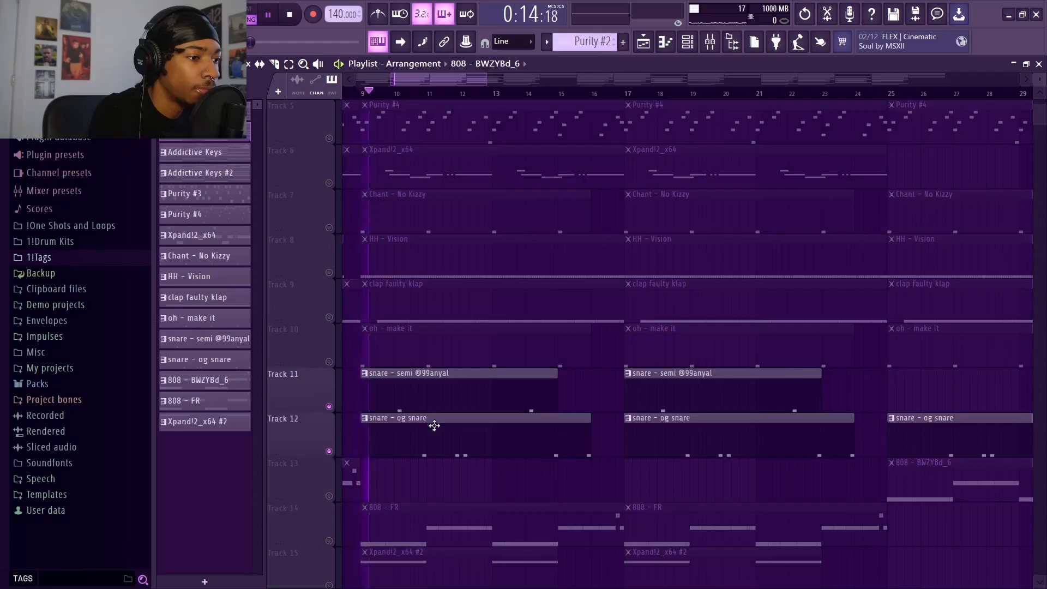
pyautogui.scroll(2, 424, 96)
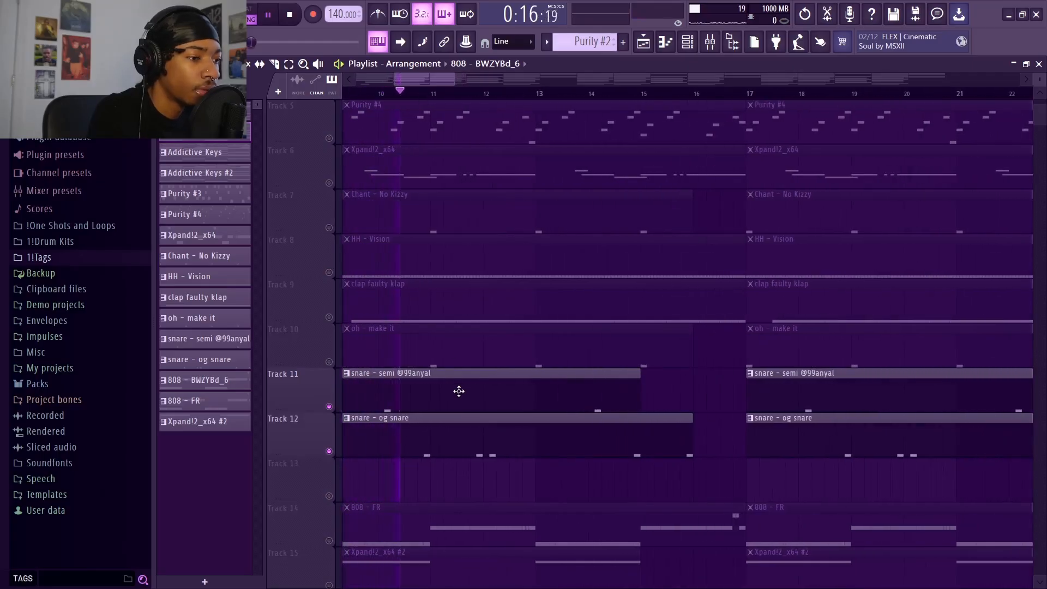
# Mute Track 11 to hear the snare - og snare clip alone, unsolo Track 12, and stop playback.
pyautogui.click(329, 406)
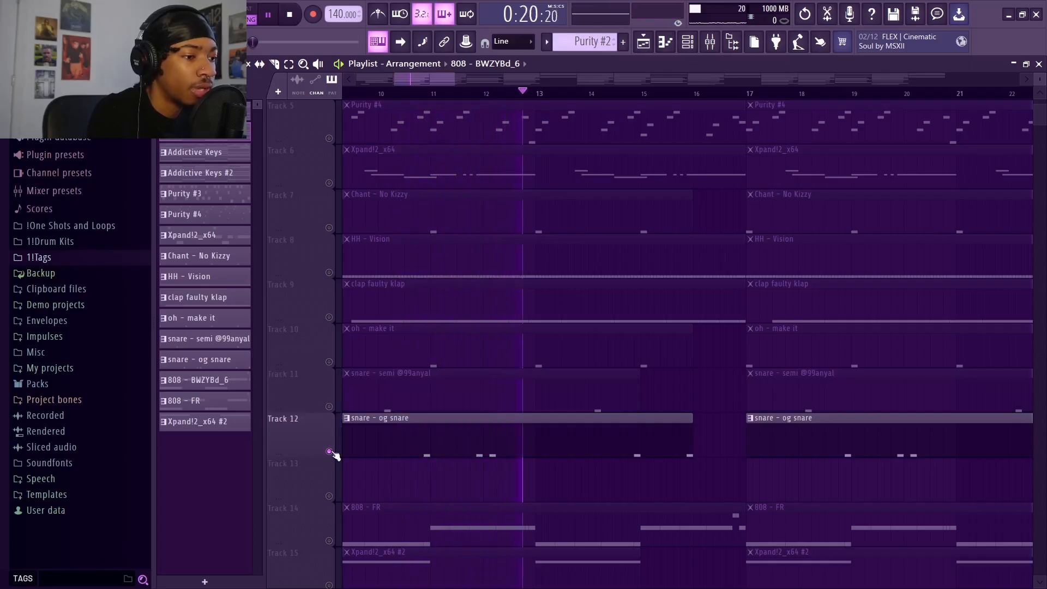
pyautogui.rightClick(328, 451)
pyautogui.press('space')
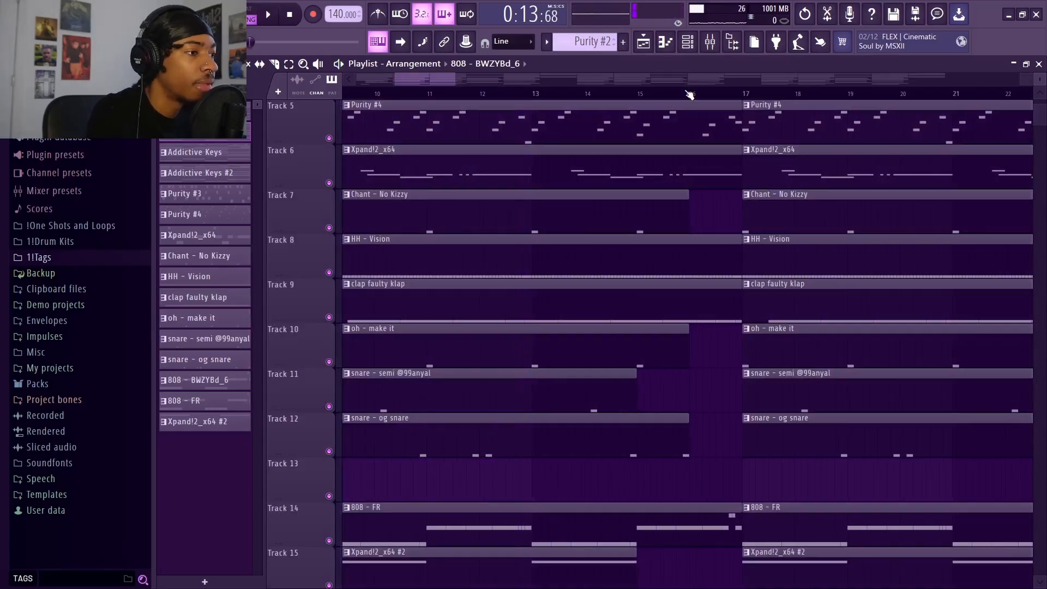
# Place a copy of the snare - semi clip on Track 11 at bar 33.
pyautogui.scroll(-5, 709, 94)
pyautogui.scroll(3, 723, 98)
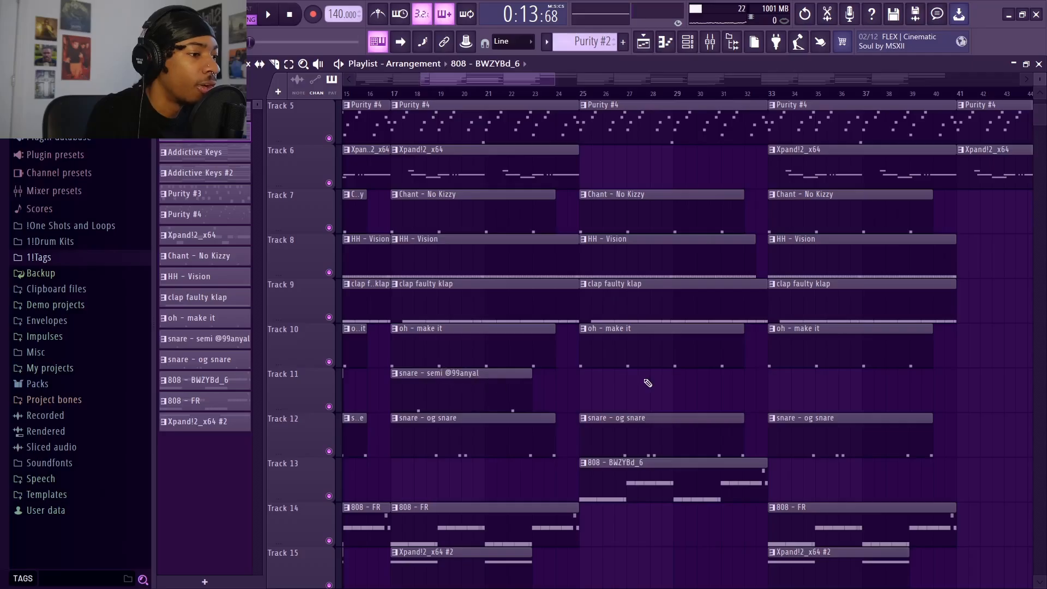
pyautogui.click(495, 396)
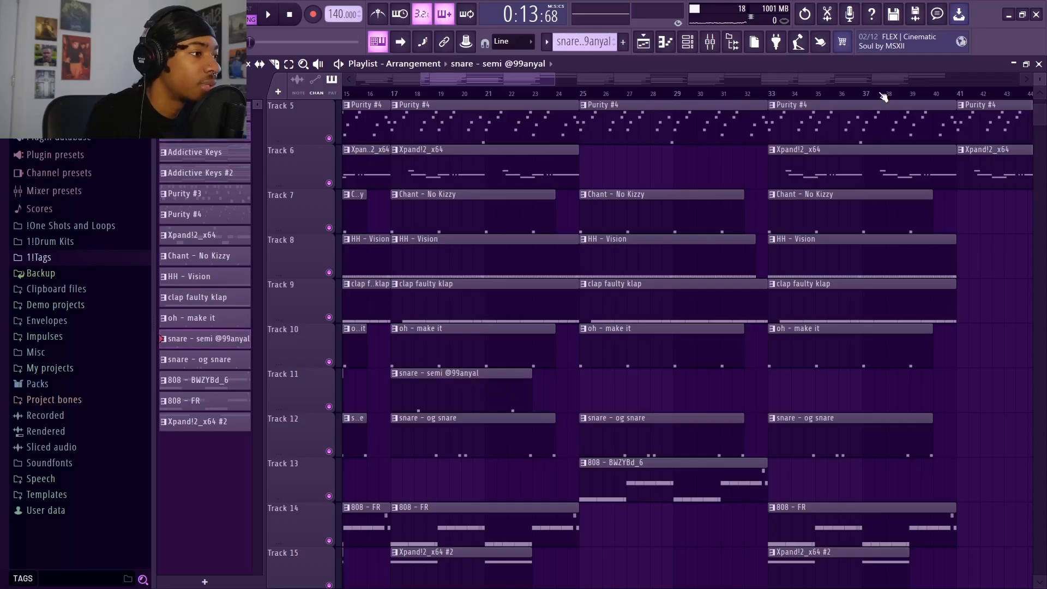
pyautogui.scroll(4, 883, 98)
pyautogui.click(643, 385)
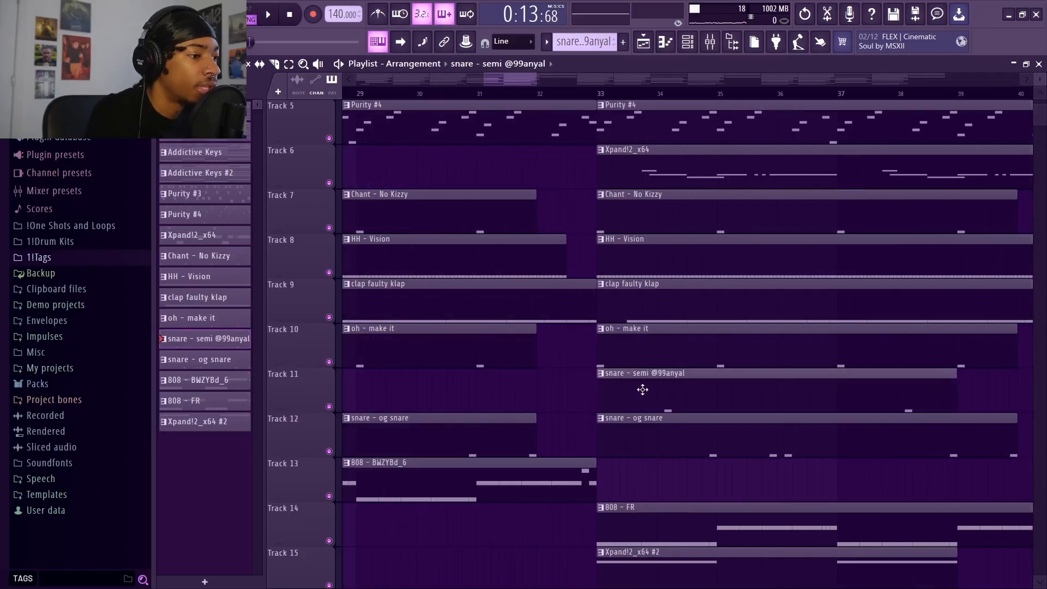
pyautogui.scroll(-4, 650, 94)
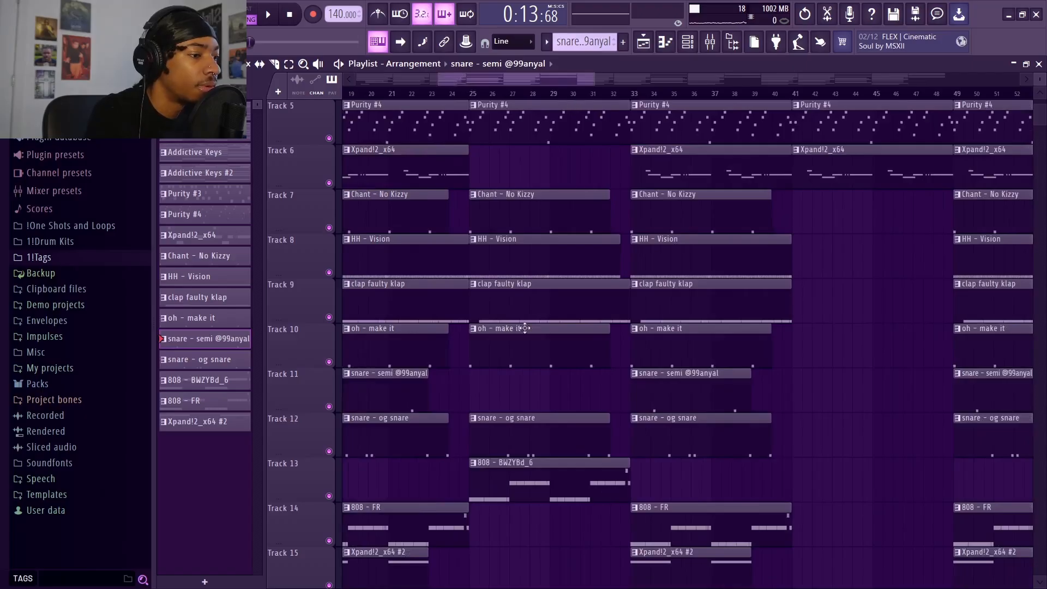
# Delete the snare - og snare clip at bar 33 on Track 12, and undo both the deletion and the added snare clip.
pyautogui.rightClick(690, 430)
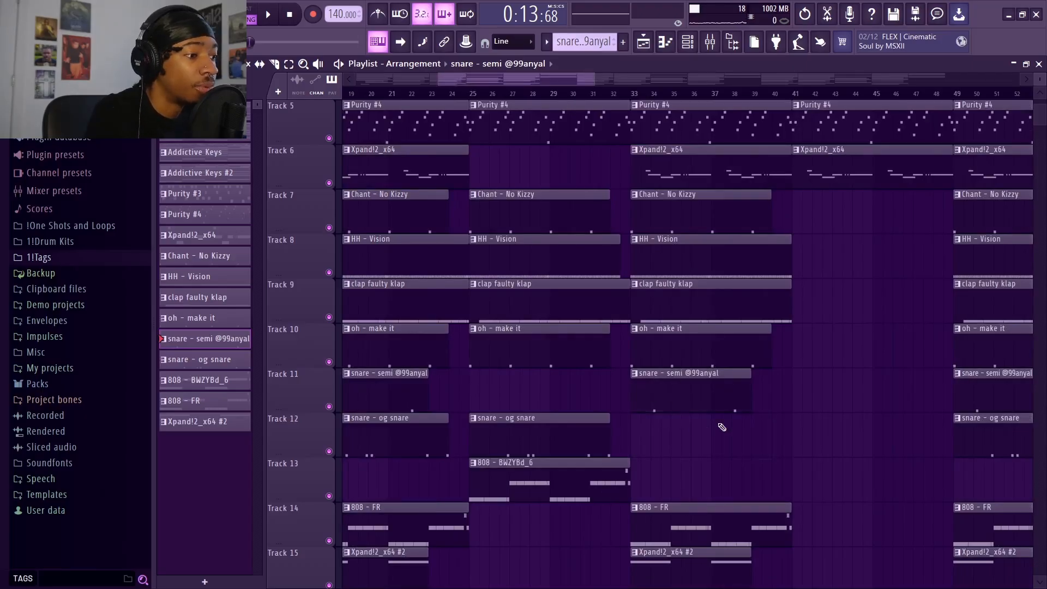
pyautogui.hotkey('ctrl', 'z')
pyautogui.hotkey('ctrl', 'z')
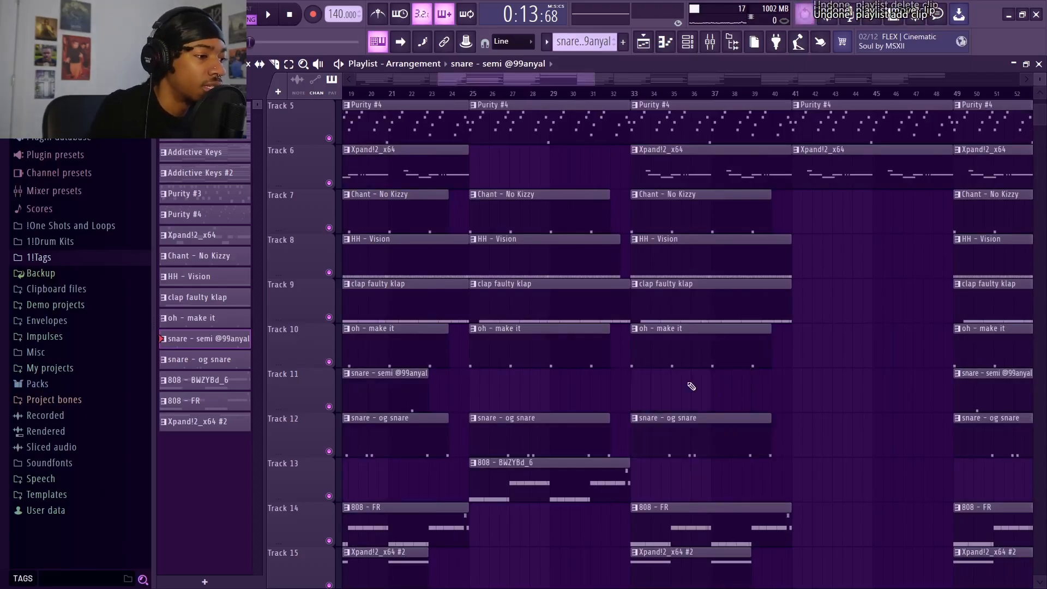
# Compare the snare and 808 clips on Tracks 9 to 15 across the arrangement and return the playhead to the start of the song.
pyautogui.scroll(-5, 662, 224)
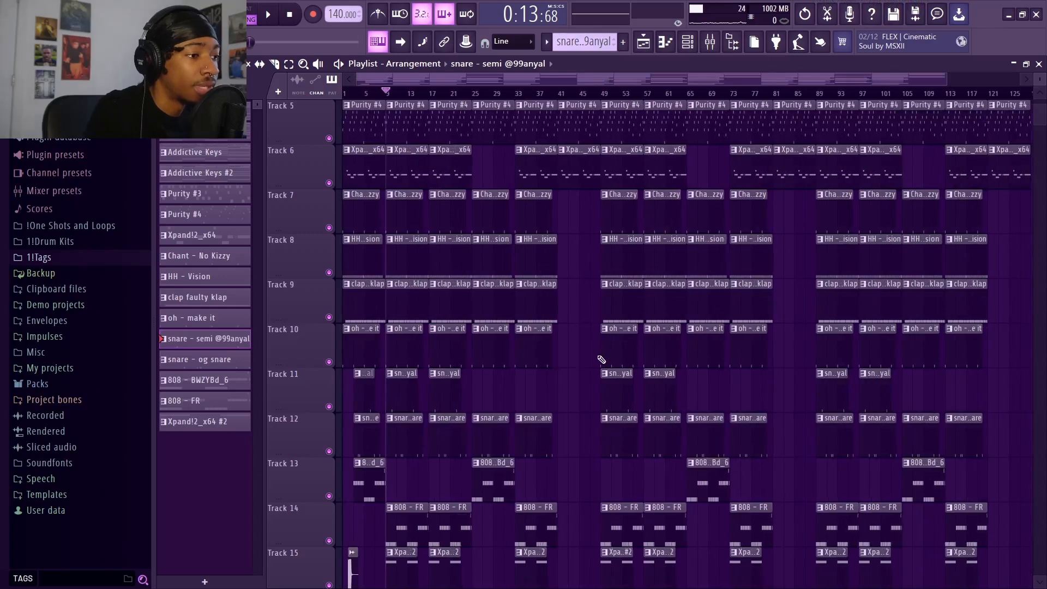
pyautogui.scroll(-4, 590, 396)
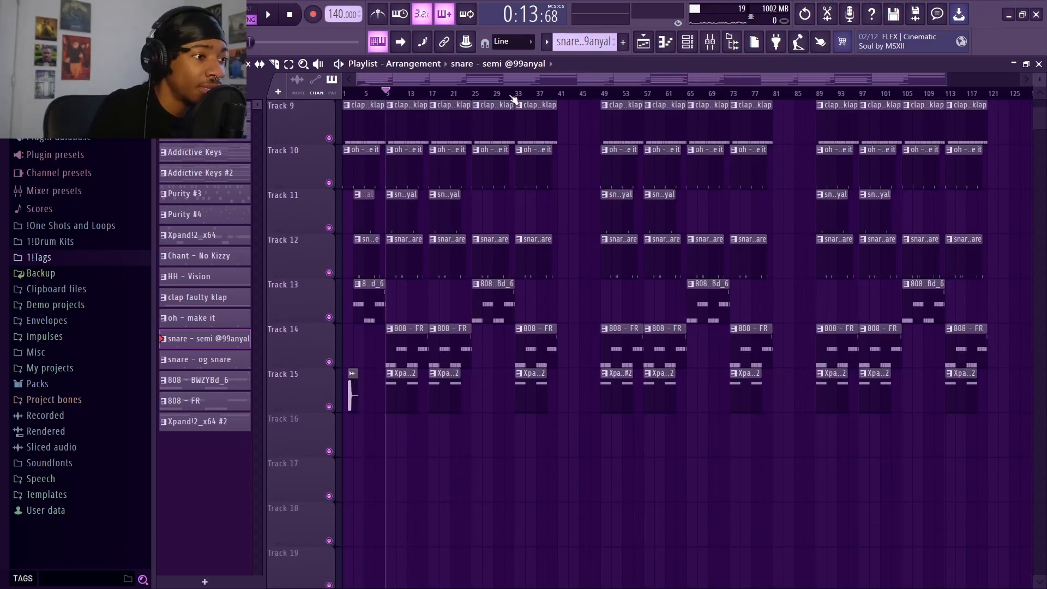
pyautogui.scroll(5, 512, 77)
pyautogui.moveTo(445, 94); pyautogui.dragTo(345, 94)
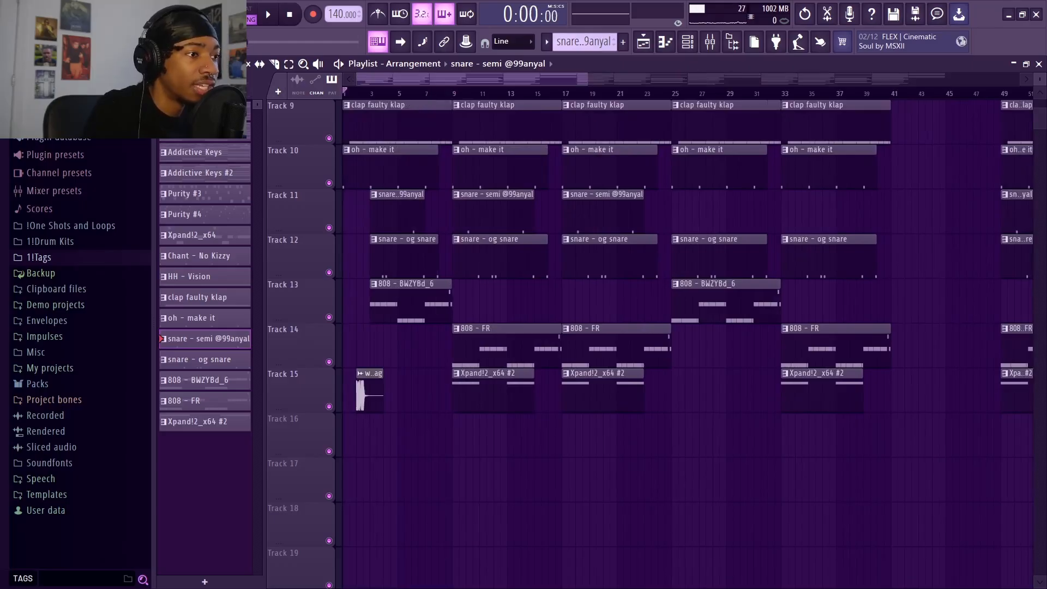
# Move the playhead to bar 25 and compare the melody and drum tracks between sections across the arrangement.
pyautogui.click(676, 94)
pyautogui.scroll(-3, 704, 93)
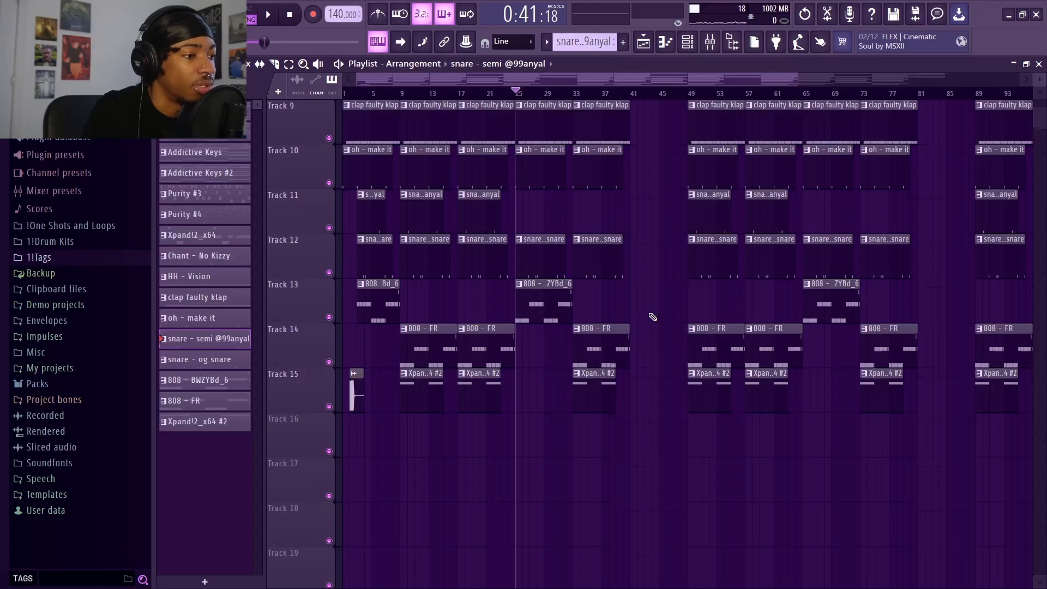
pyautogui.scroll(6, 653, 317)
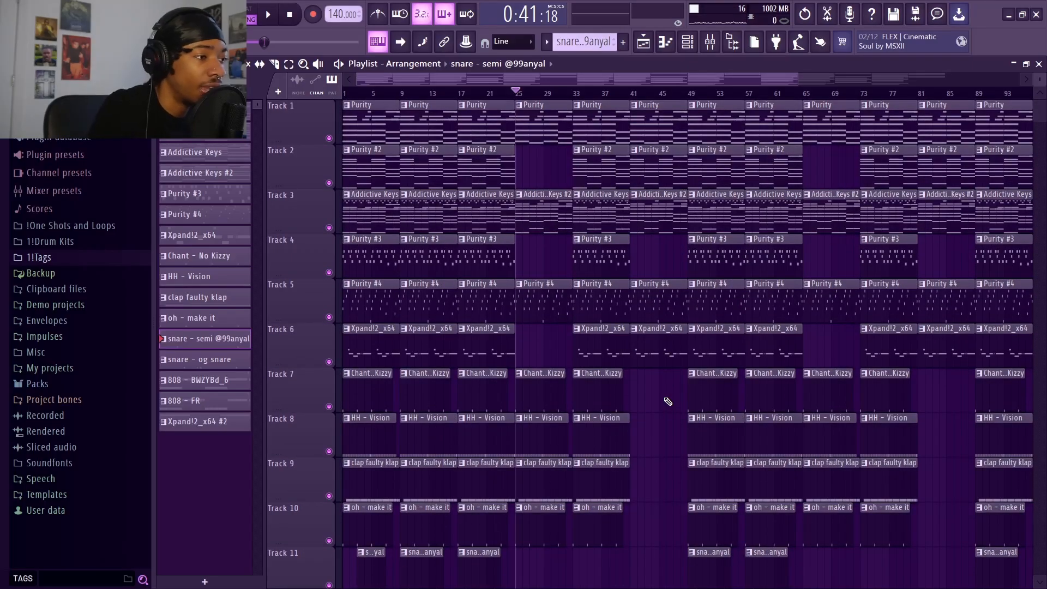
pyautogui.scroll(-2, 679, 96)
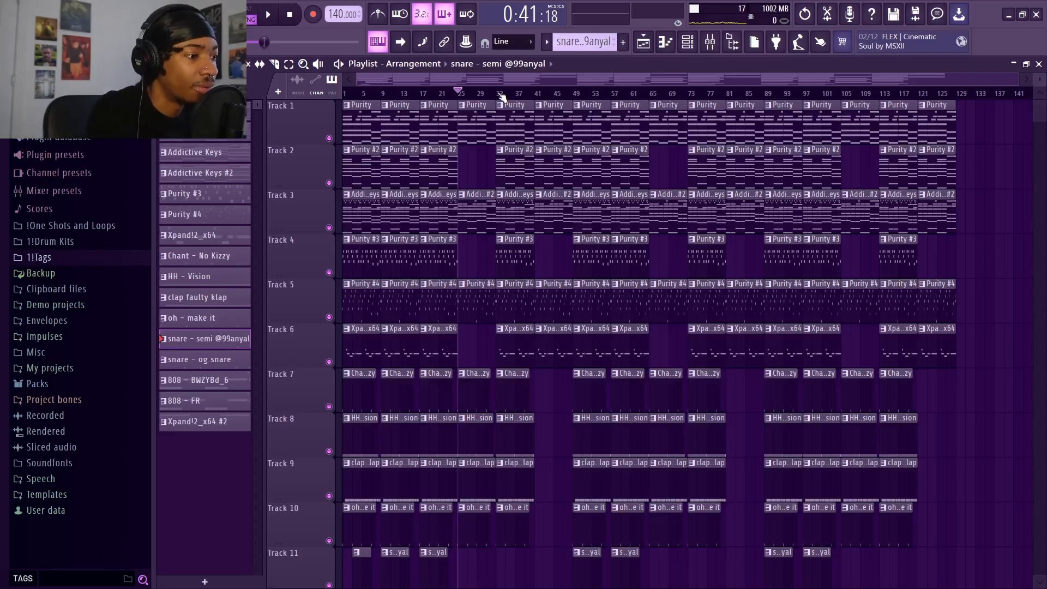
# Return the playhead to the start of the song and examine how the drum, snare and 808 clips on Tracks 7 to 15 are arranged in the opening sections.
pyautogui.scroll(3, 501, 97)
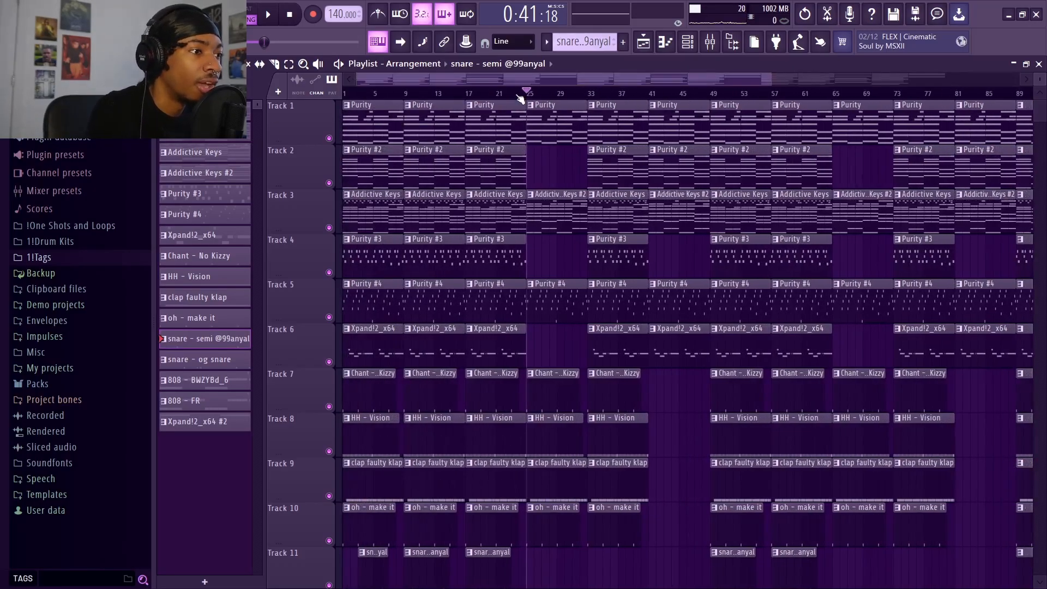
pyautogui.moveTo(521, 98); pyautogui.dragTo(18, 154)
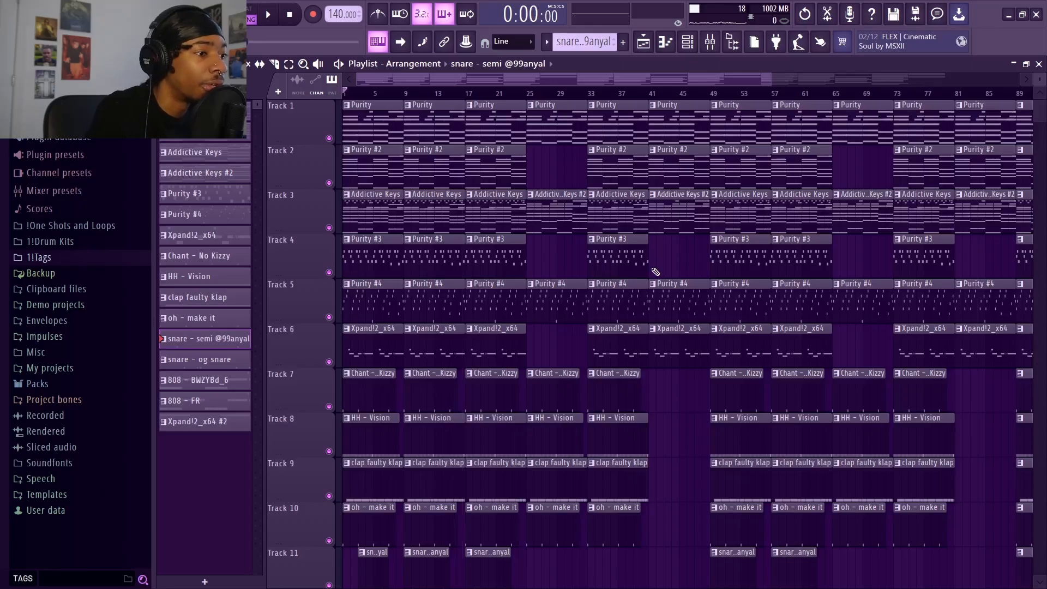
pyautogui.scroll(-4, 605, 354)
pyautogui.scroll(2, 423, 72)
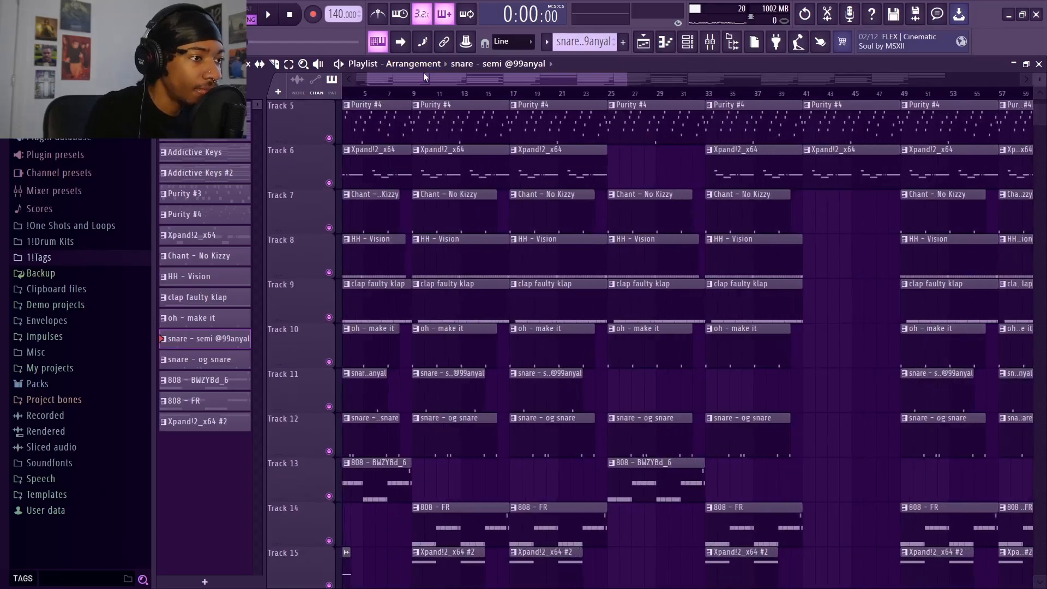
pyautogui.moveTo(423, 75); pyautogui.dragTo(372, 80)
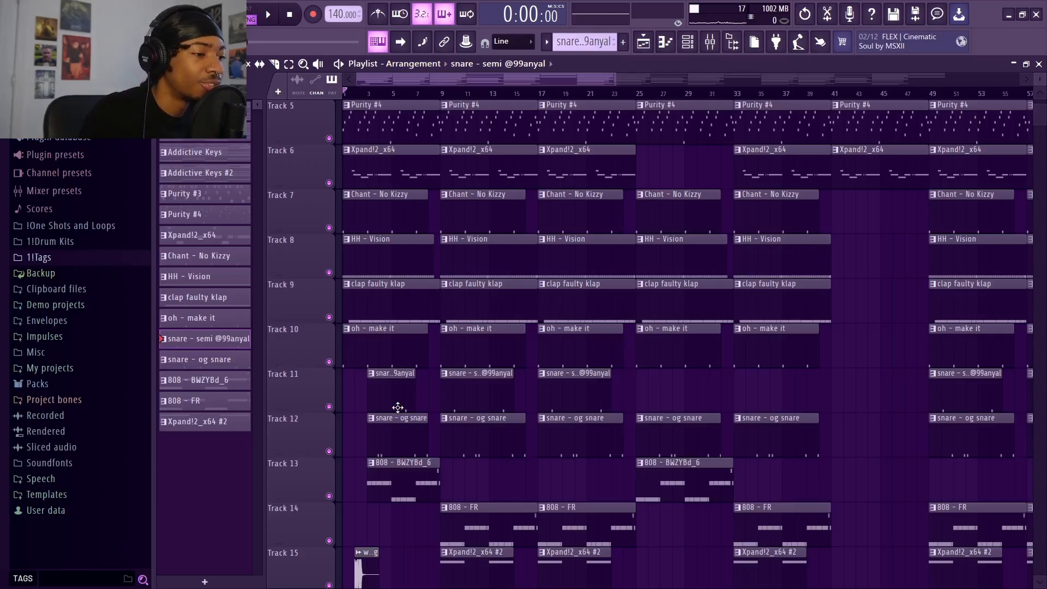
pyautogui.scroll(-2, 408, 406)
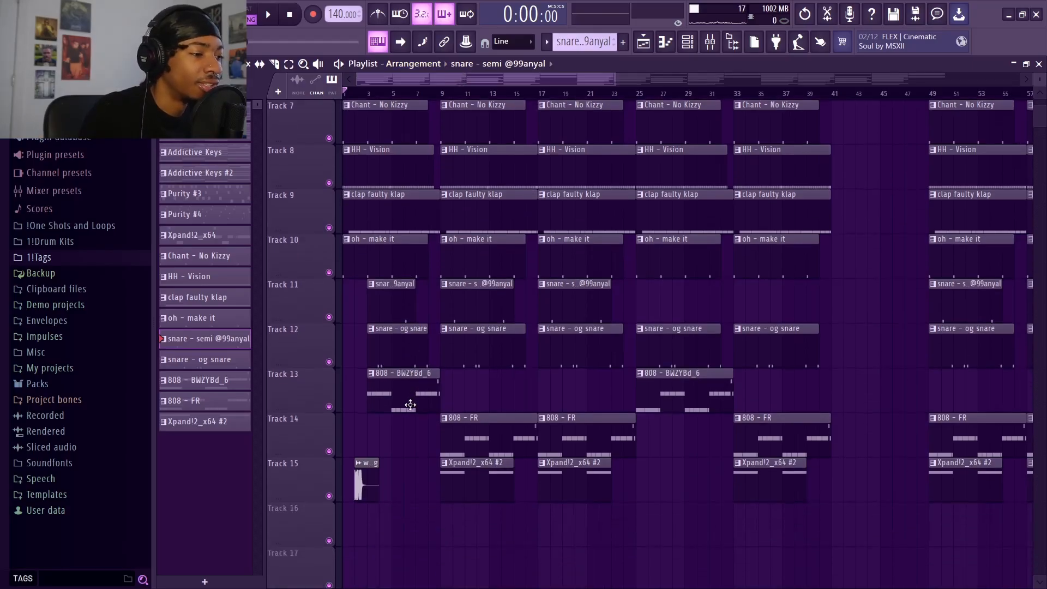
pyautogui.scroll(6, 410, 404)
pyautogui.scroll(-3, 492, 96)
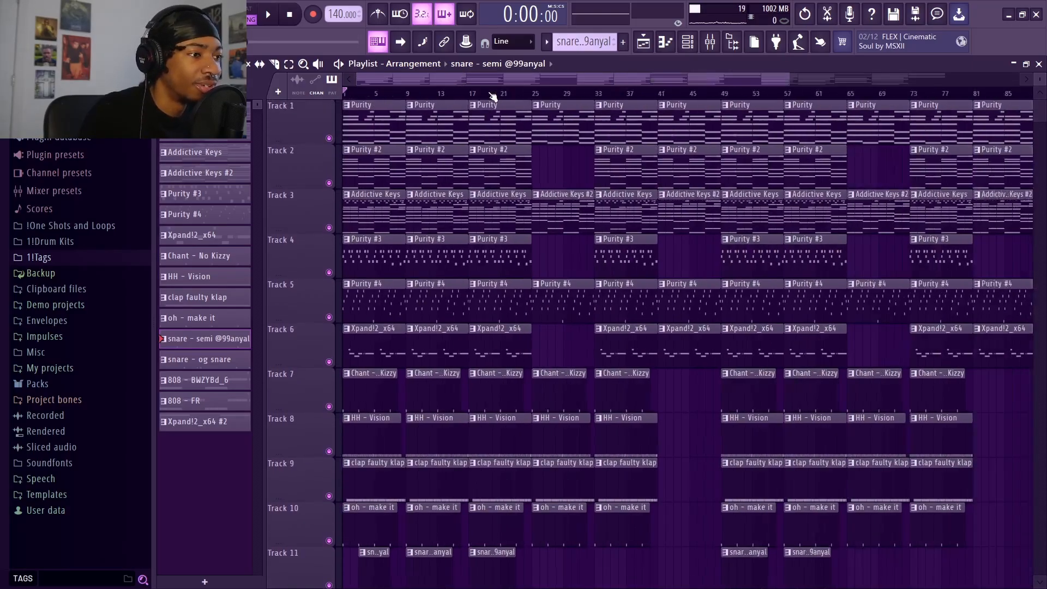